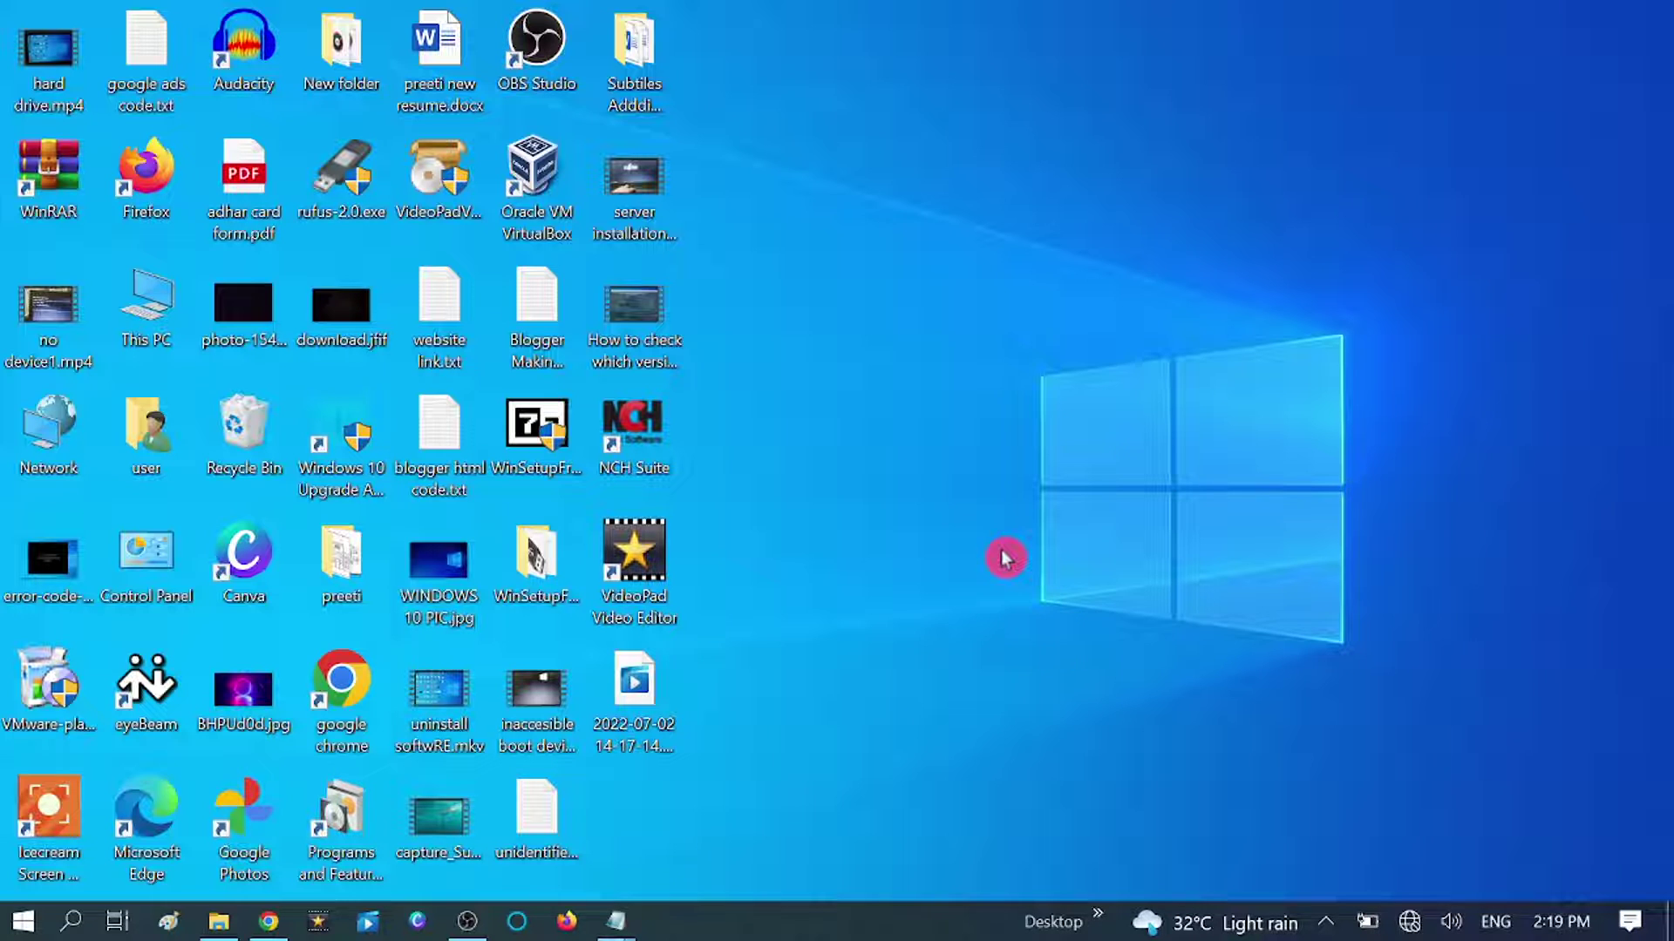
Run the Network Adapter troubleshooter on all network adapters from Network & Internet settings; it finds no problem
left_click(31, 925)
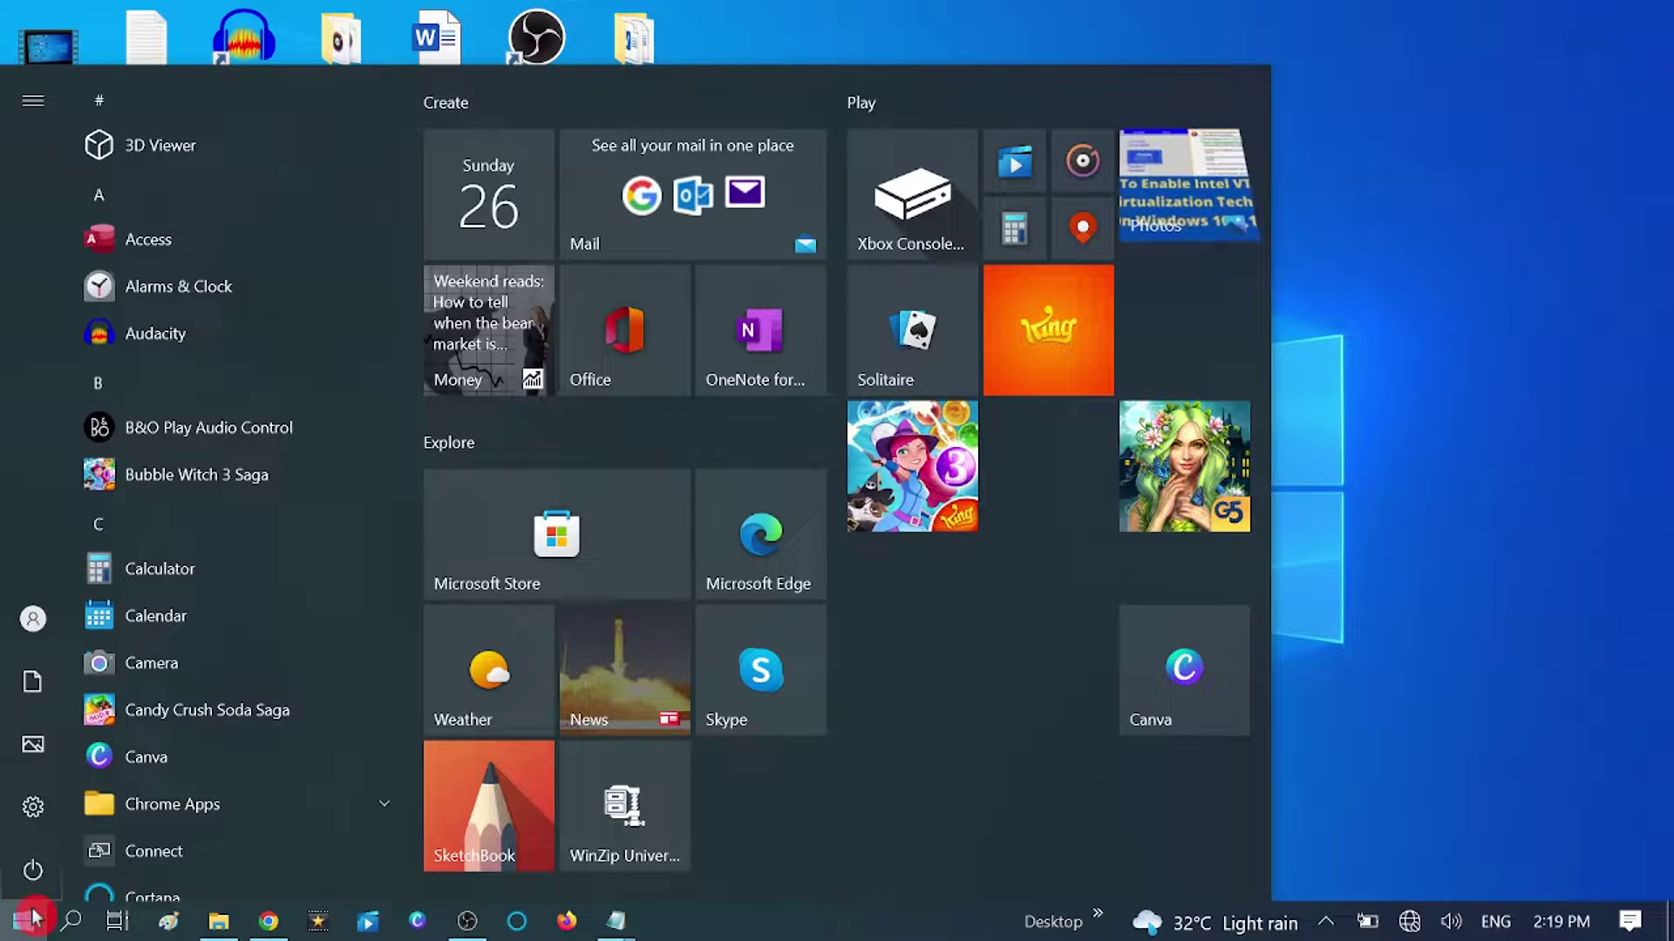
left_click(48, 819)
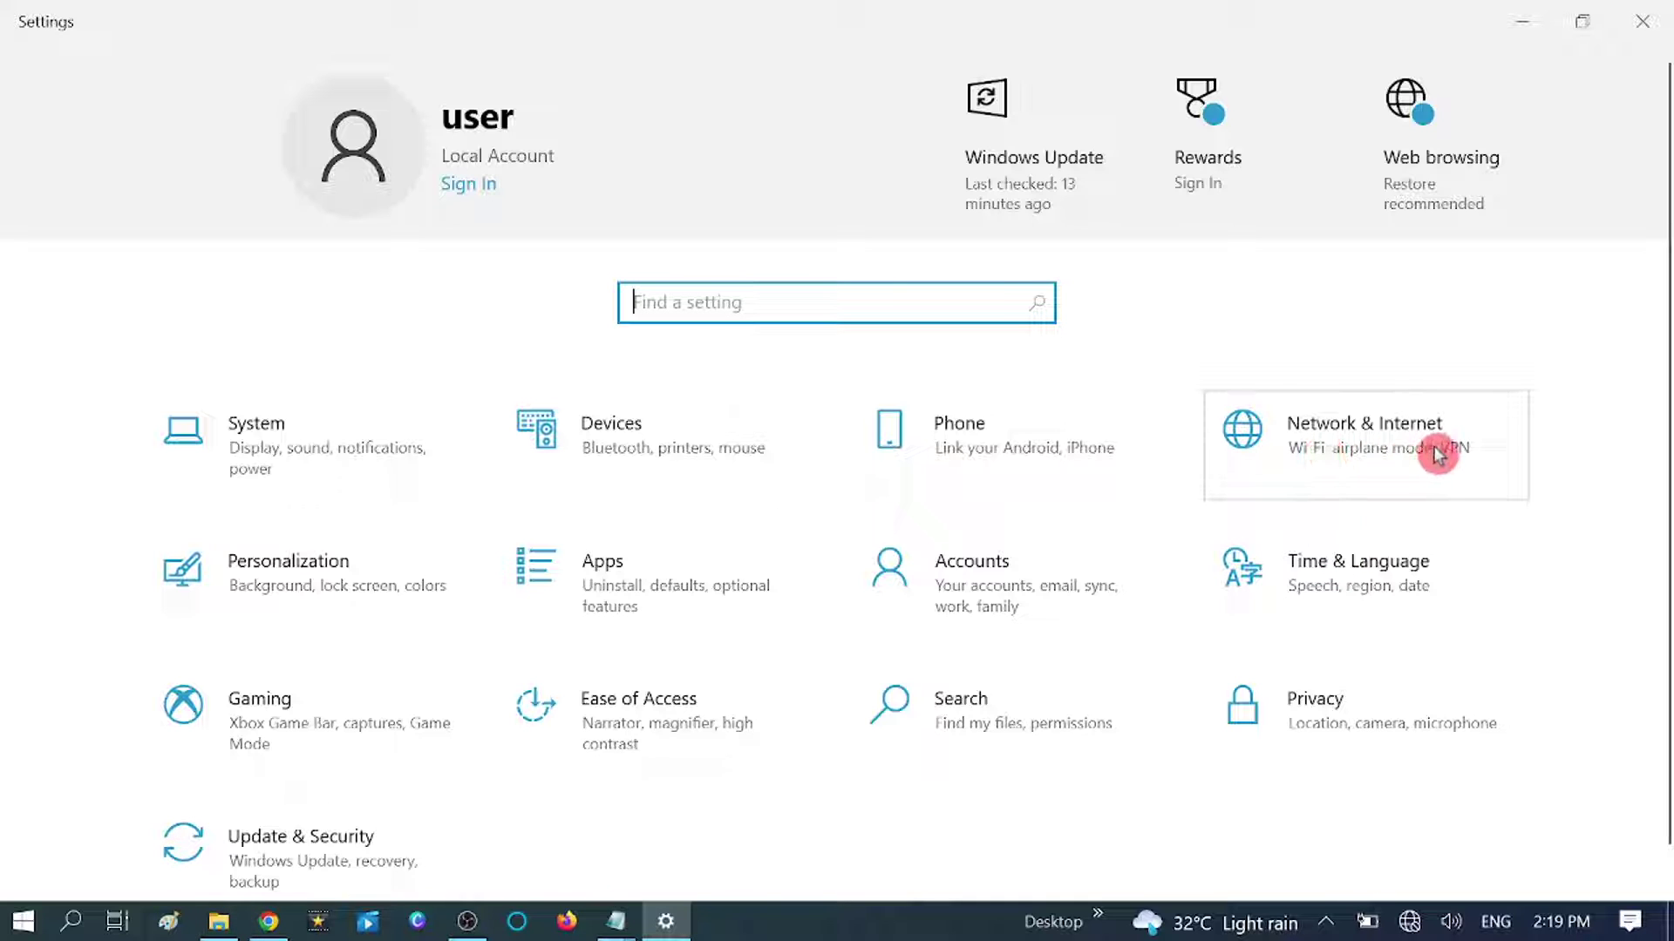
left_click(1367, 453)
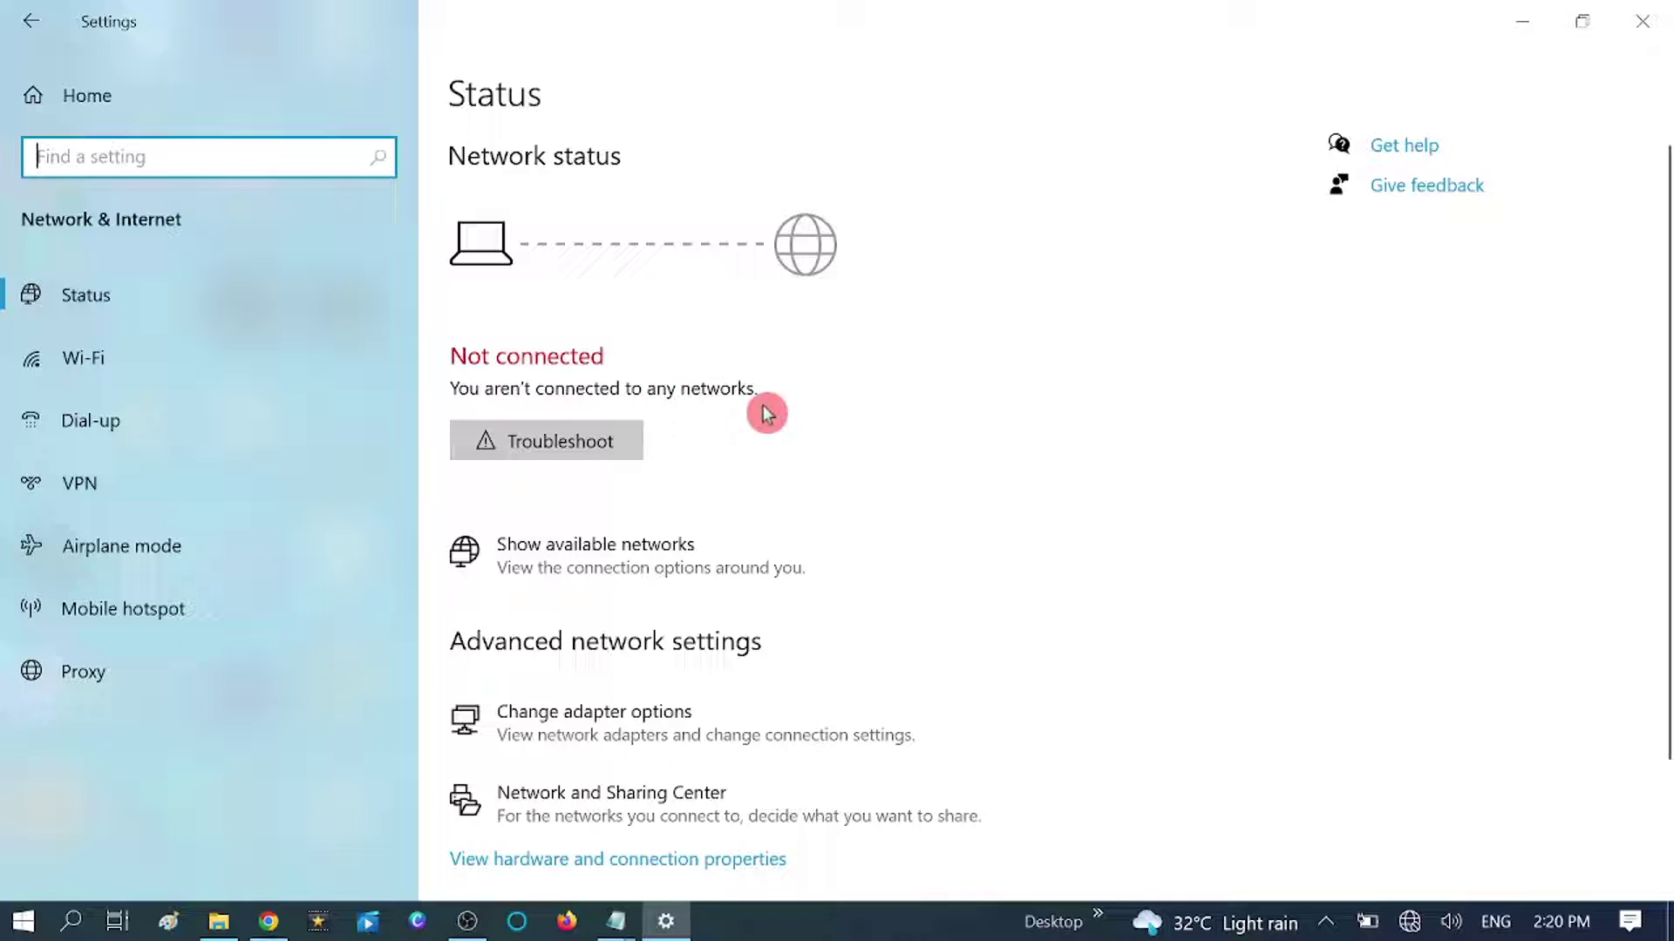
left_click(550, 443)
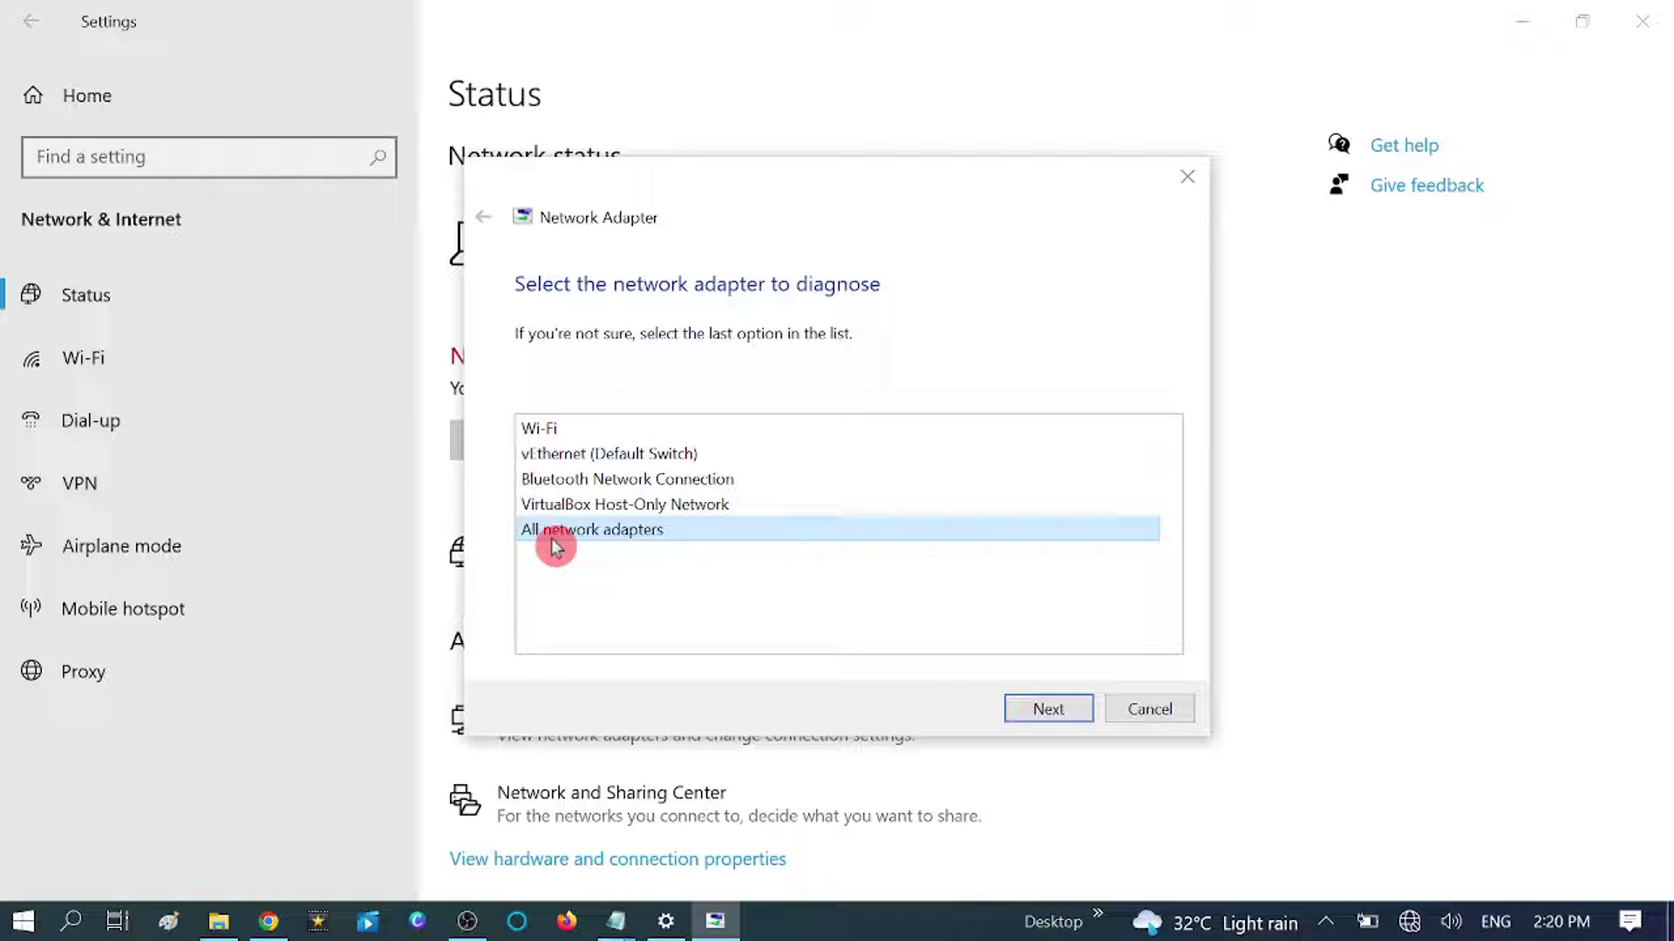
left_click(1049, 710)
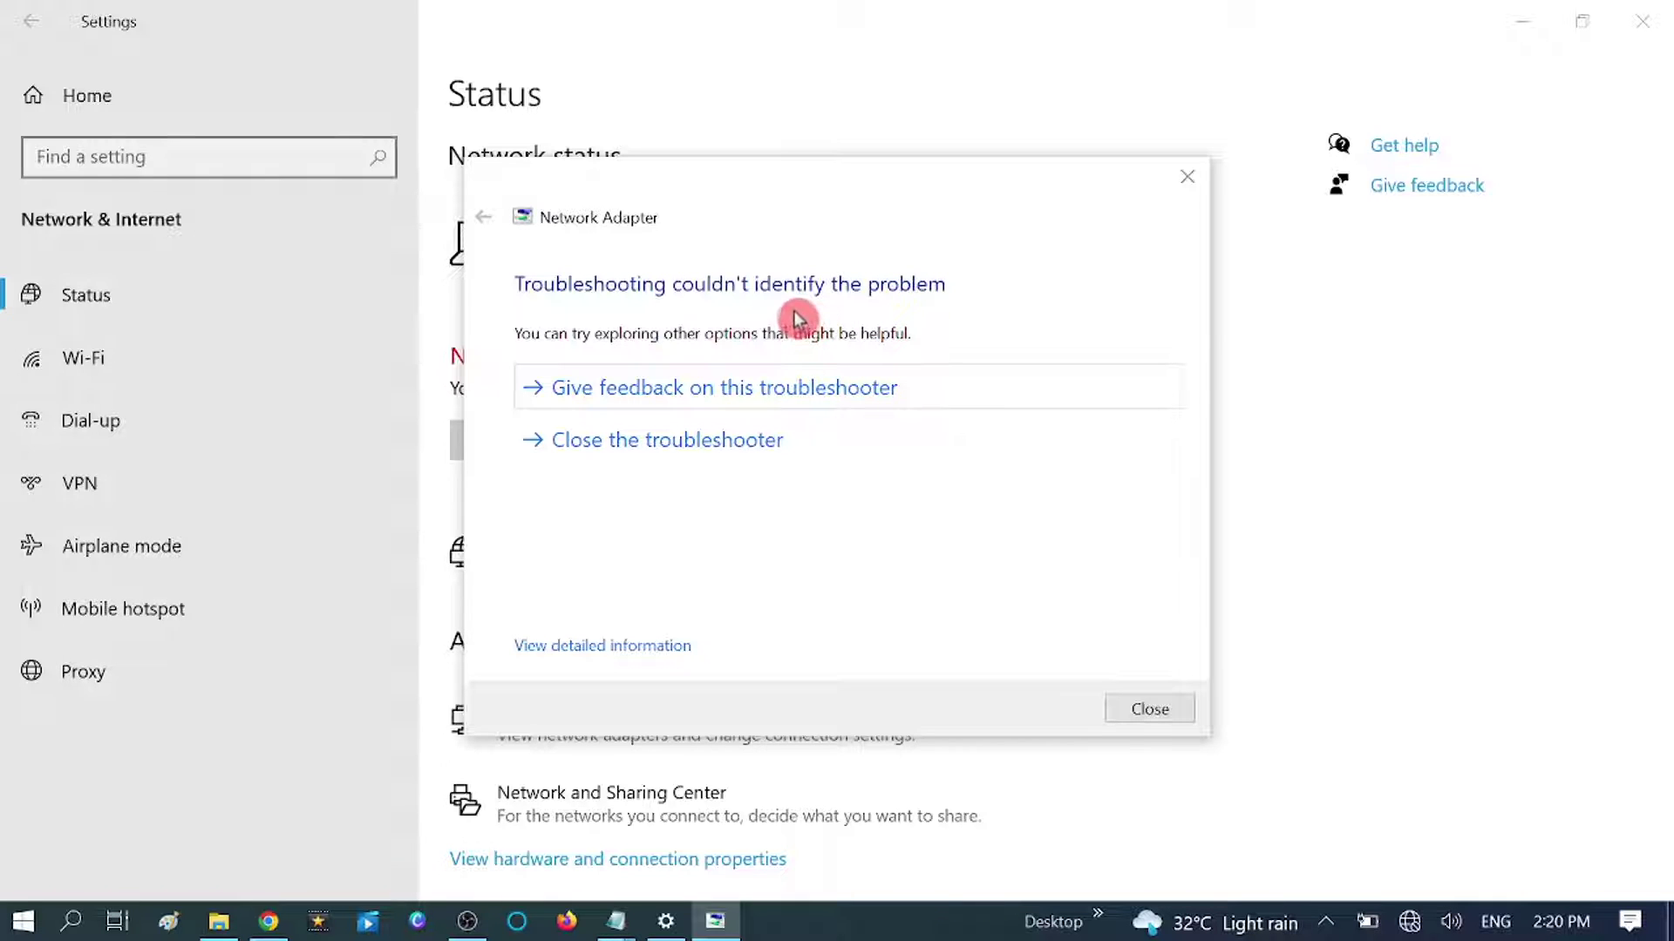
left_click(689, 454)
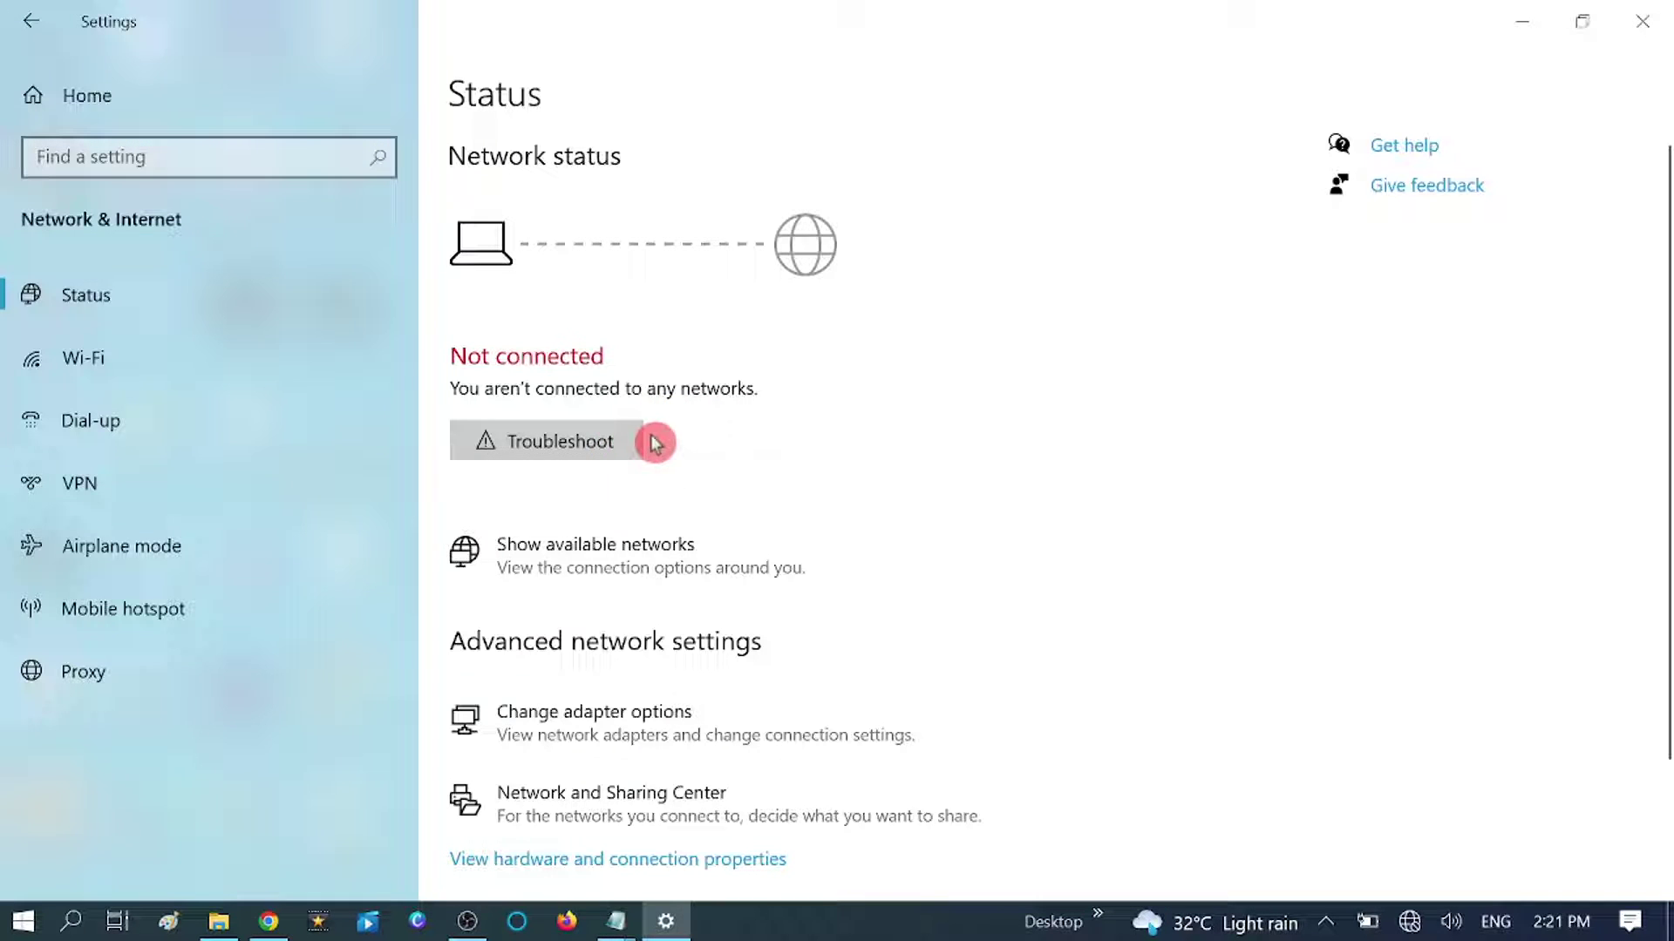
left_click(1642, 21)
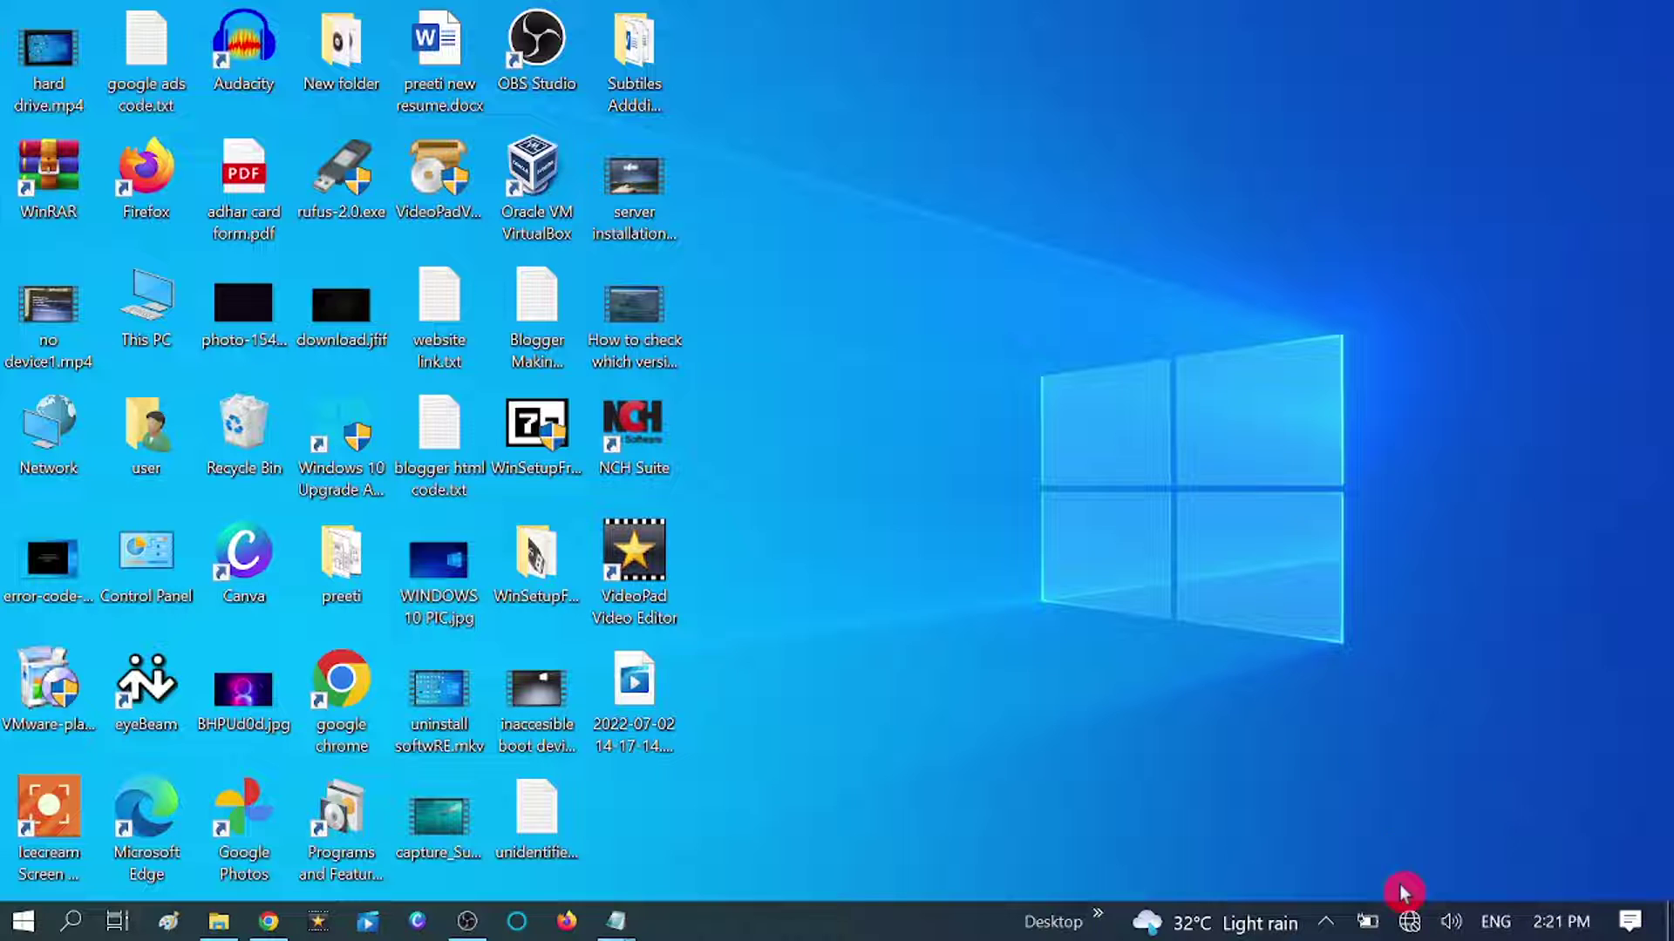
left_click(1410, 922)
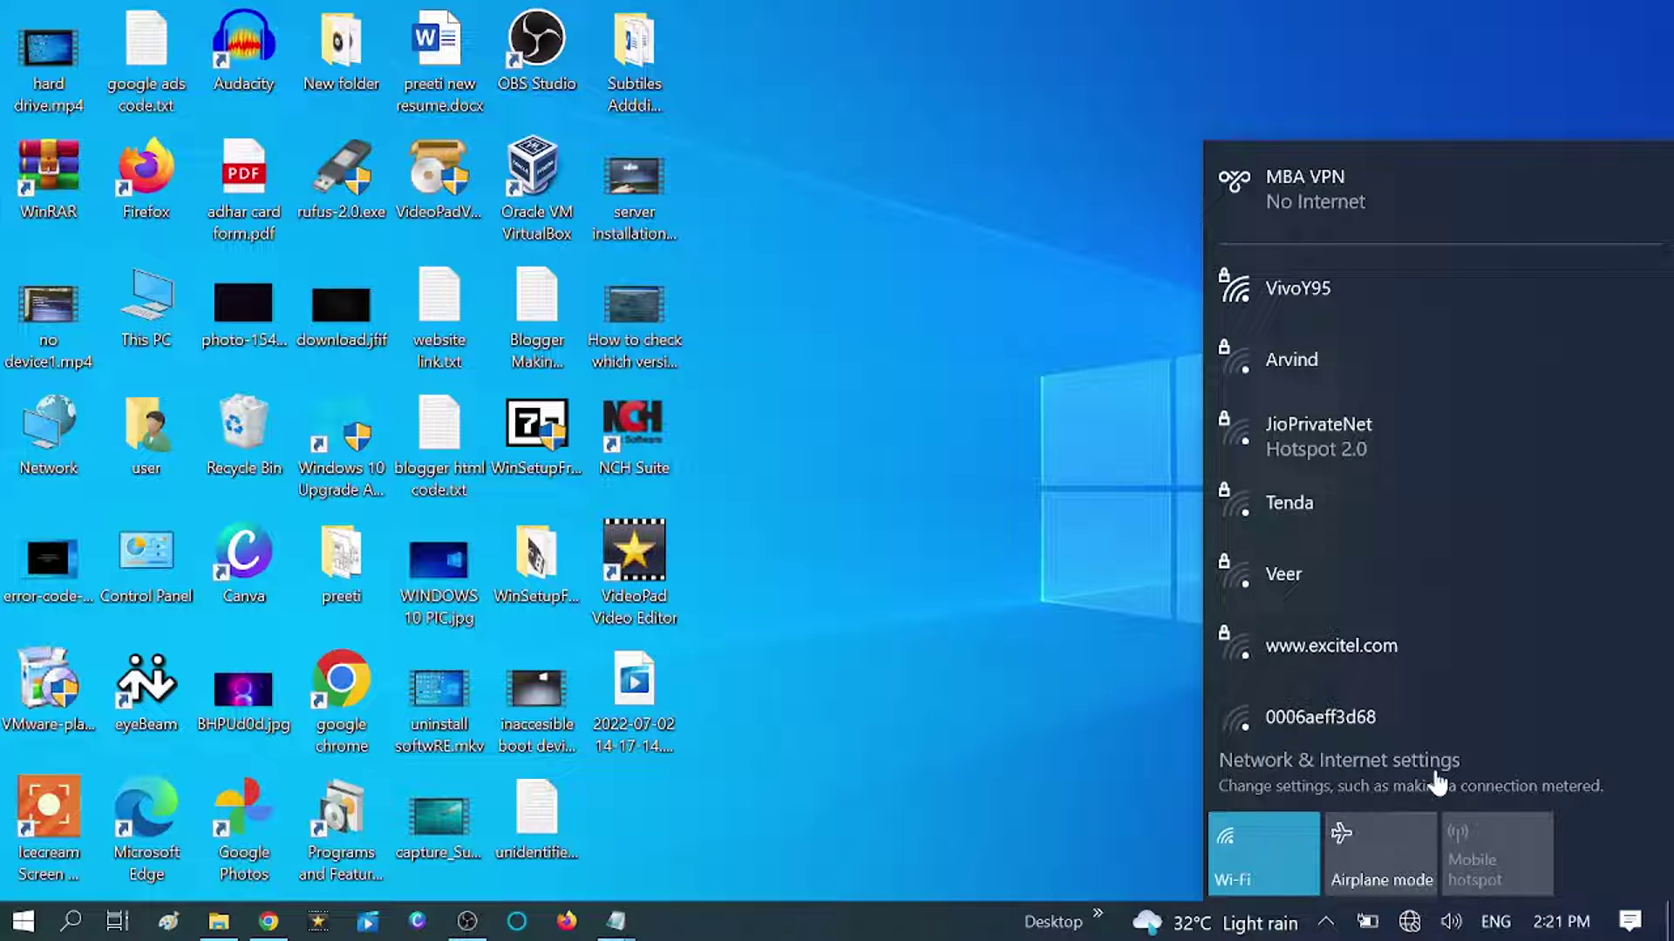
left_click(1380, 776)
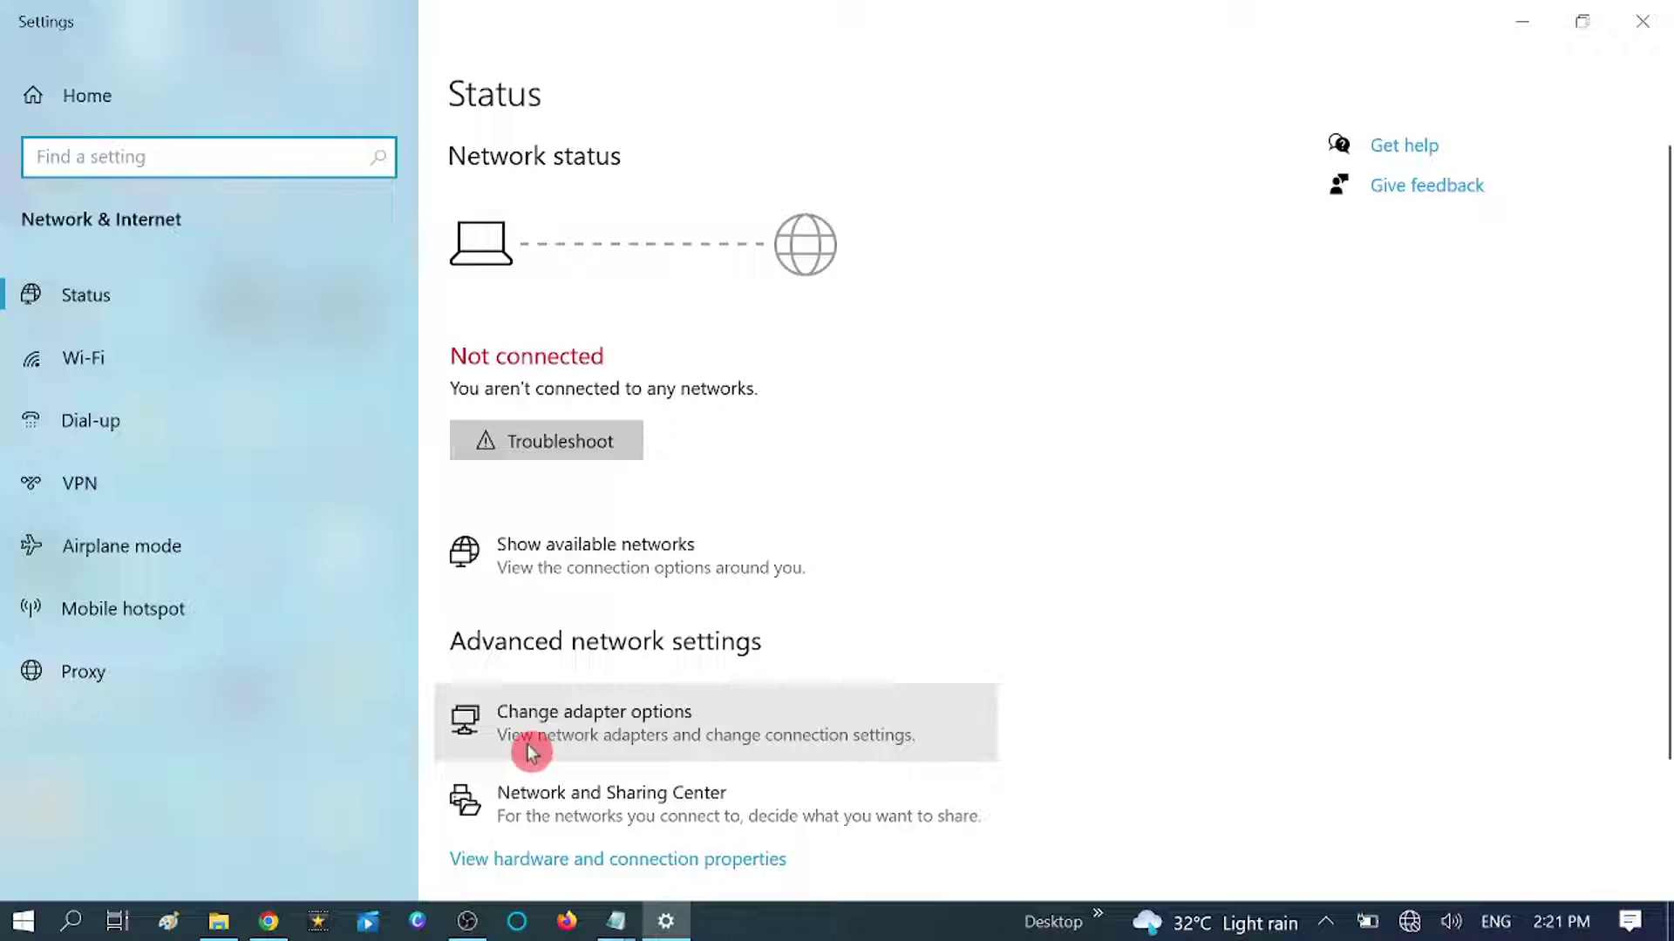
Open the Wi-Fi adapter's Properties from Change adapter options and centre the dialog
left_click(610, 741)
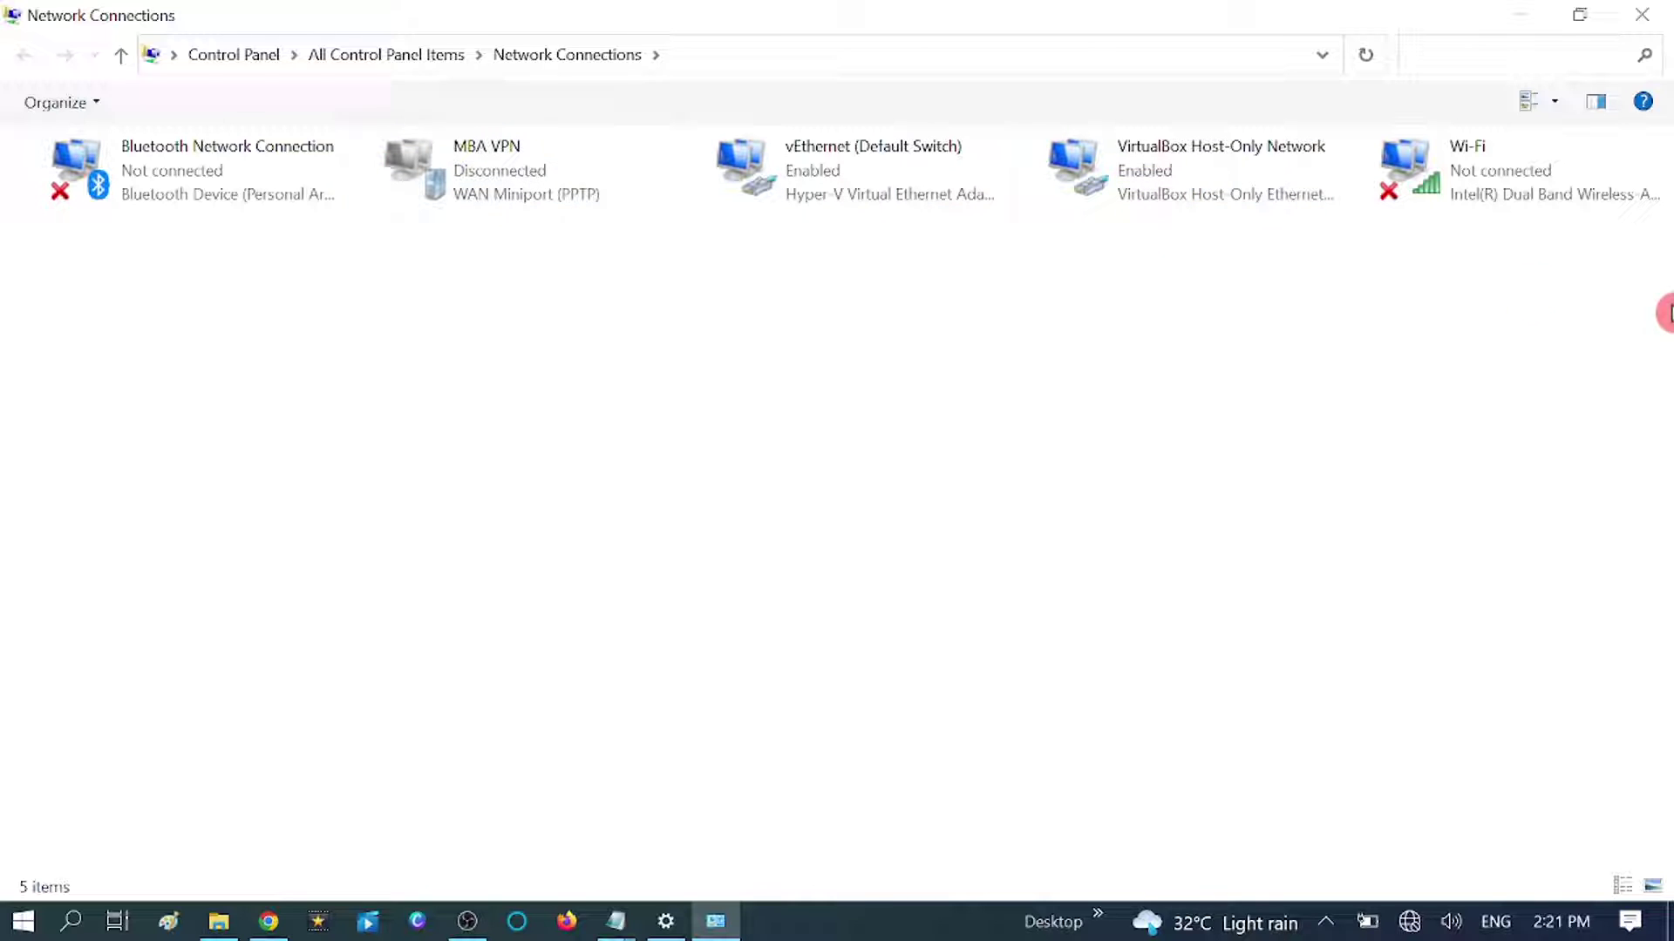
left_click(1500, 174)
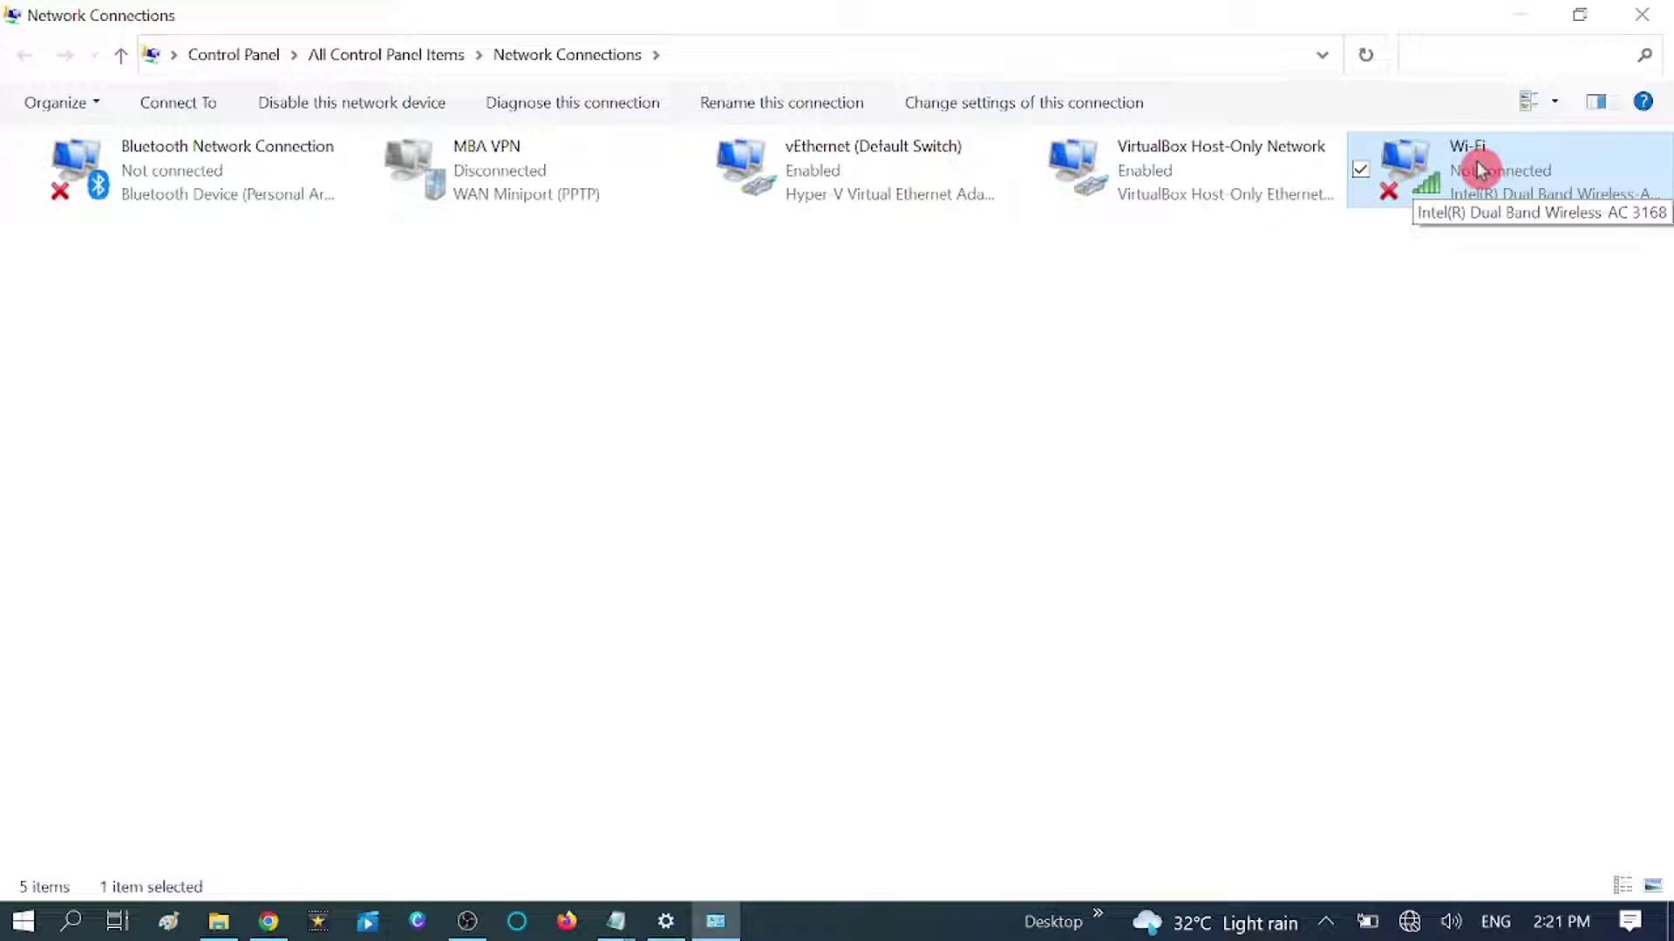
right_click(1479, 168)
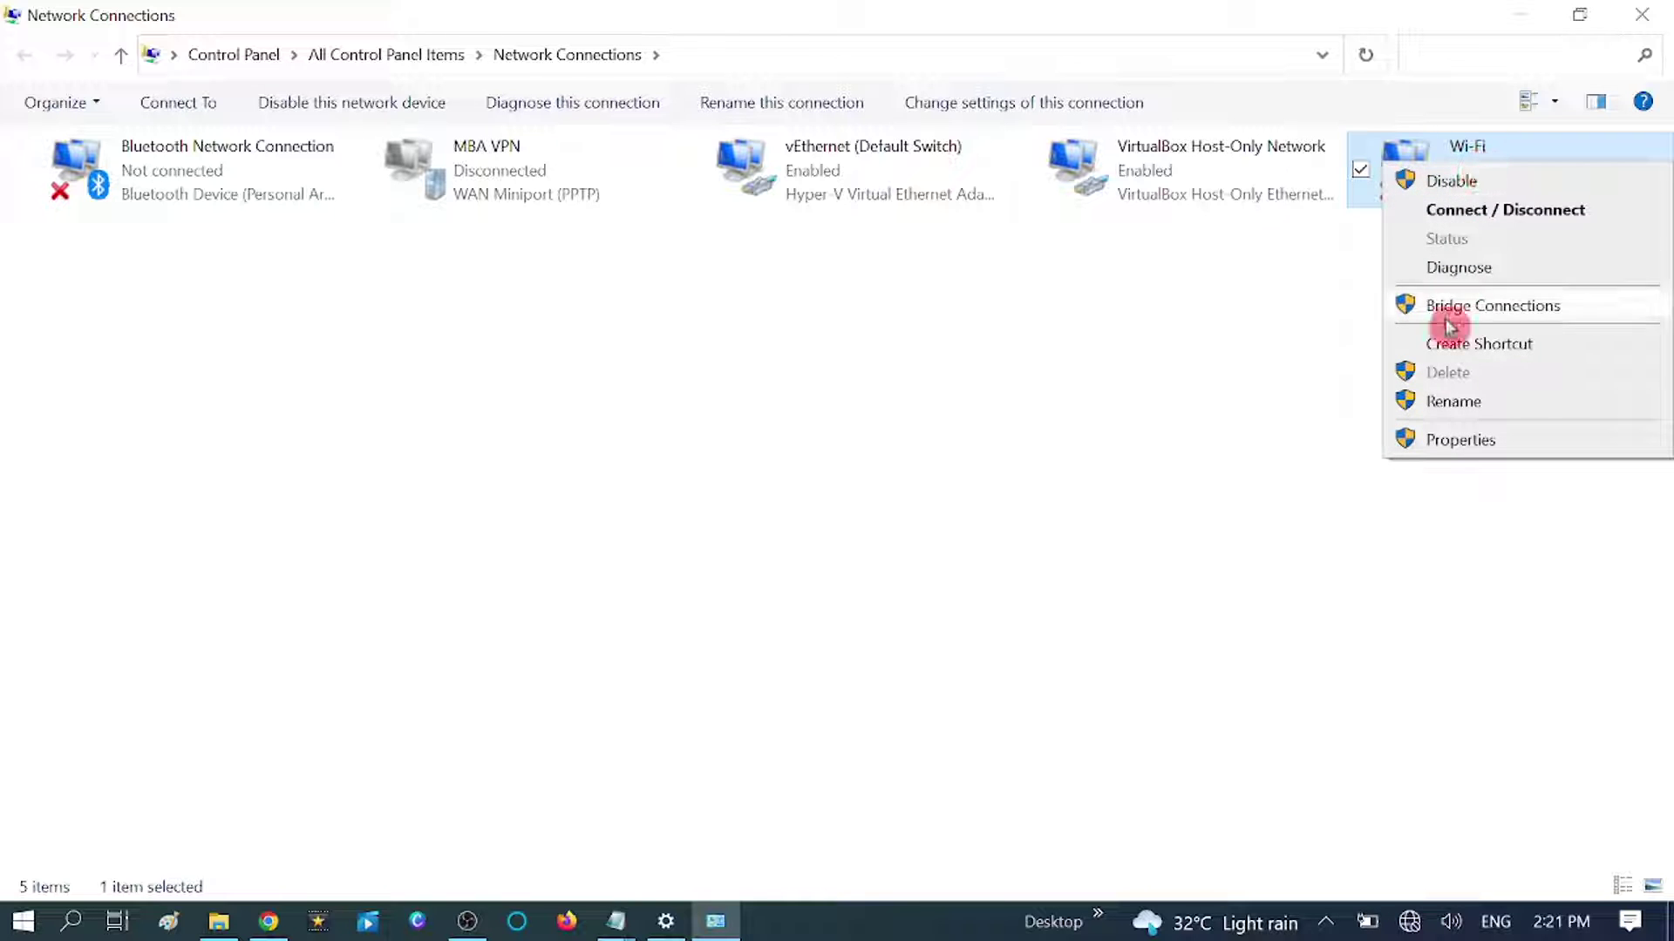
left_click(1461, 441)
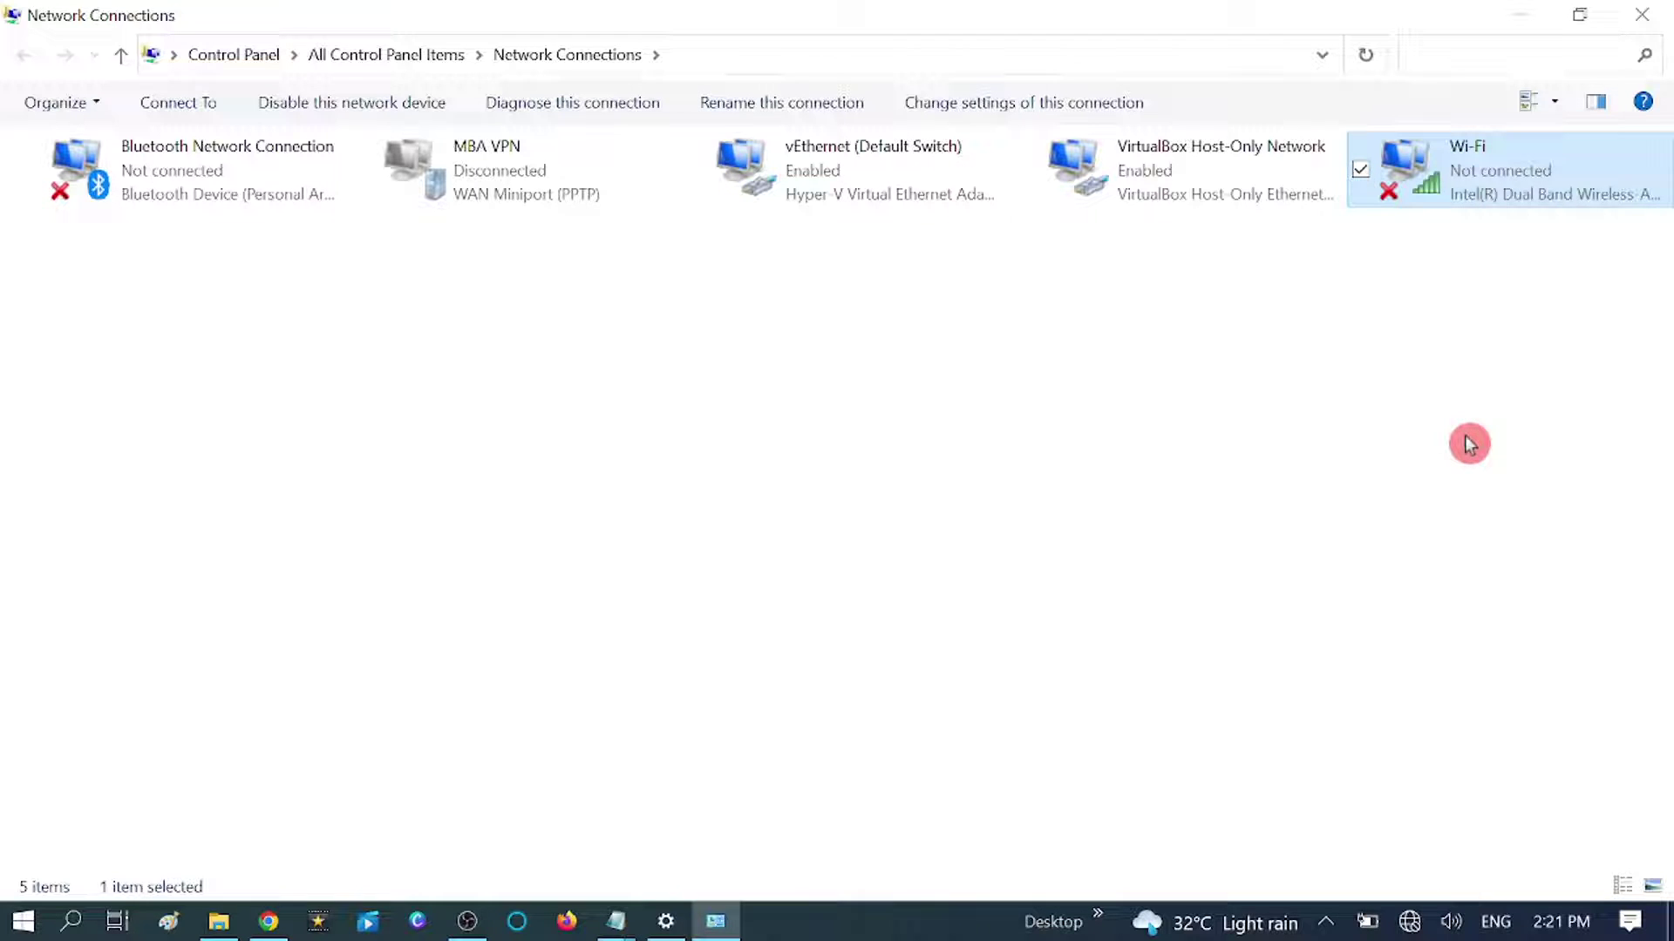
left_click_drag(269, 131, 808, 141)
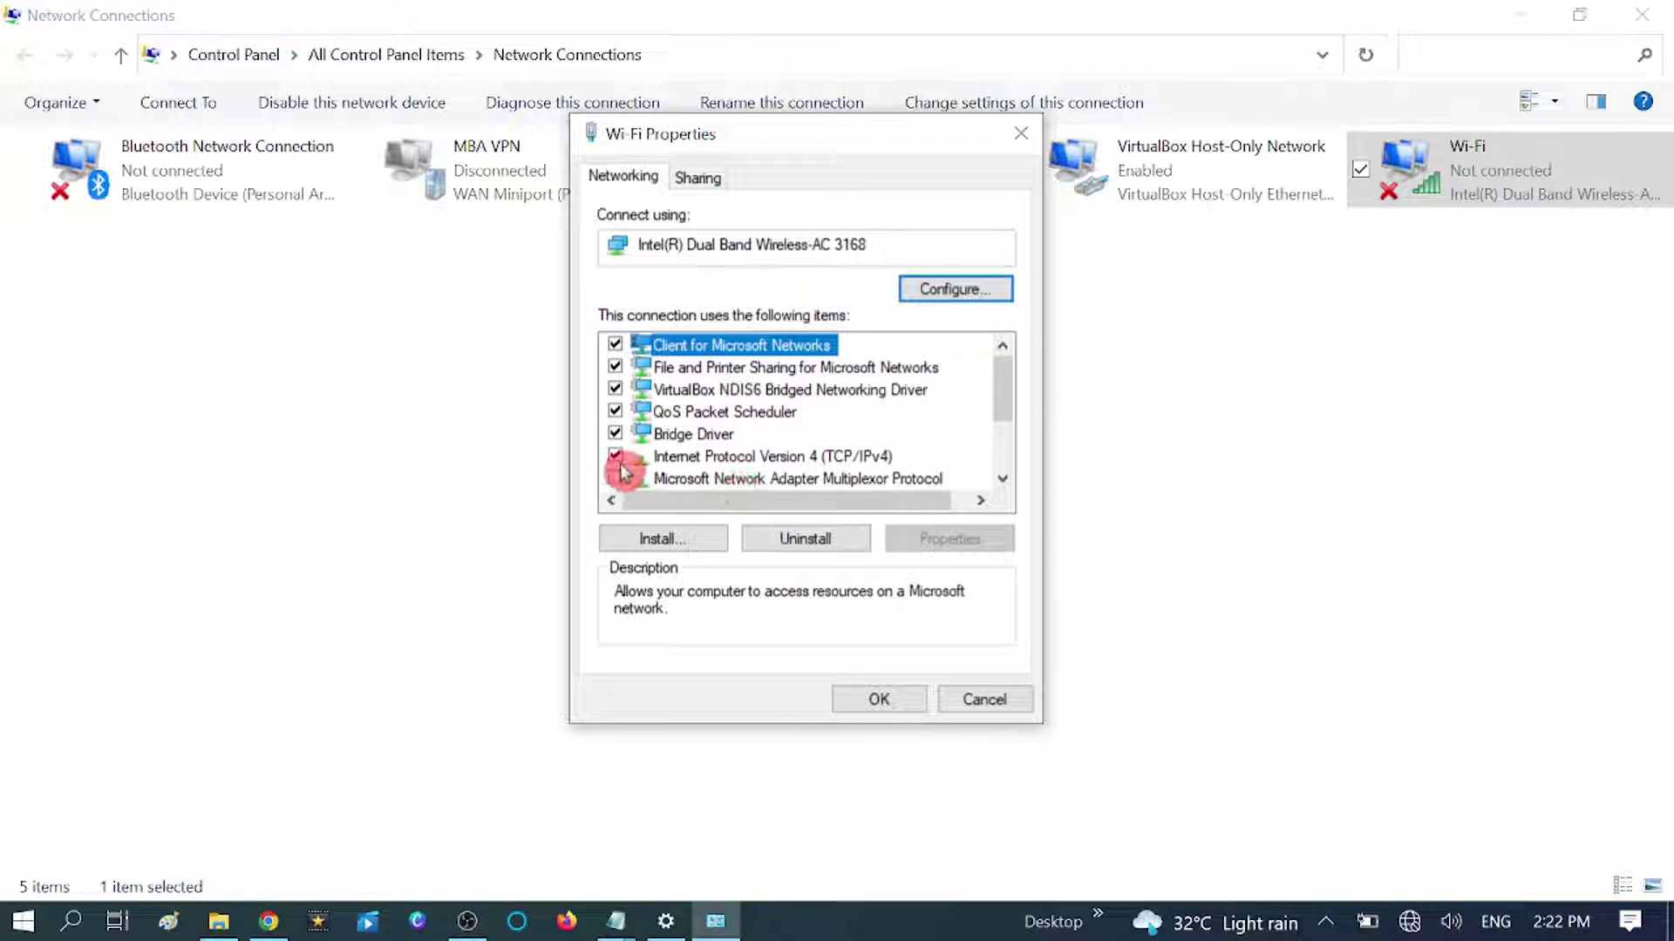
Set Wi-Fi IPv4 to obtain IP and DNS automatically, replacing 8.8.8.8 and 8.8.4.4
left_click(810, 456)
left_click(957, 542)
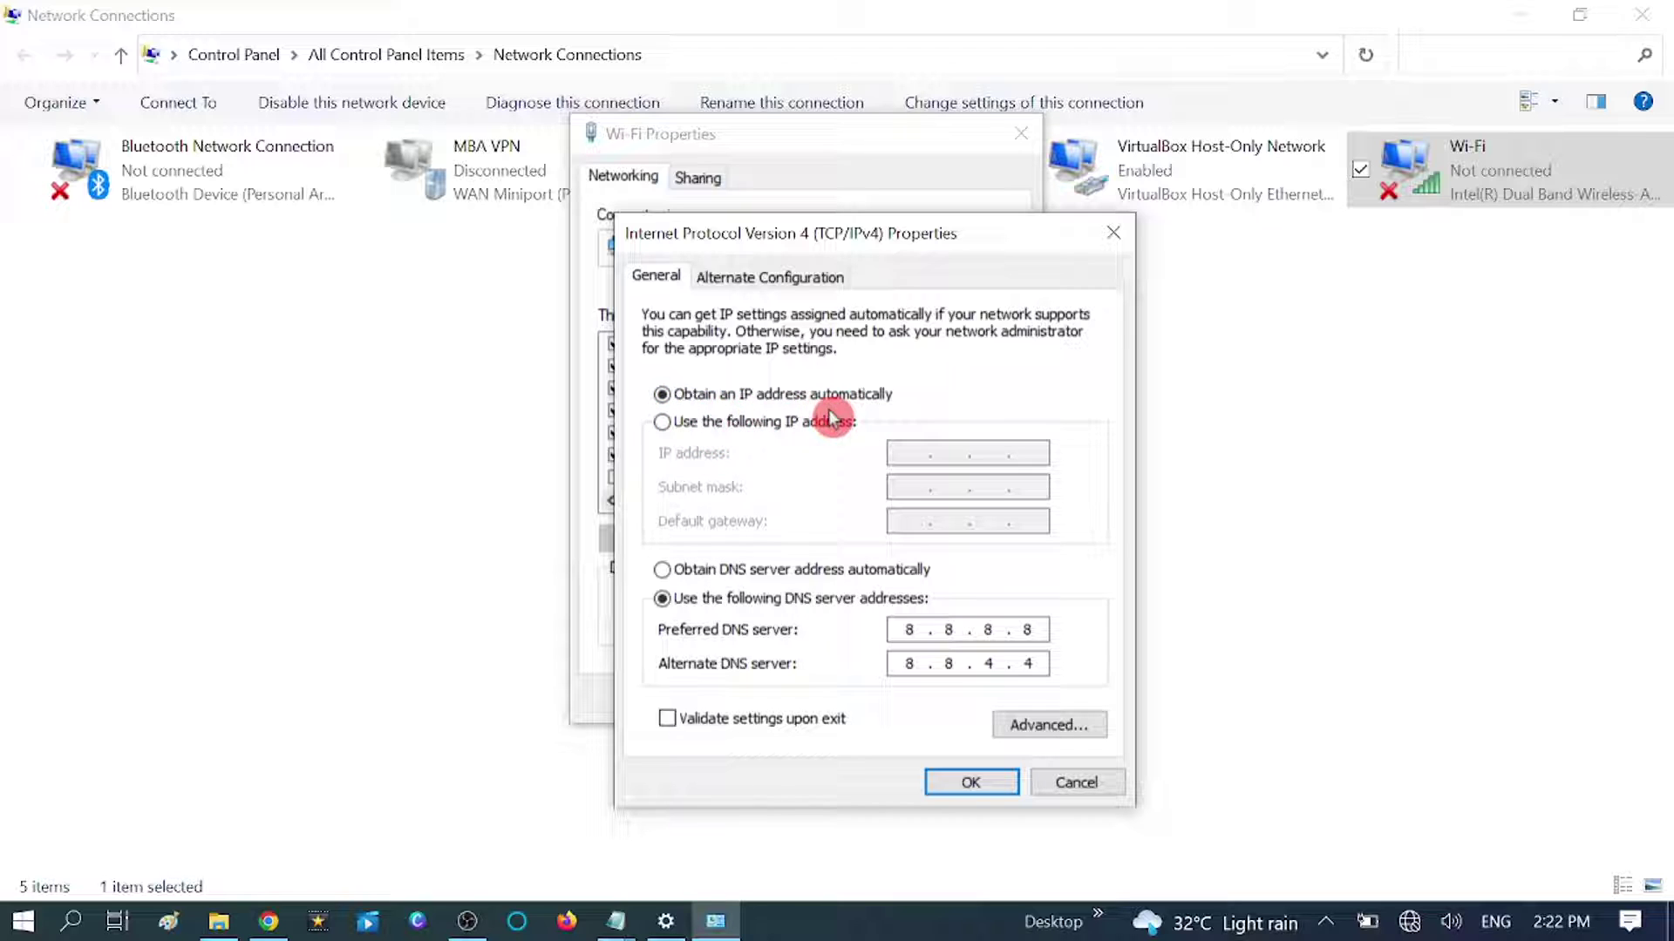
left_click(739, 422)
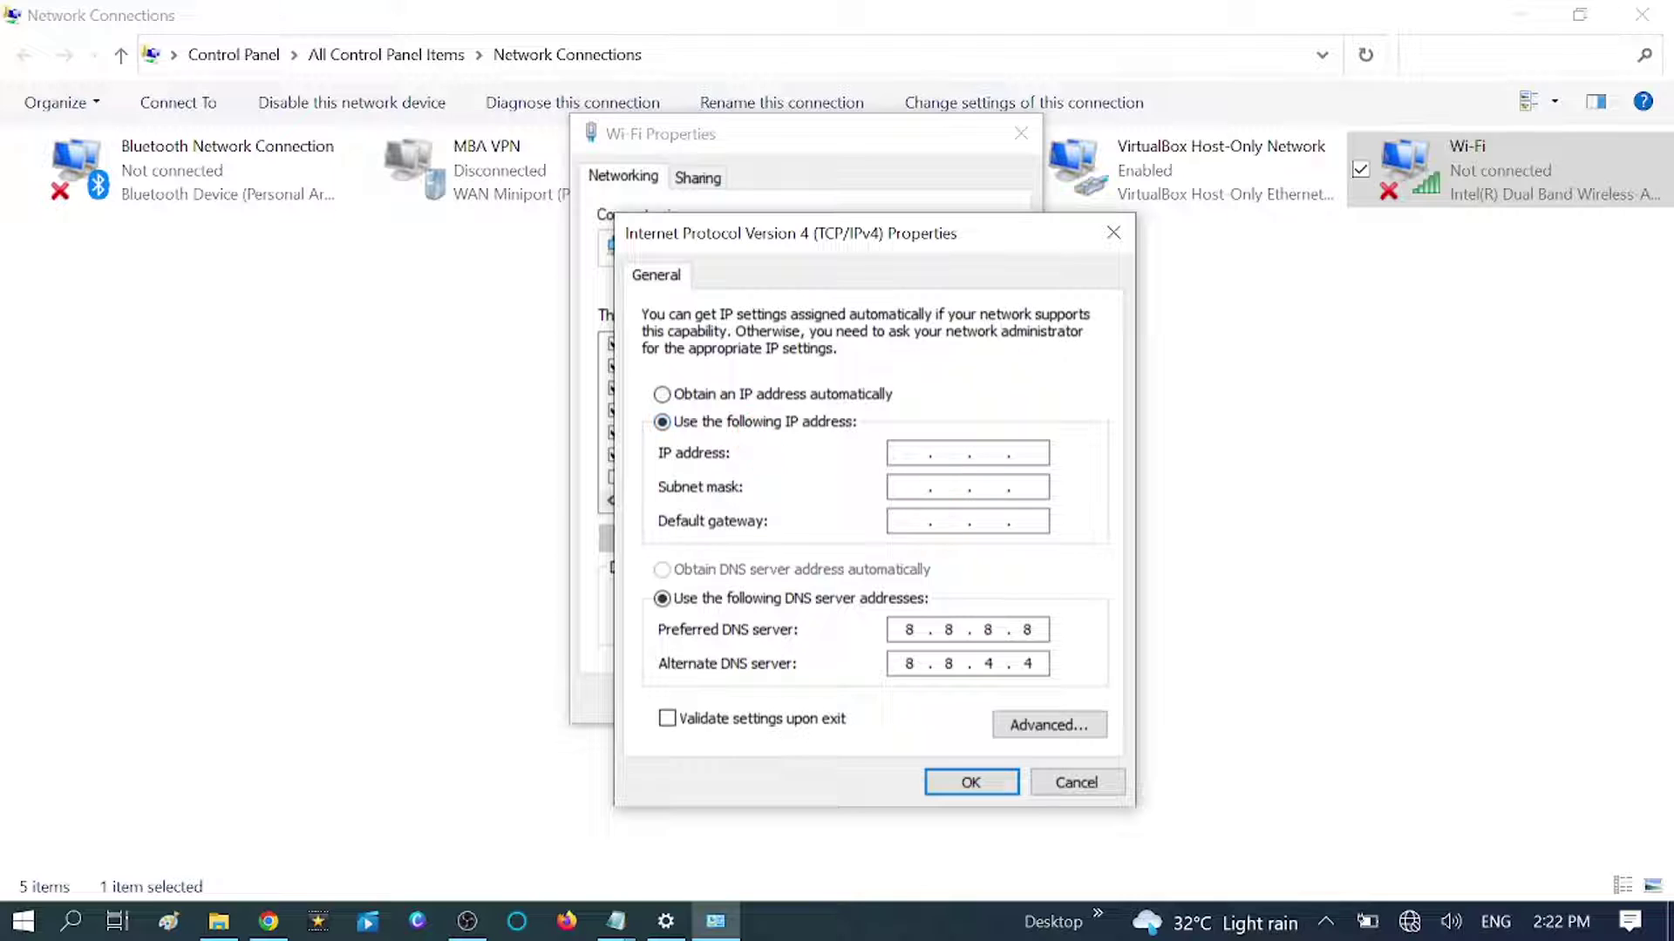
left_click(708, 394)
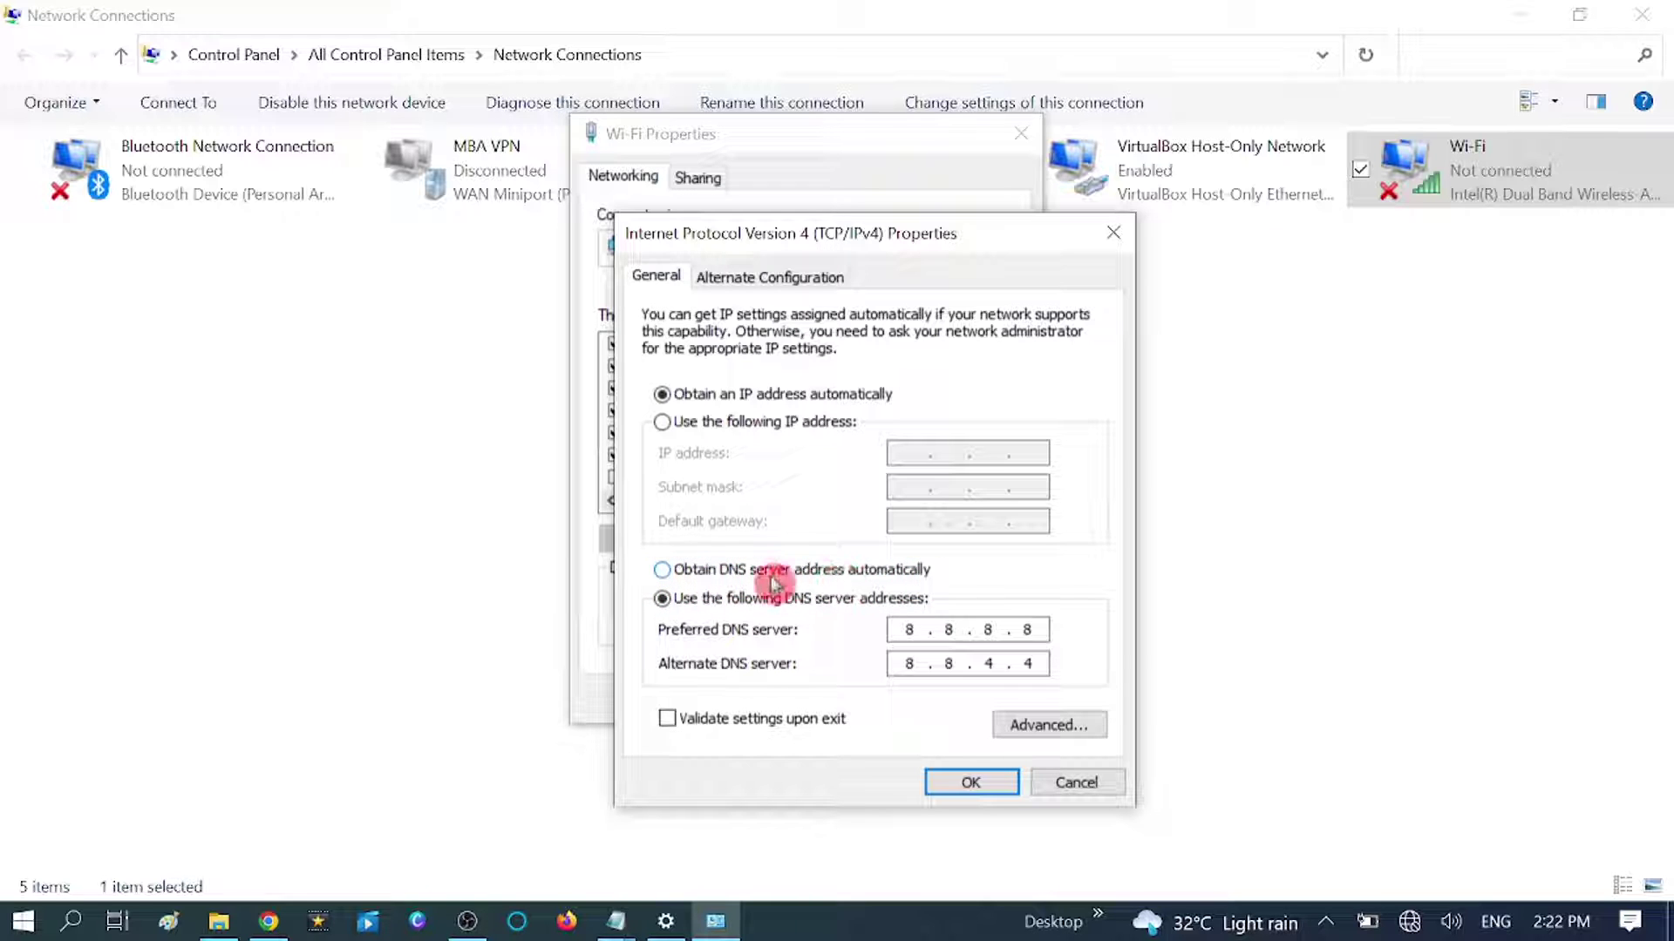
left_click(702, 573)
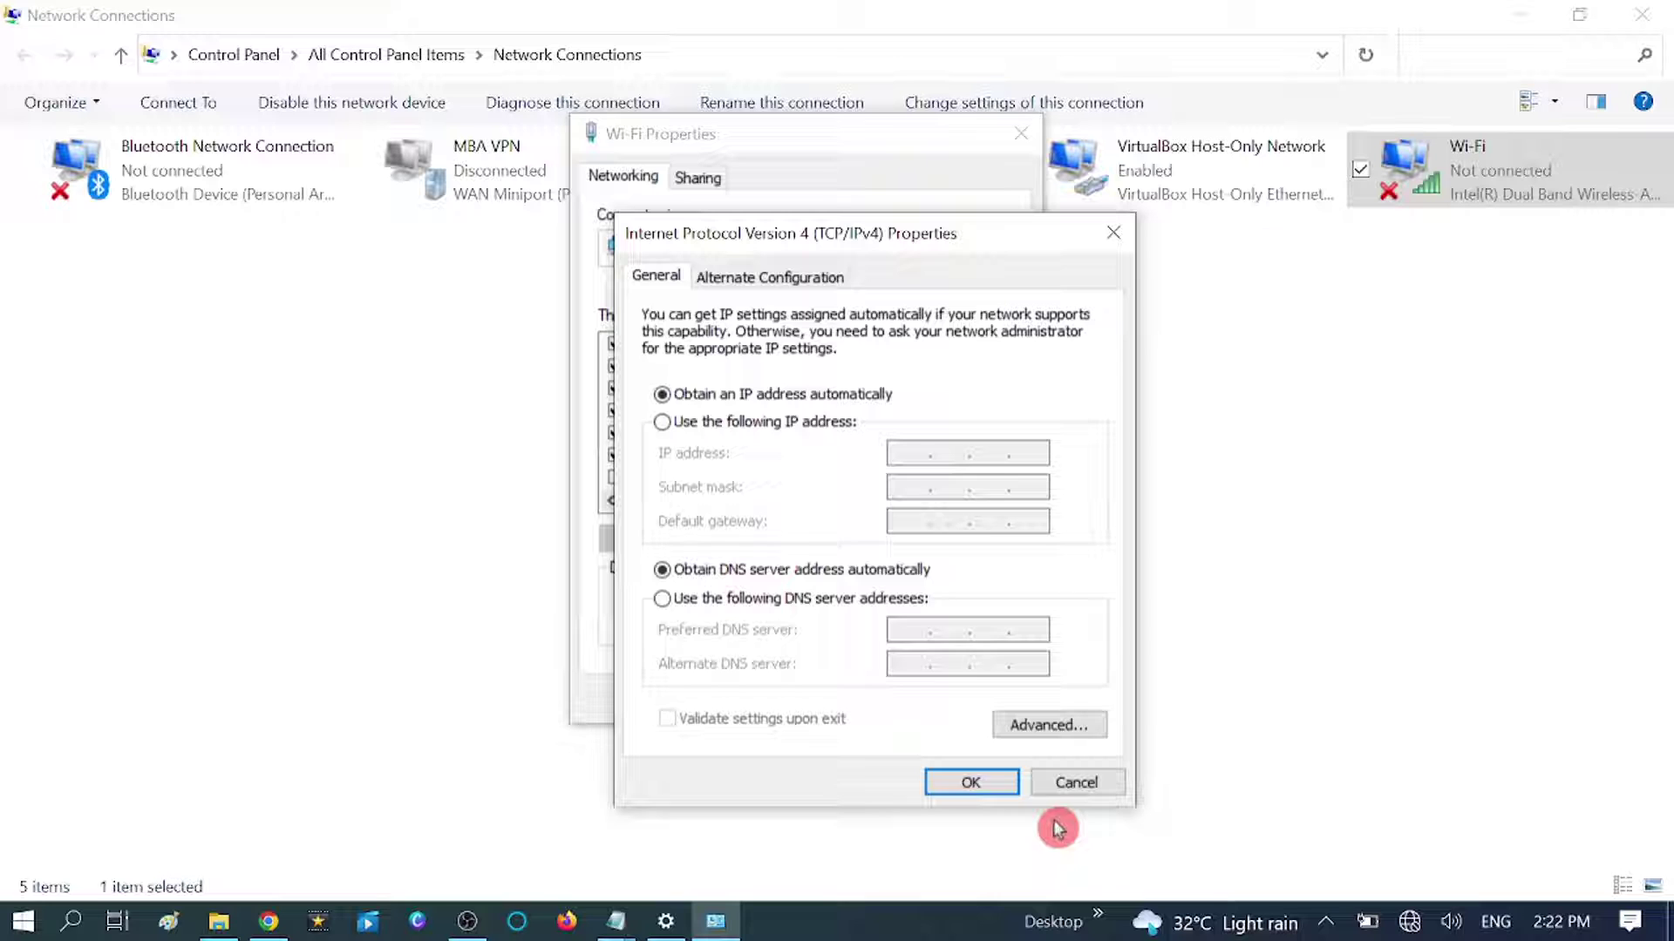
left_click(981, 787)
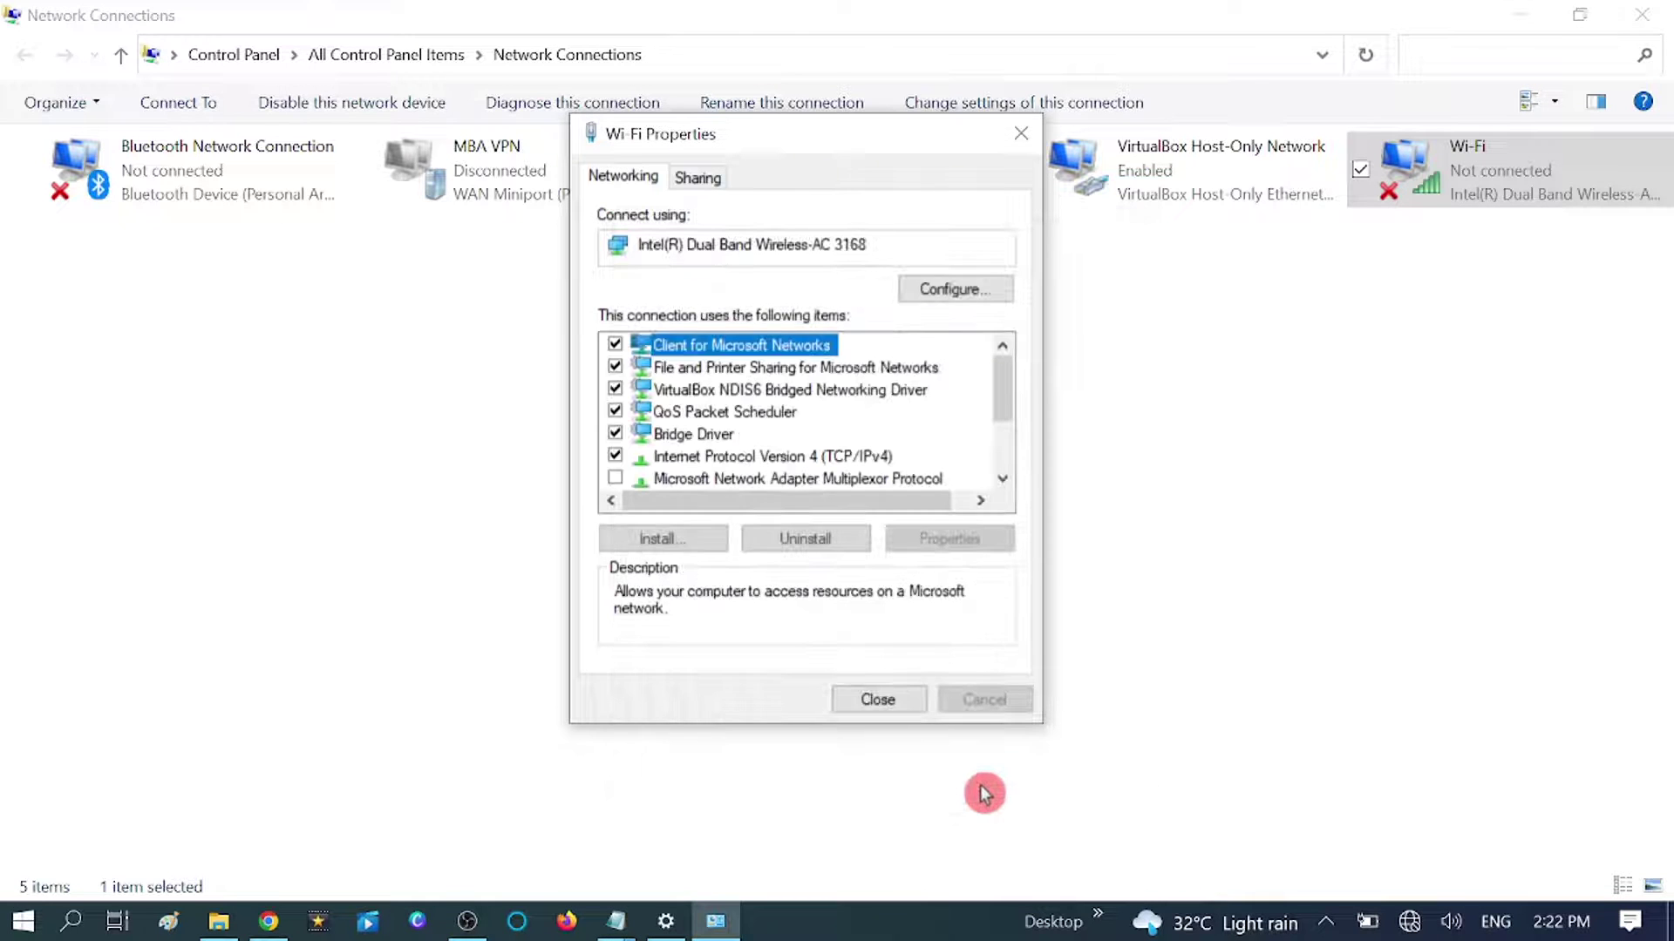
left_click(898, 700)
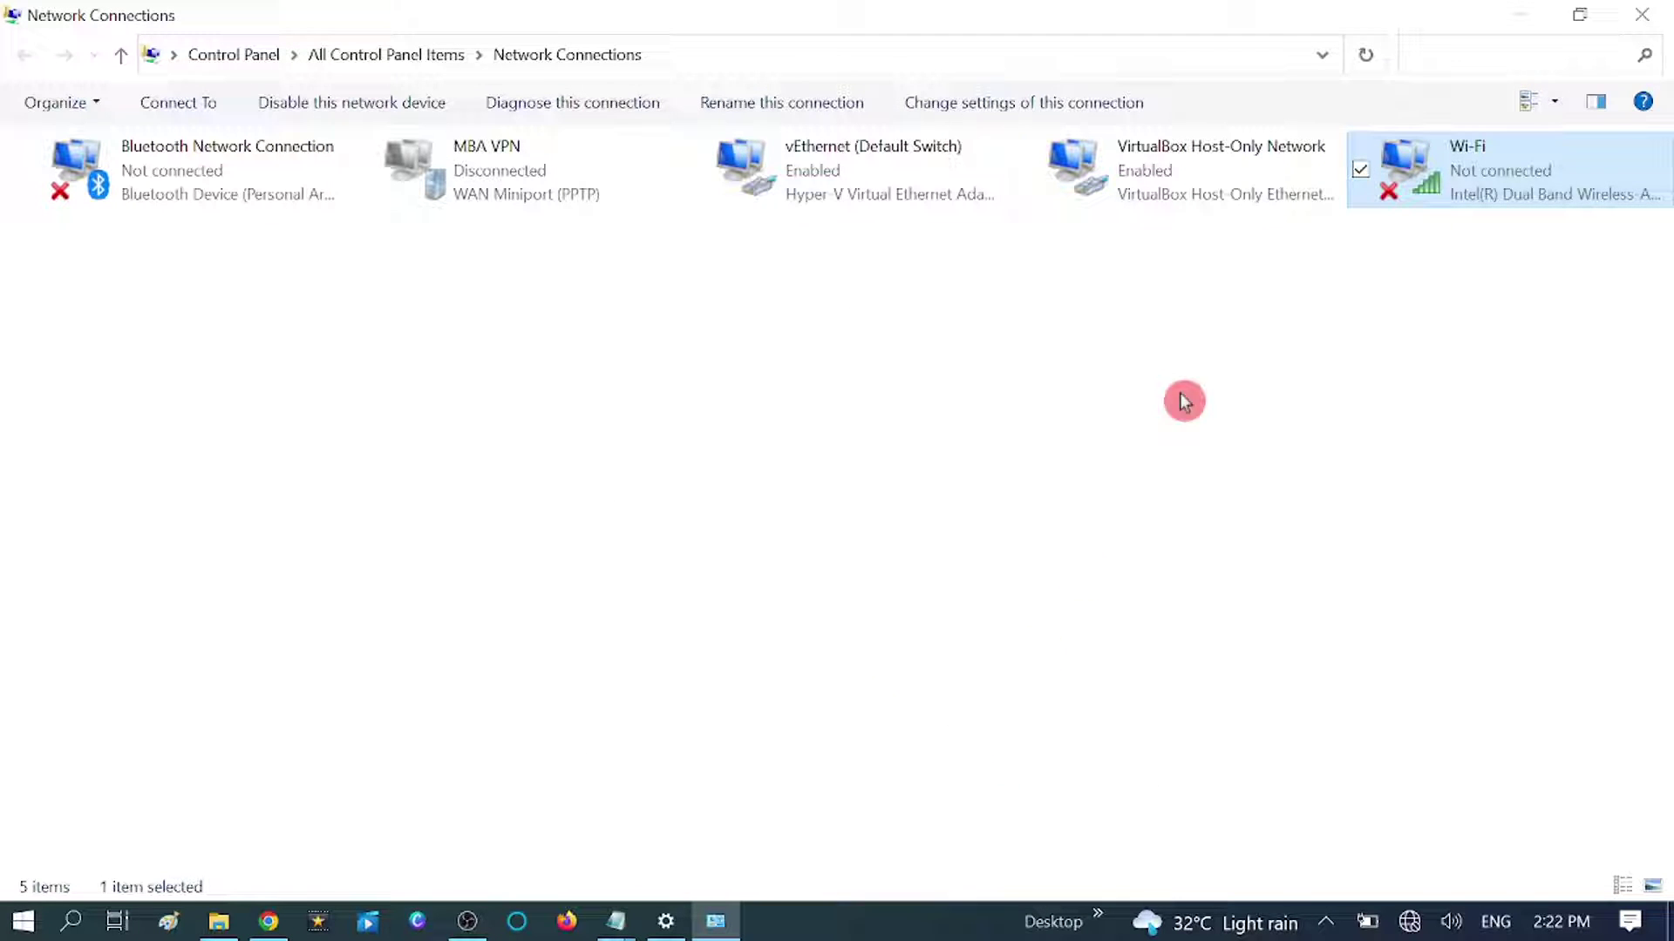
Disable and re-enable the Wi-Fi adapter, then close Network Connections
left_click(1254, 305)
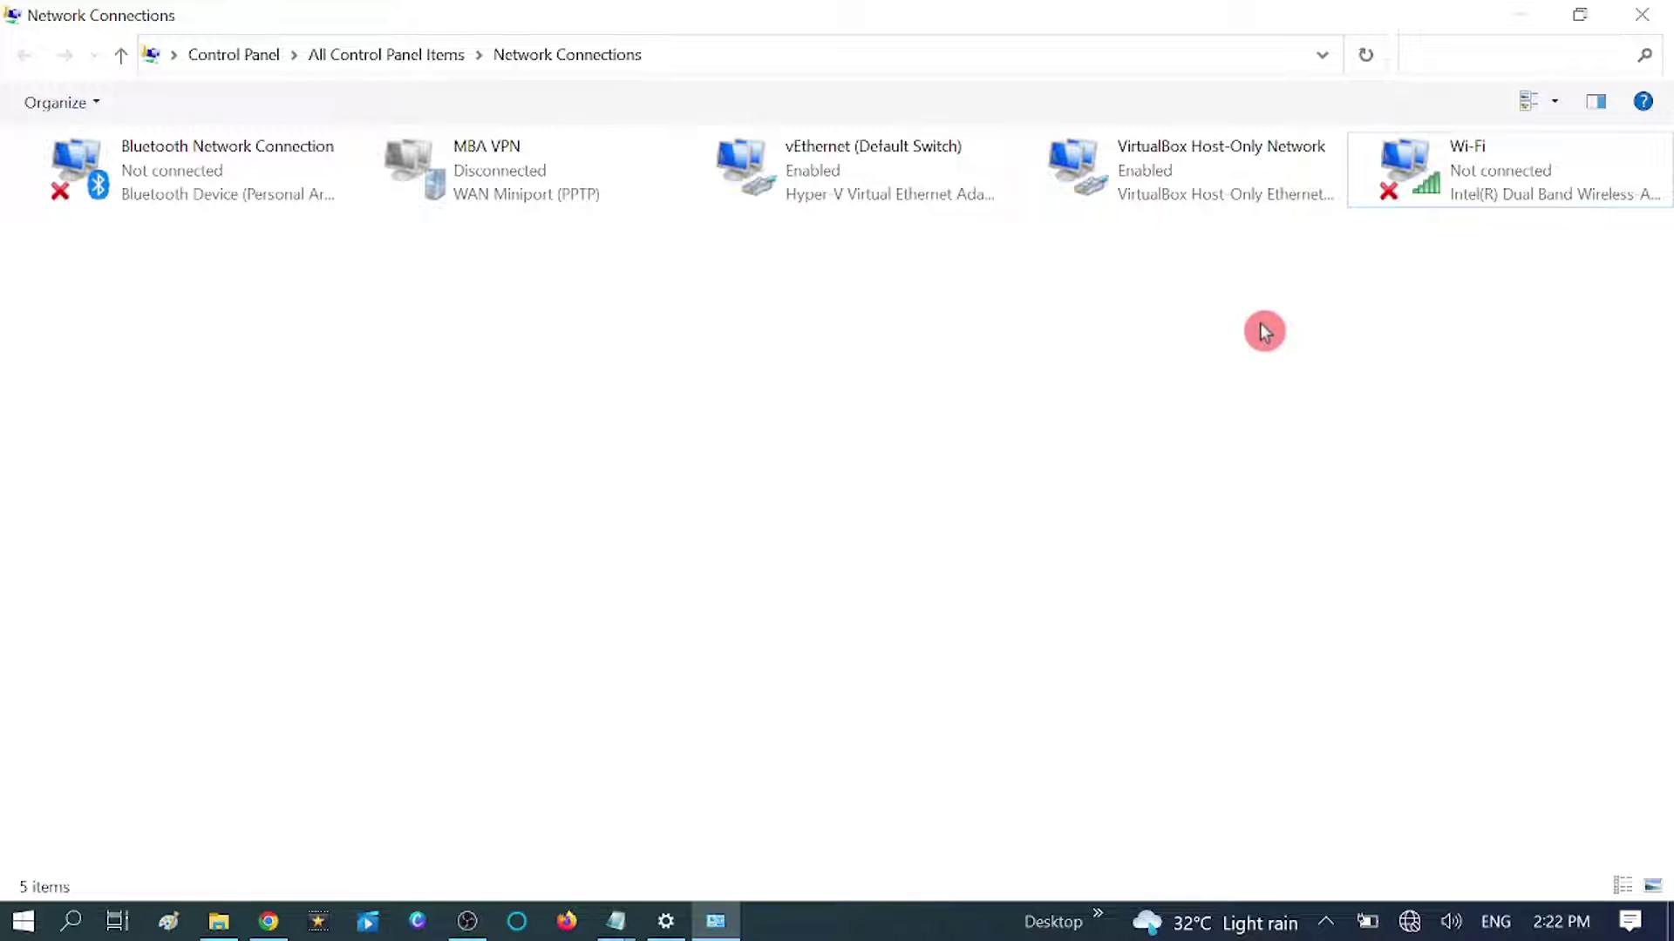
left_click(1482, 177)
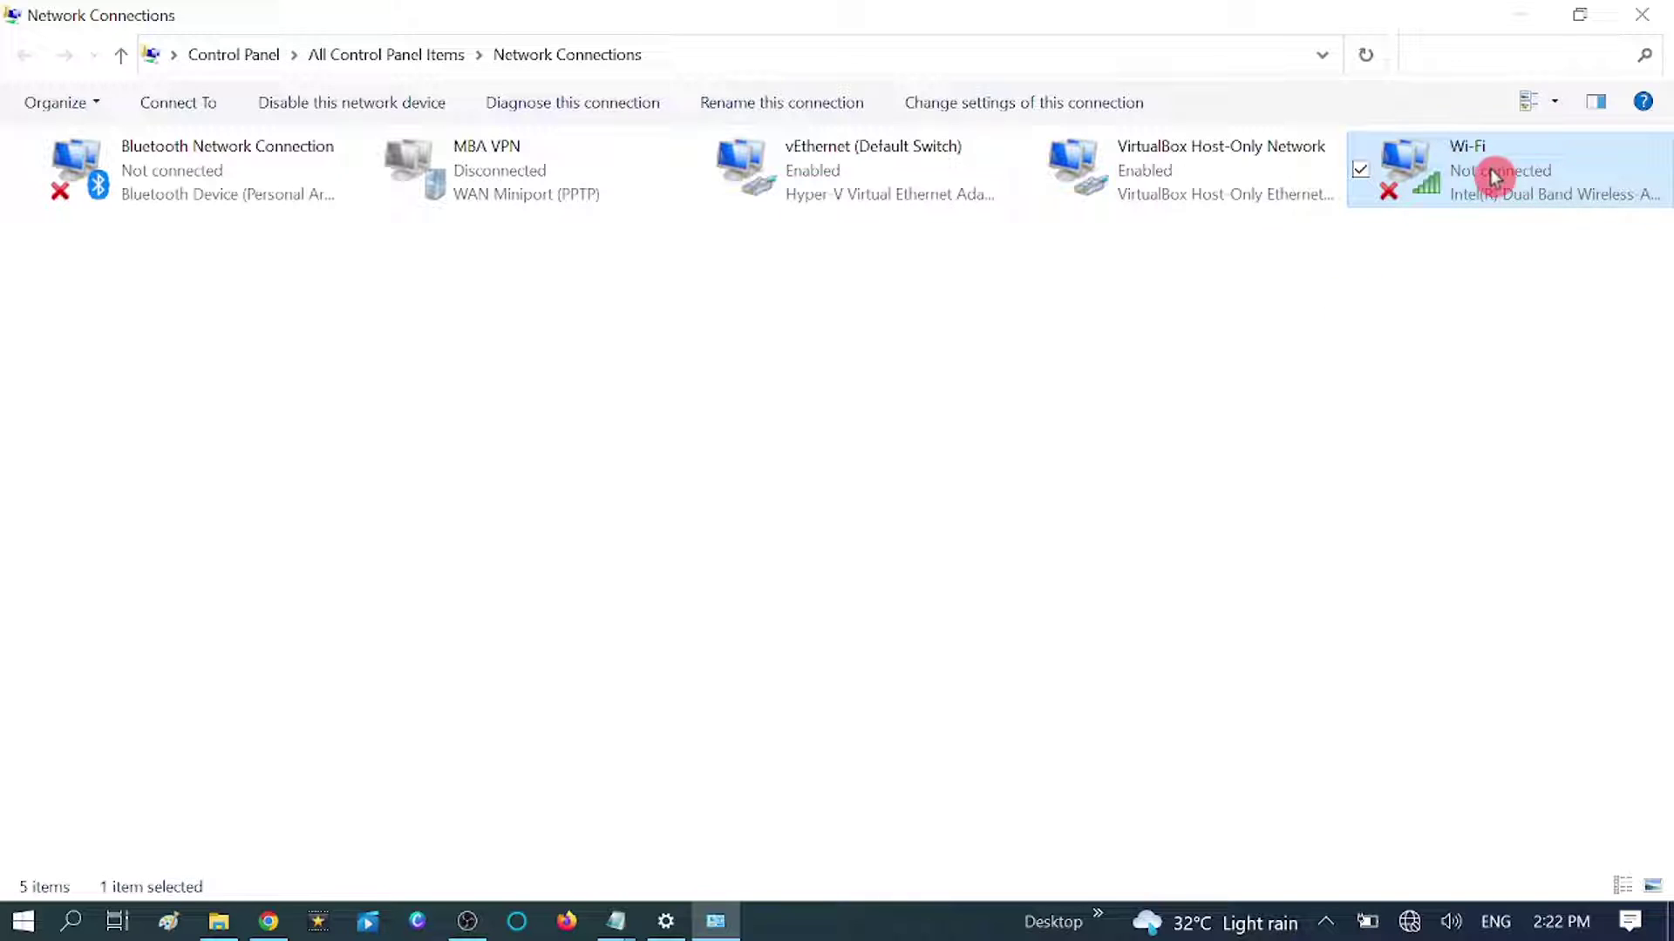
right_click(1480, 166)
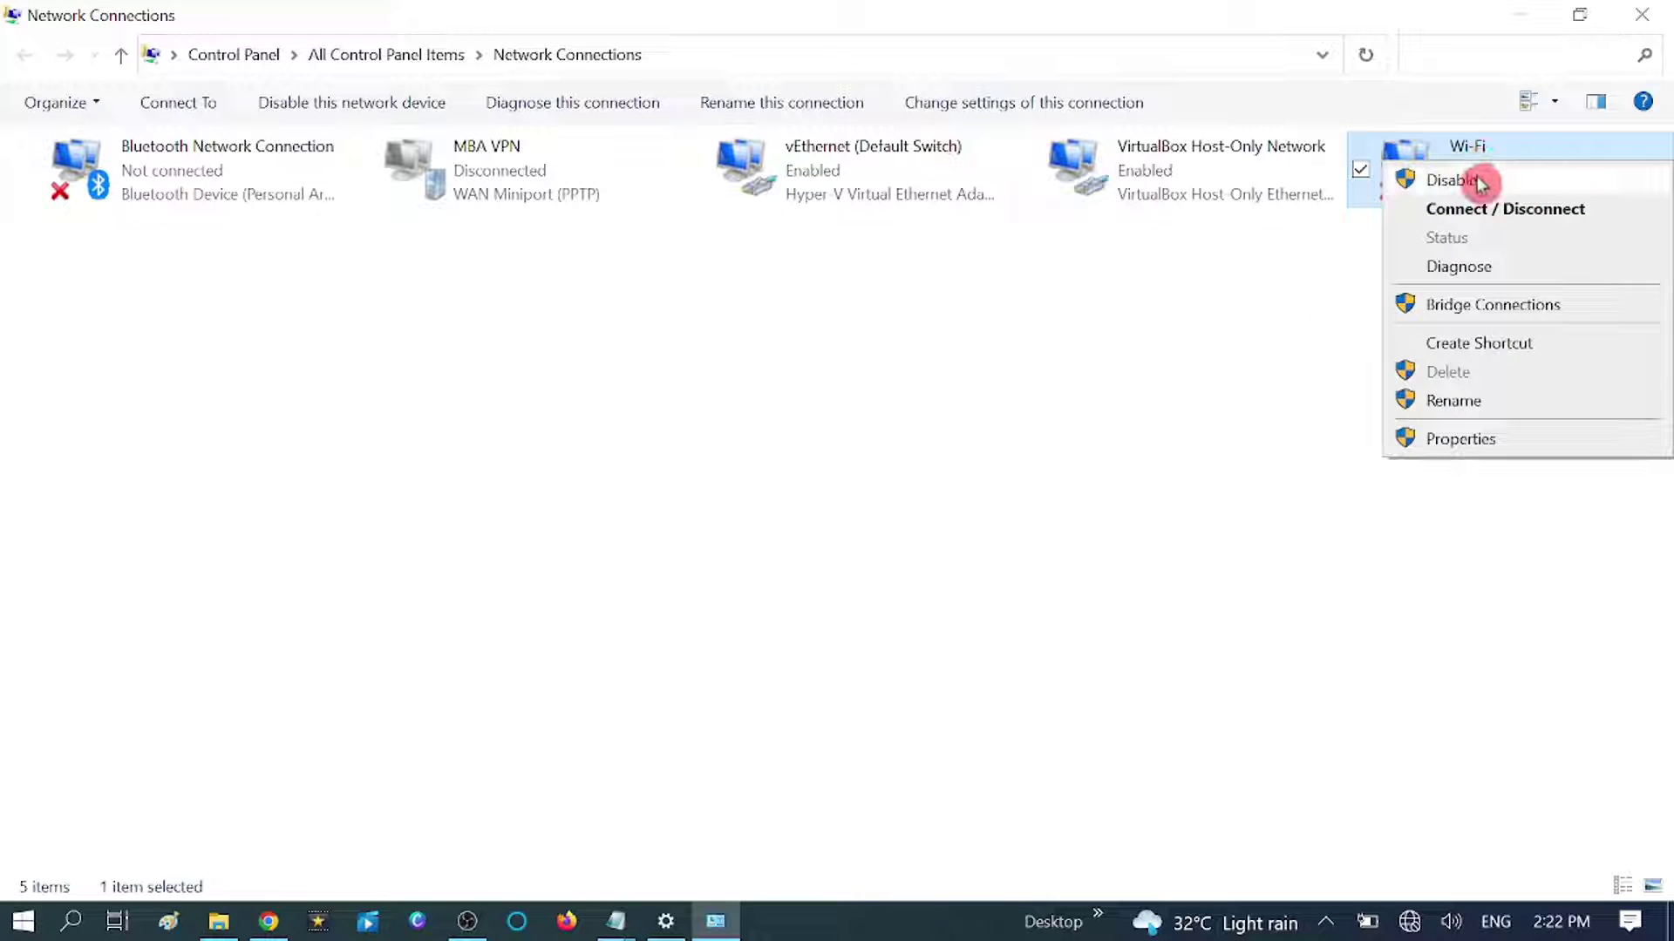
left_click(1481, 180)
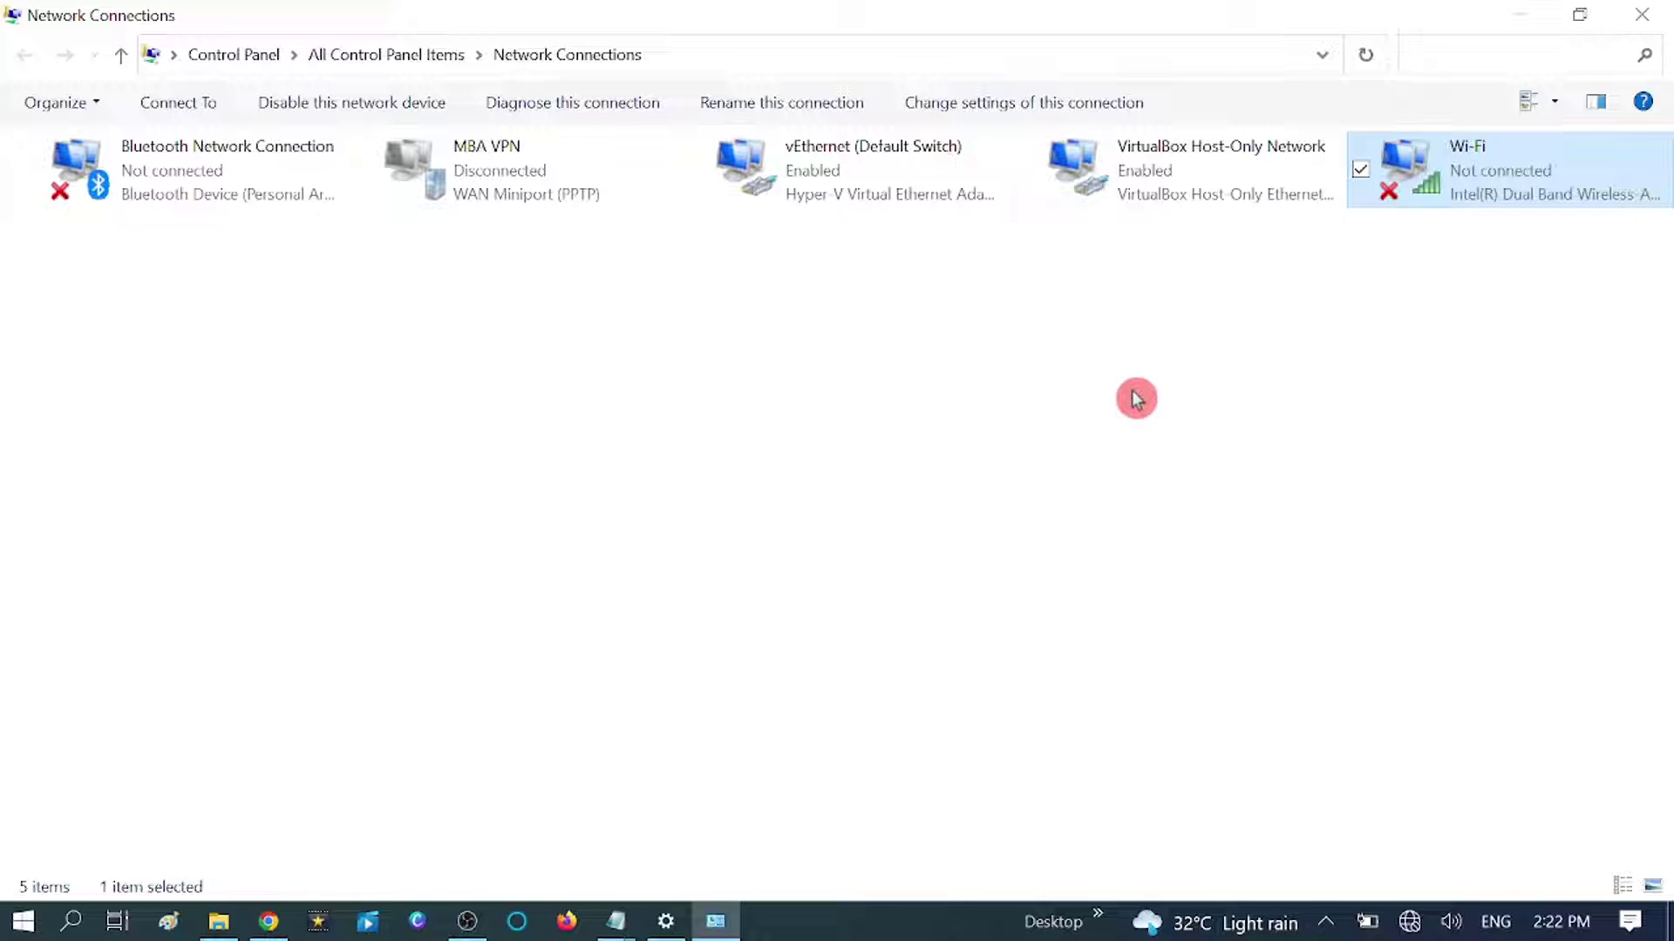
left_click(1285, 375)
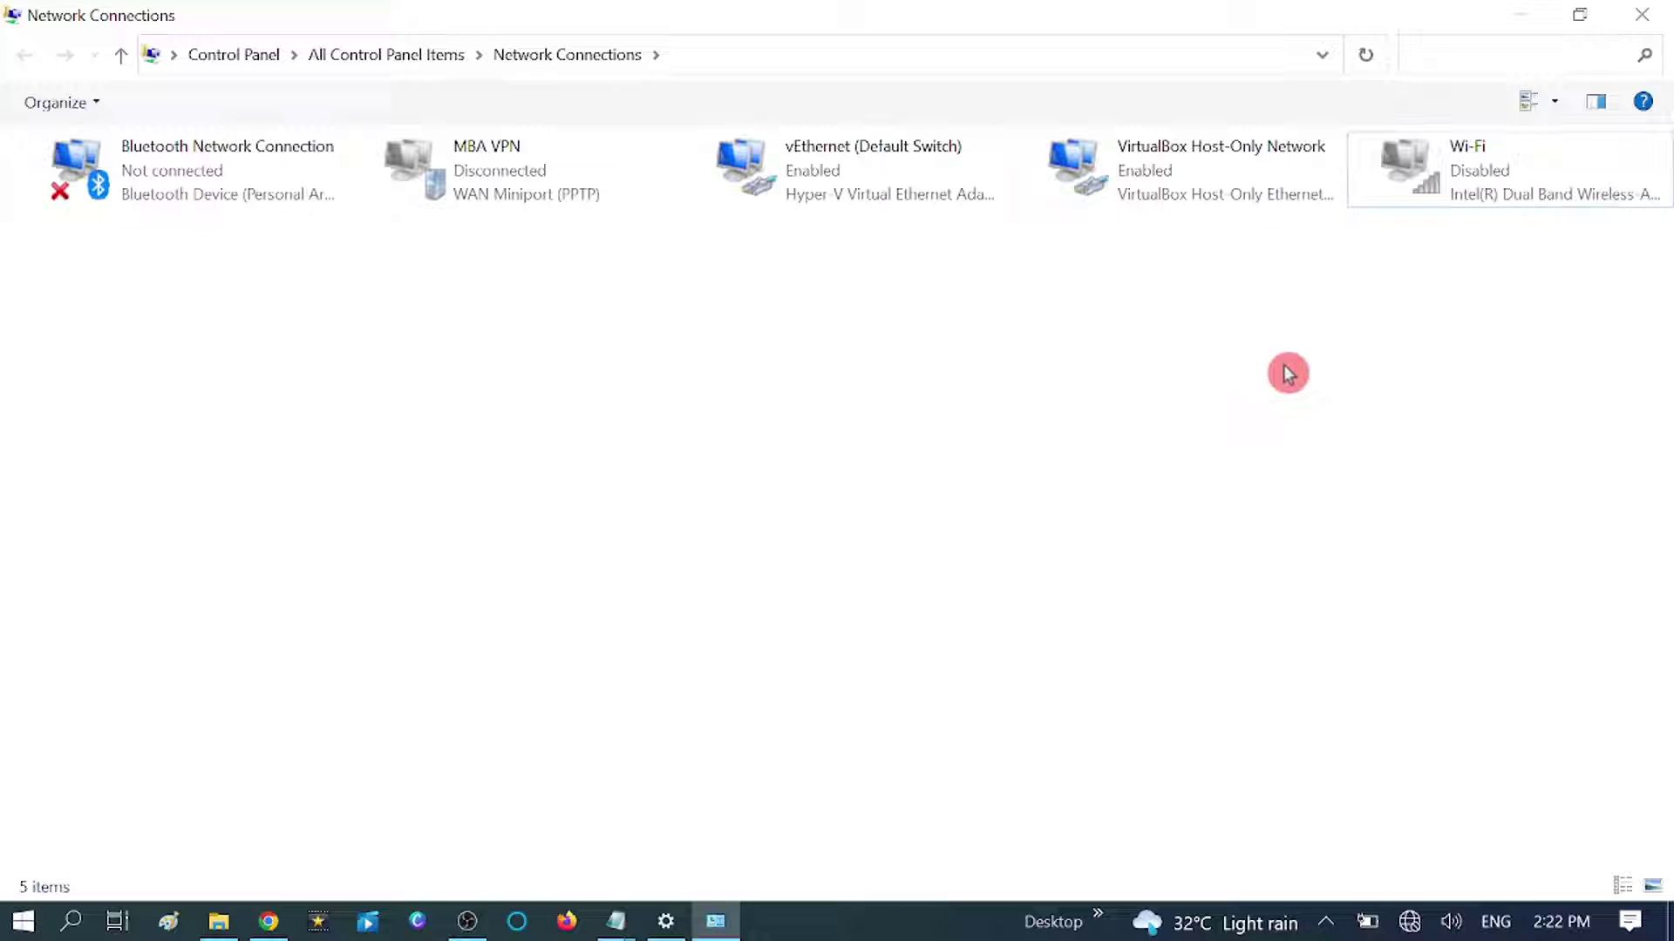
left_click(1470, 181)
right_click(1468, 163)
left_click(1487, 177)
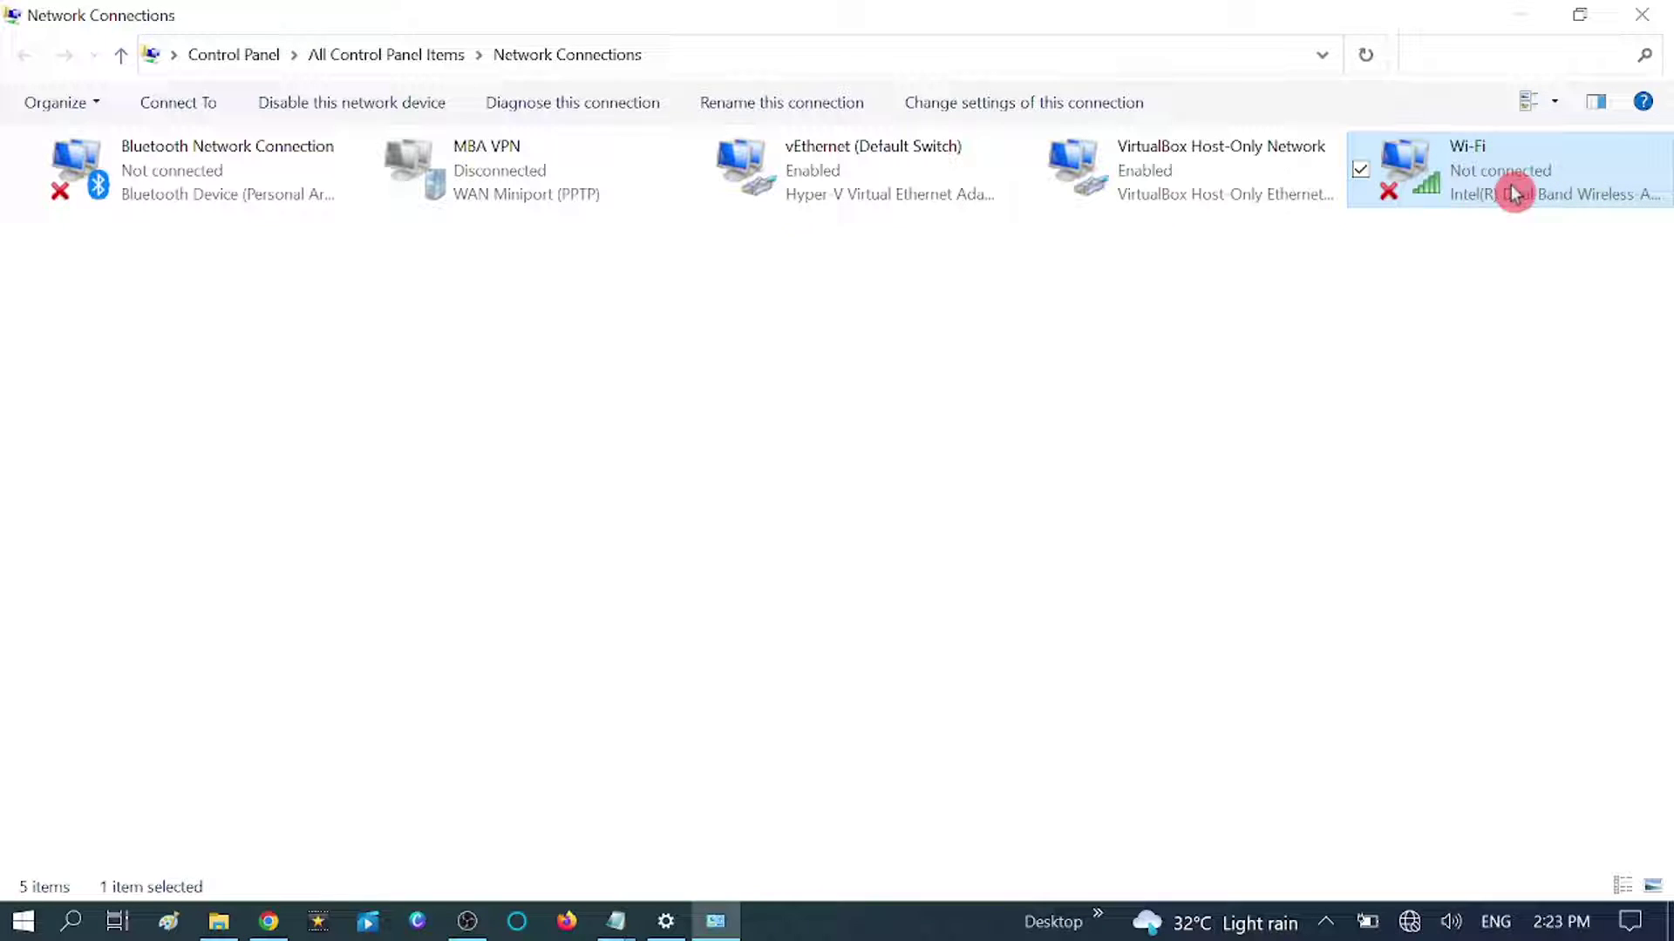
left_click(1242, 333)
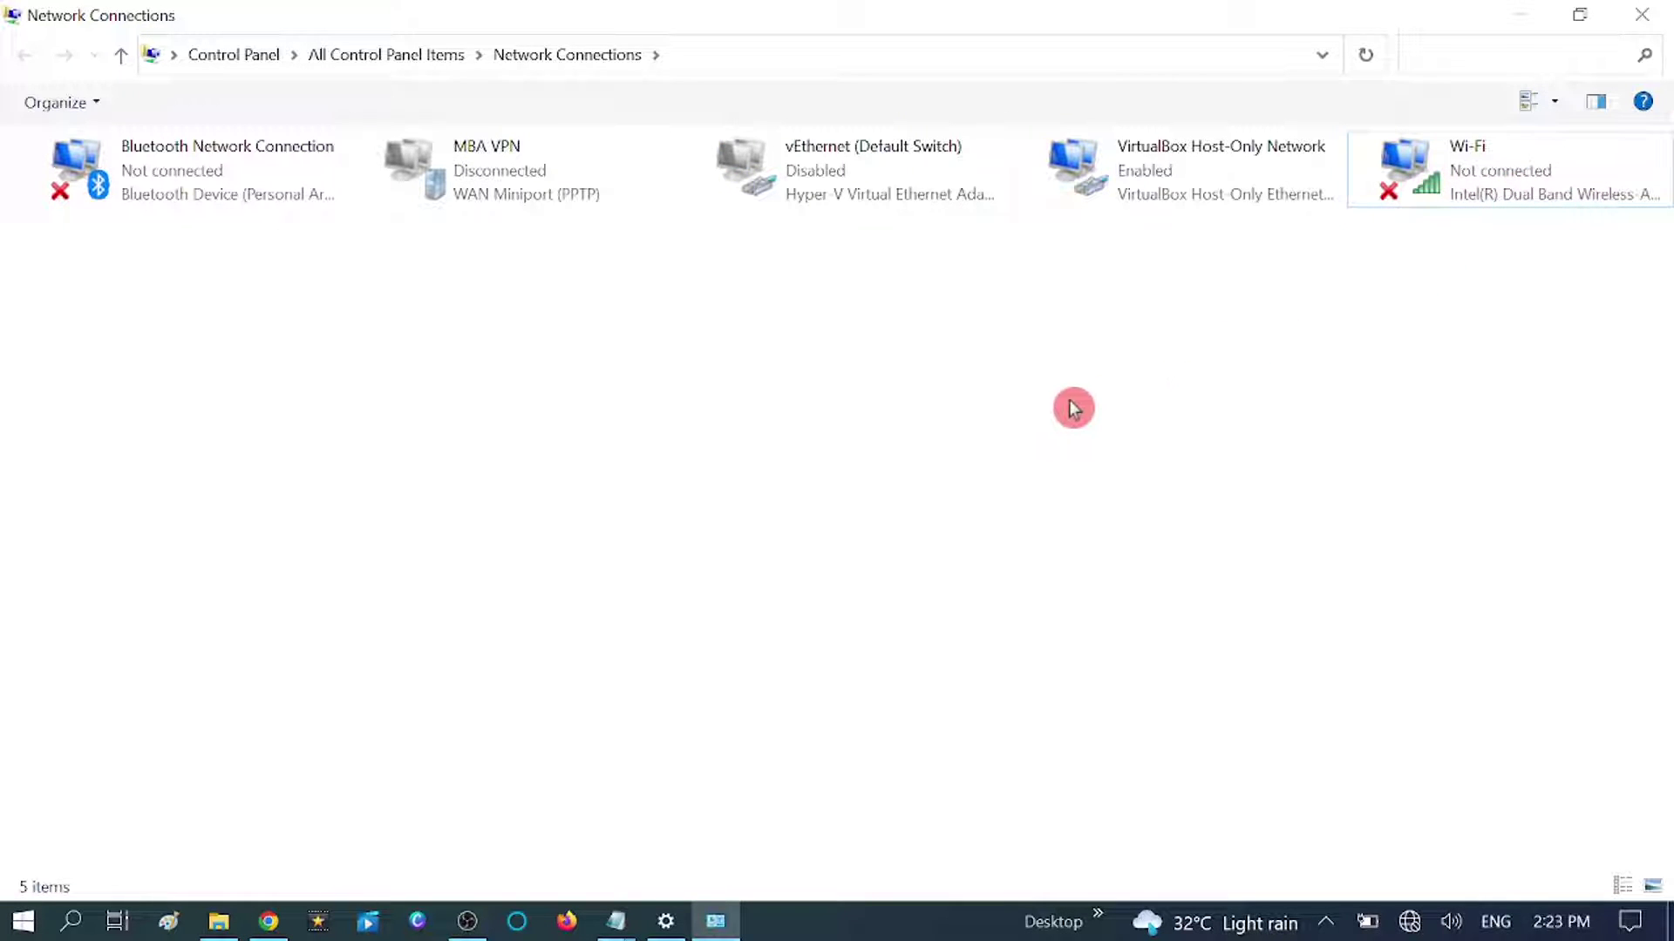
left_click(1643, 14)
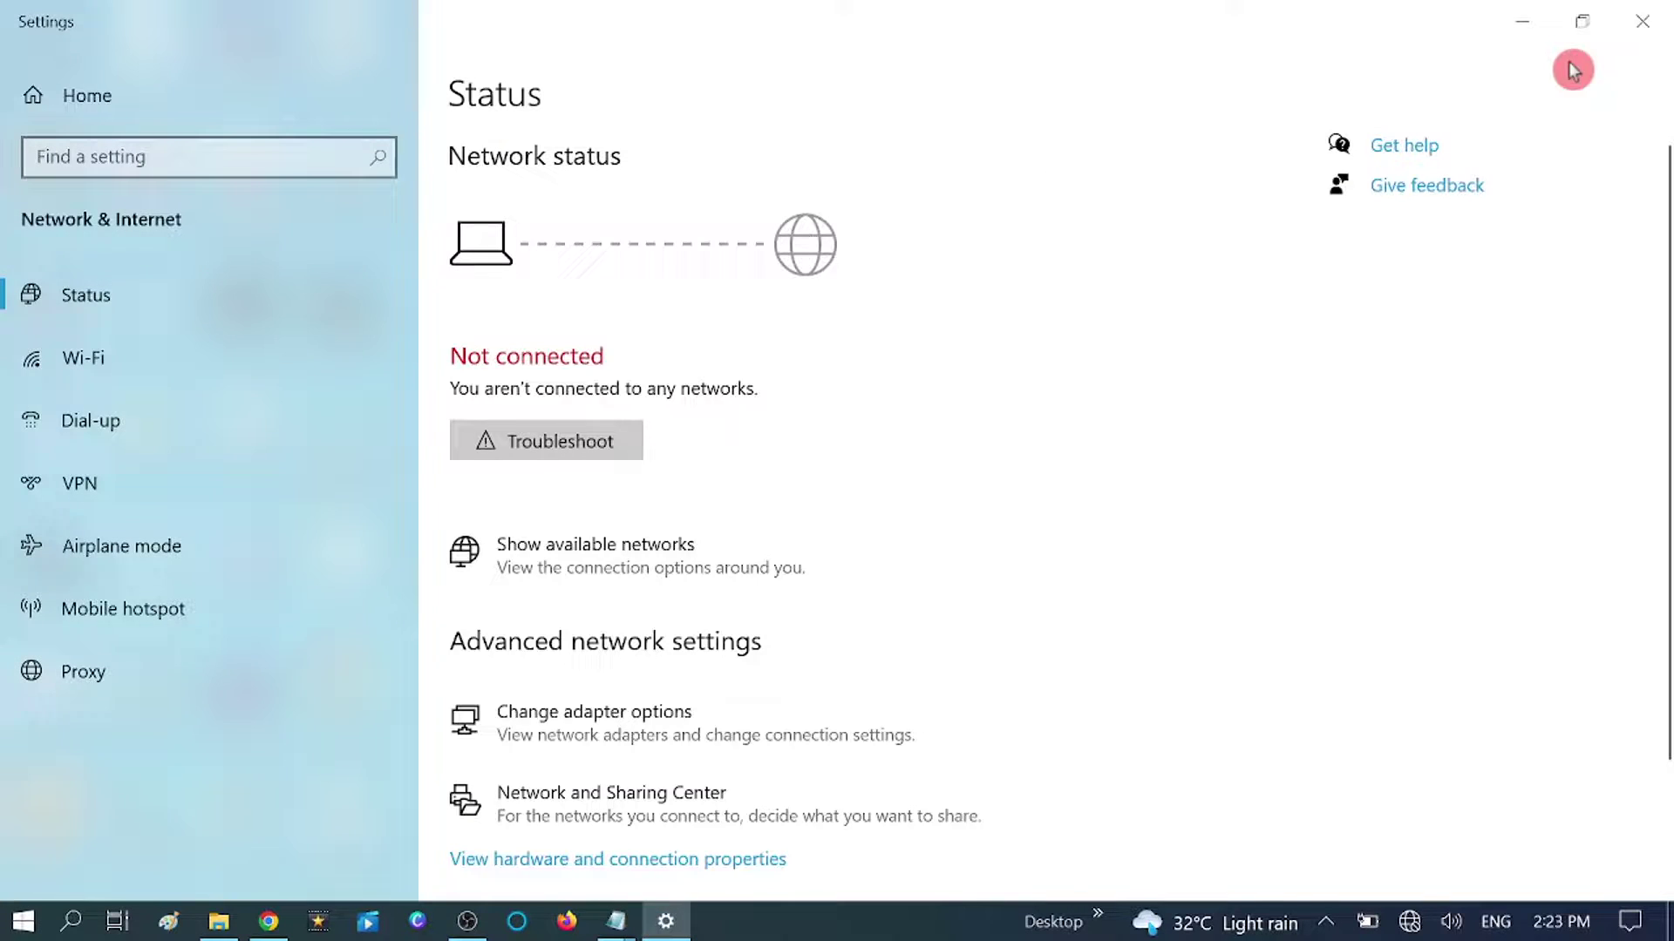
Close Settings and check the Wi-Fi networks in range from the tray network icon
left_click(1642, 16)
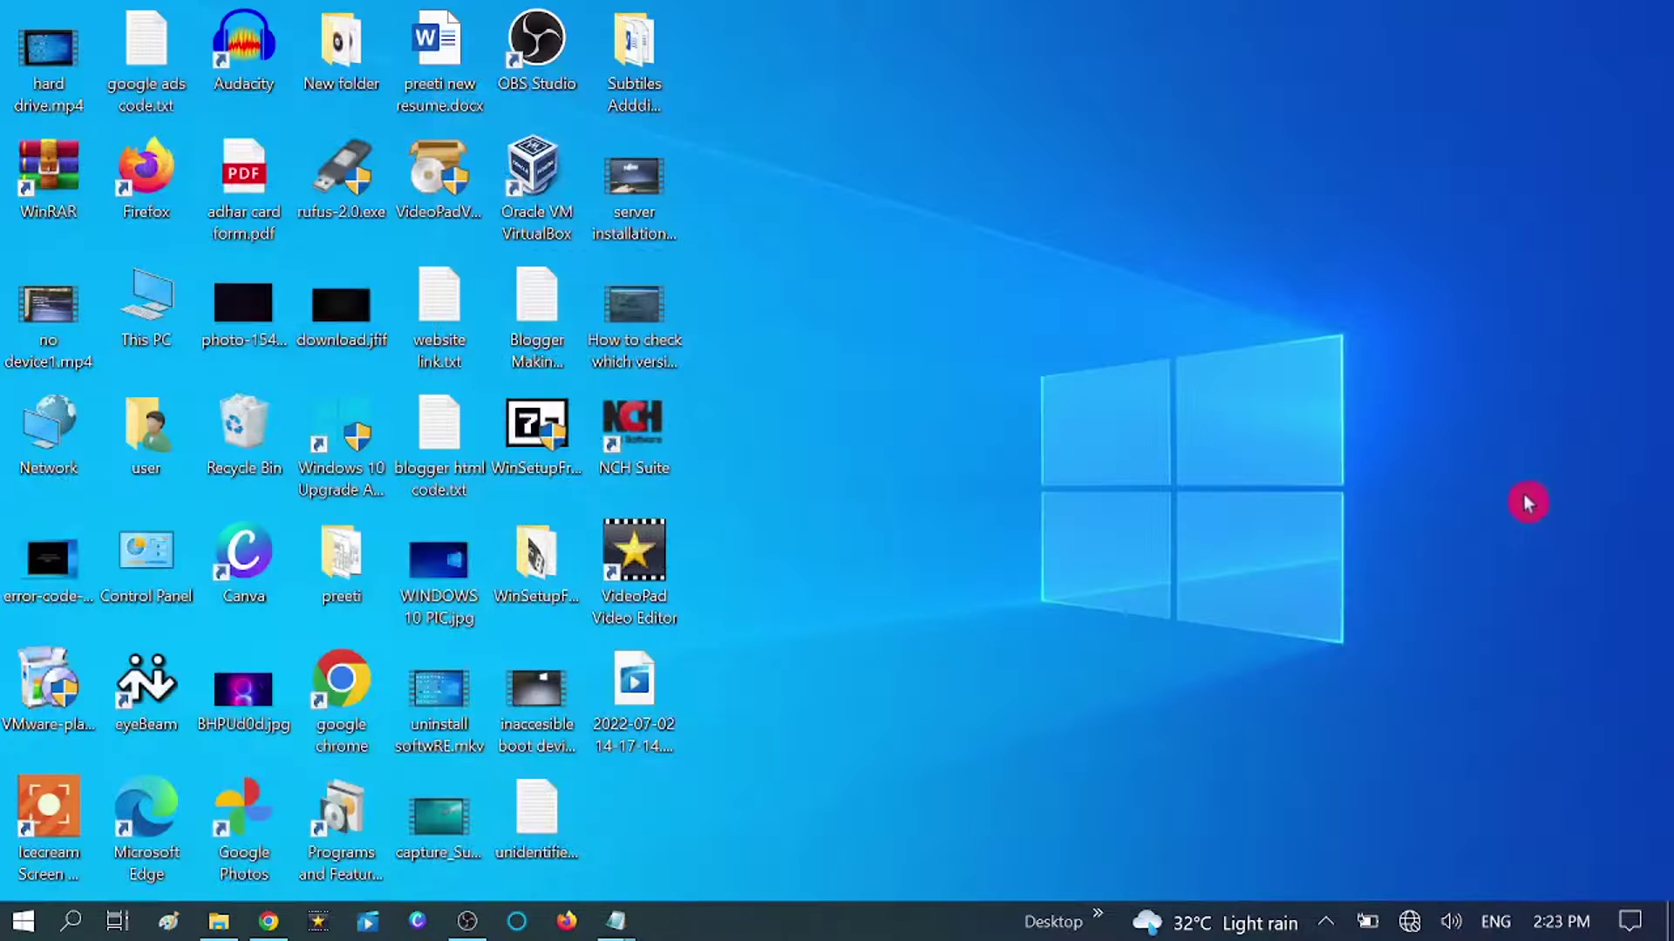
left_click(1409, 924)
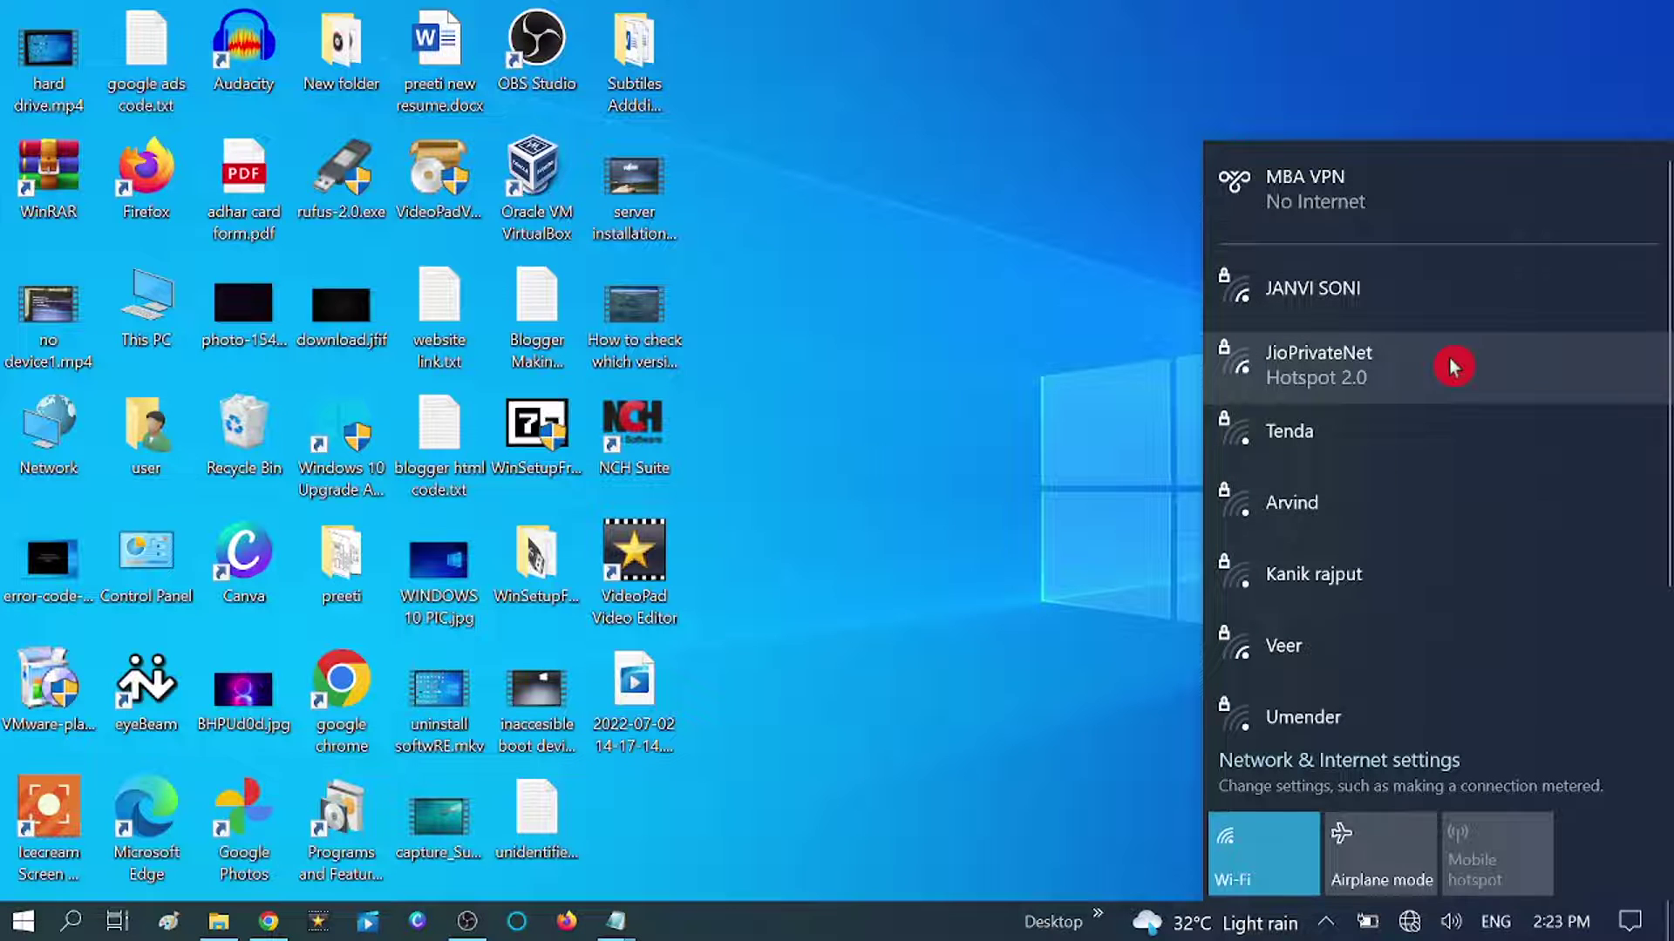
left_click(1017, 477)
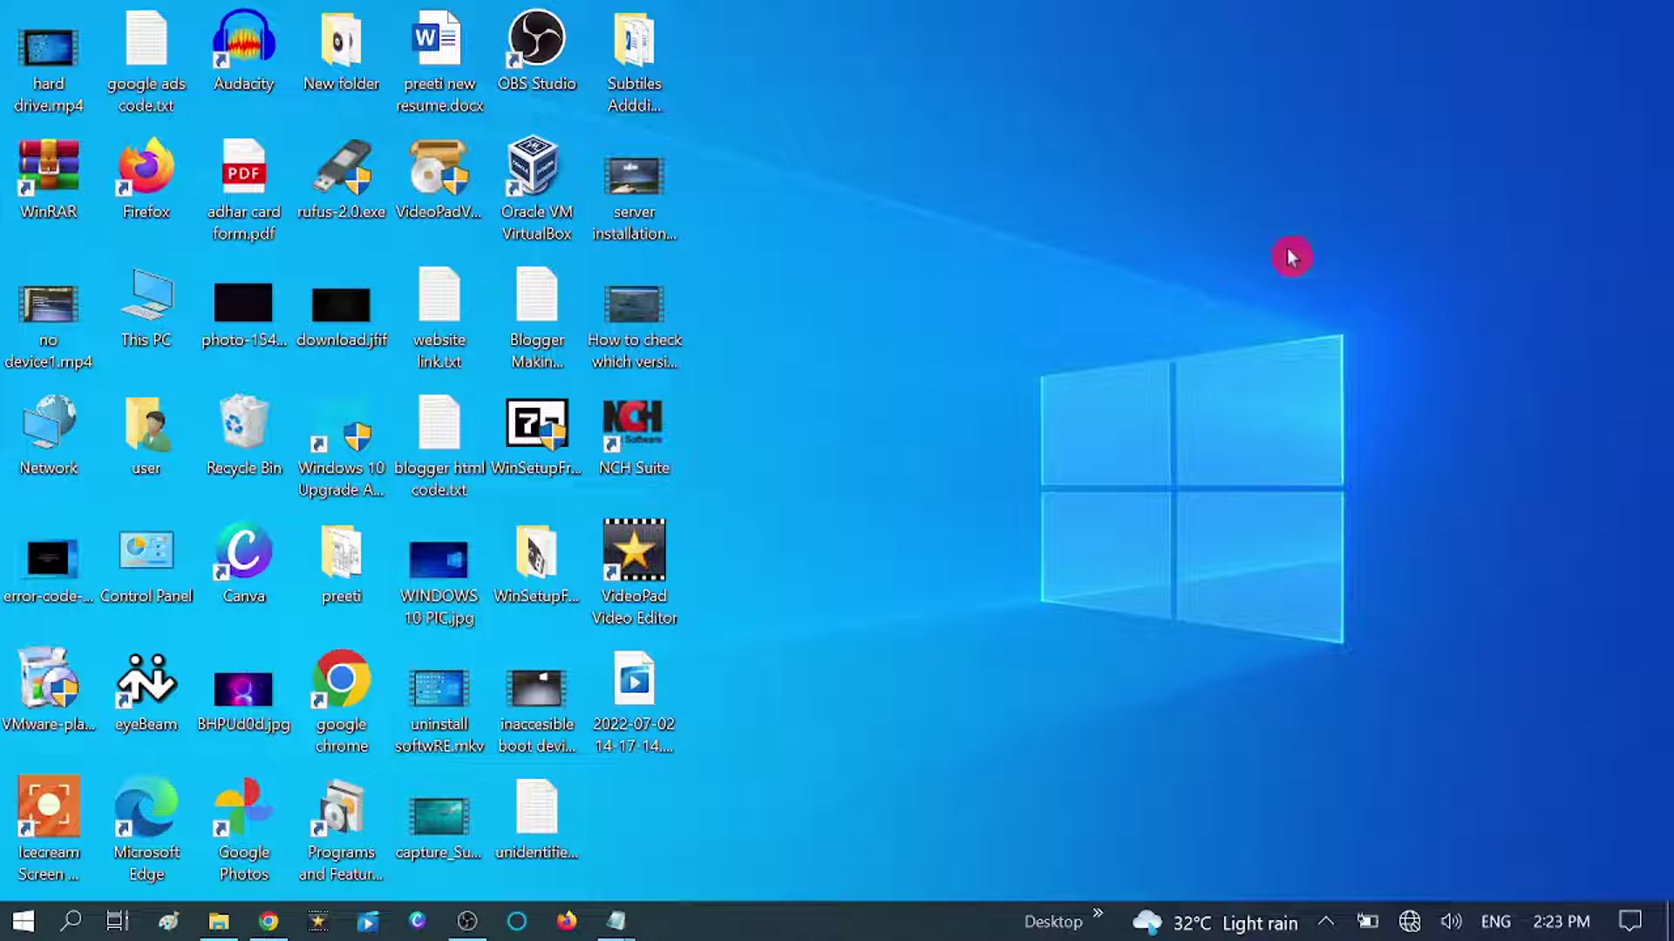
Open Device Manager via Win+X and select the Intel Dual Band Wireless-AC 3168 under Network adapters
right_click(24, 924)
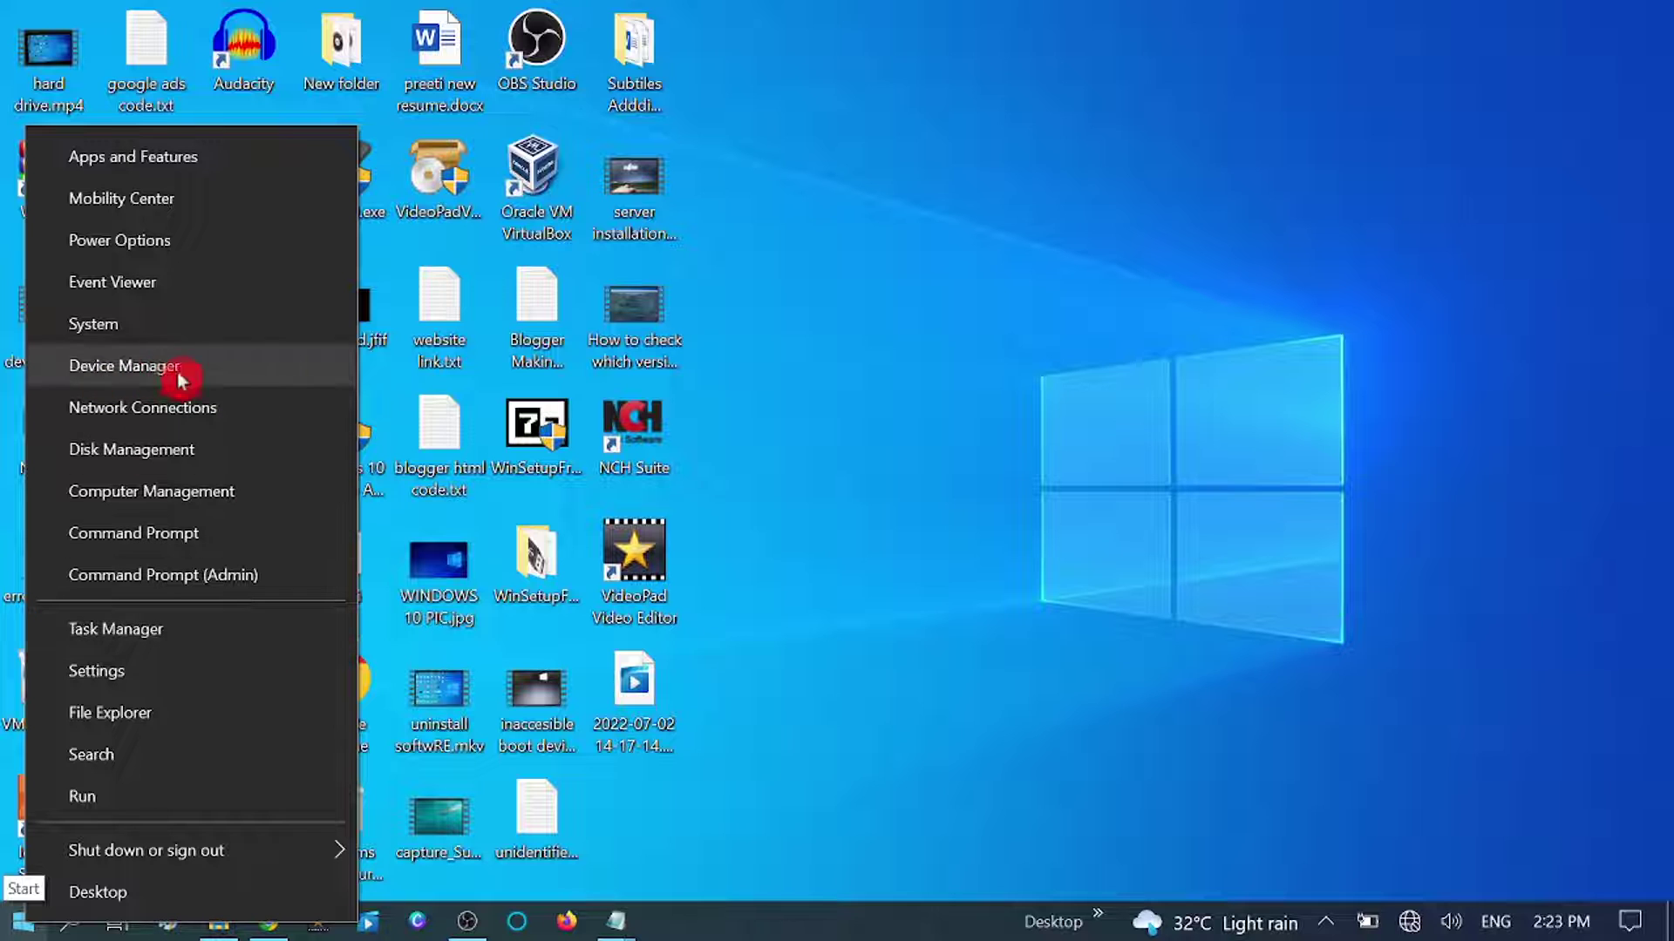
left_click(127, 366)
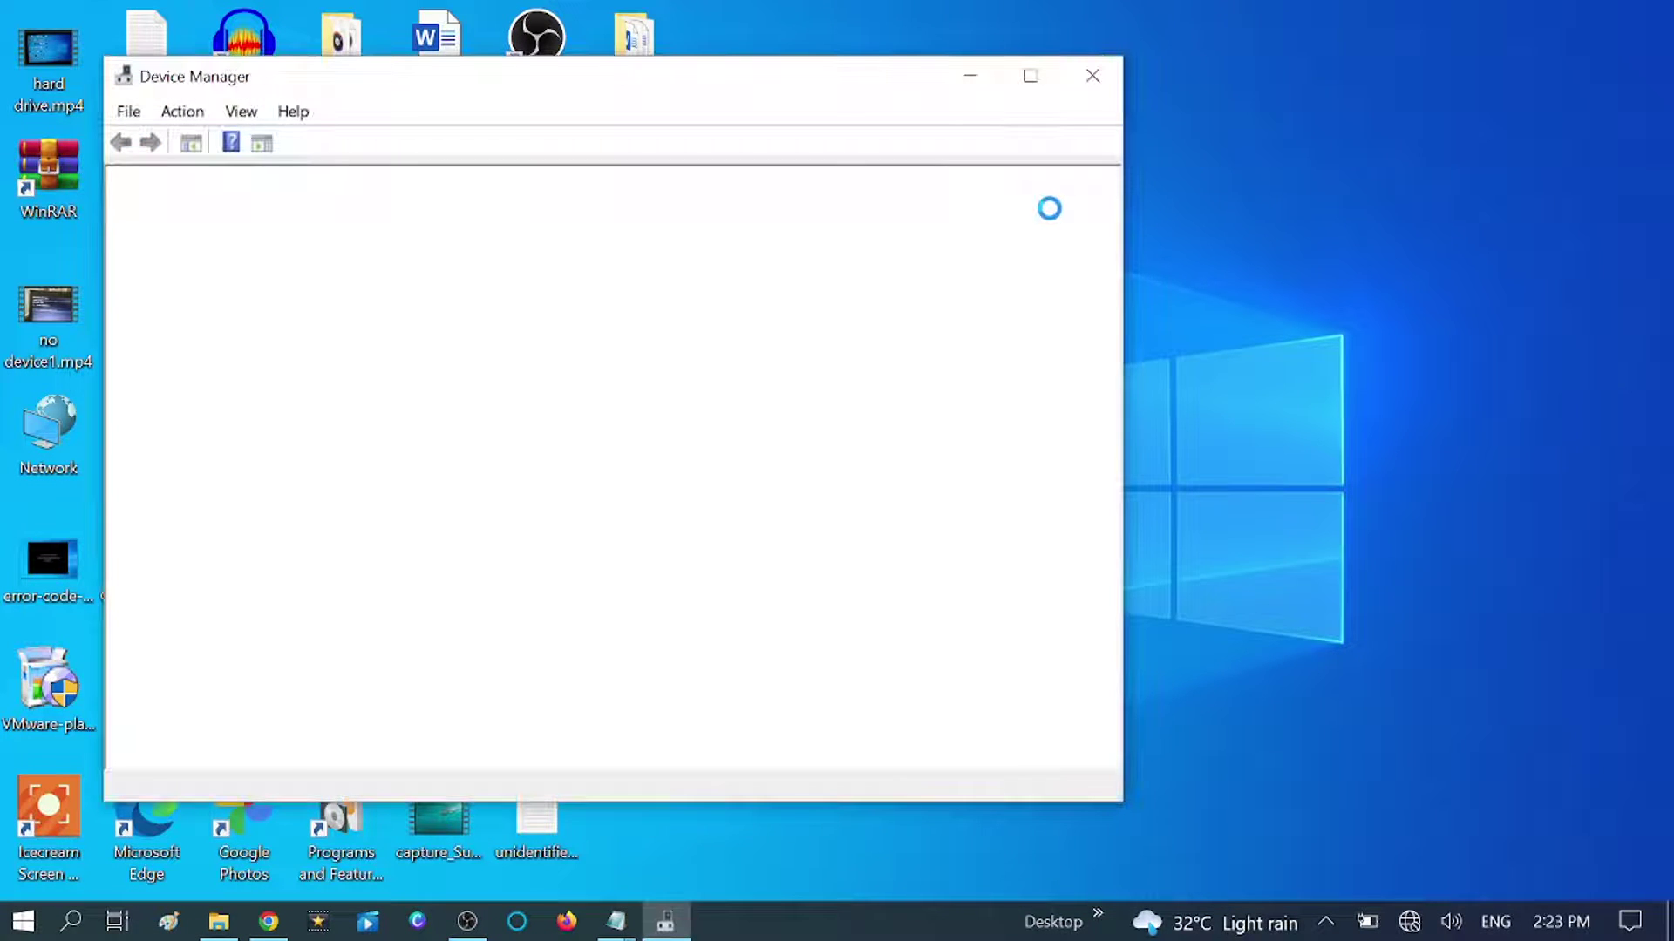
left_click_drag(711, 87, 1023, 65)
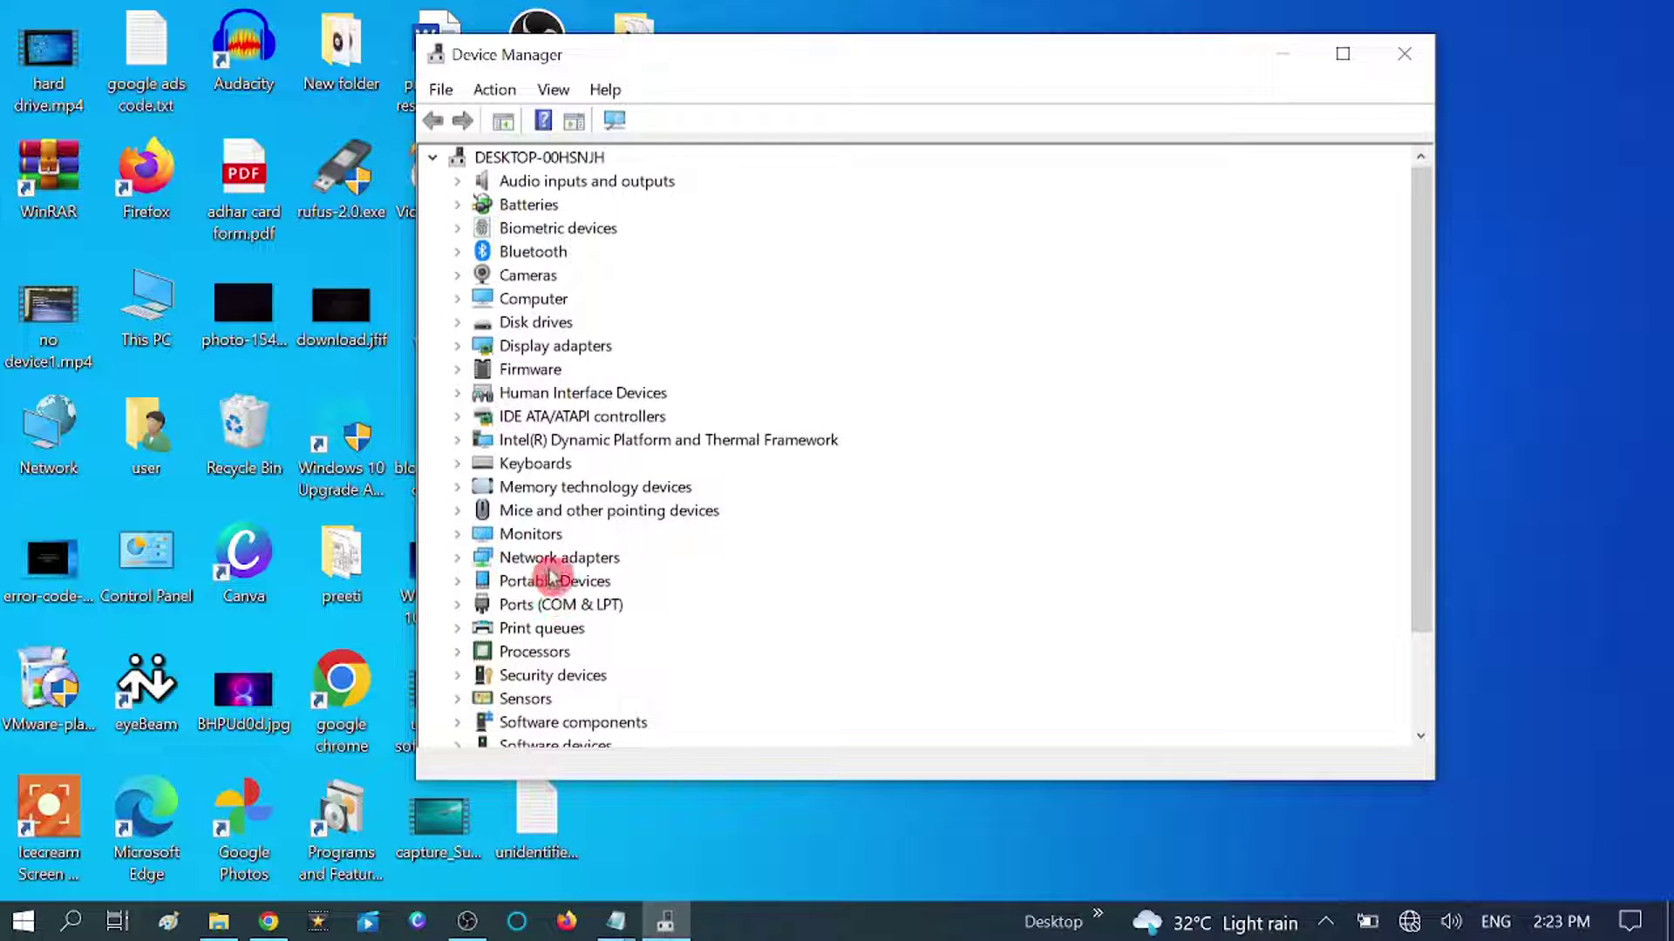
left_click(459, 562)
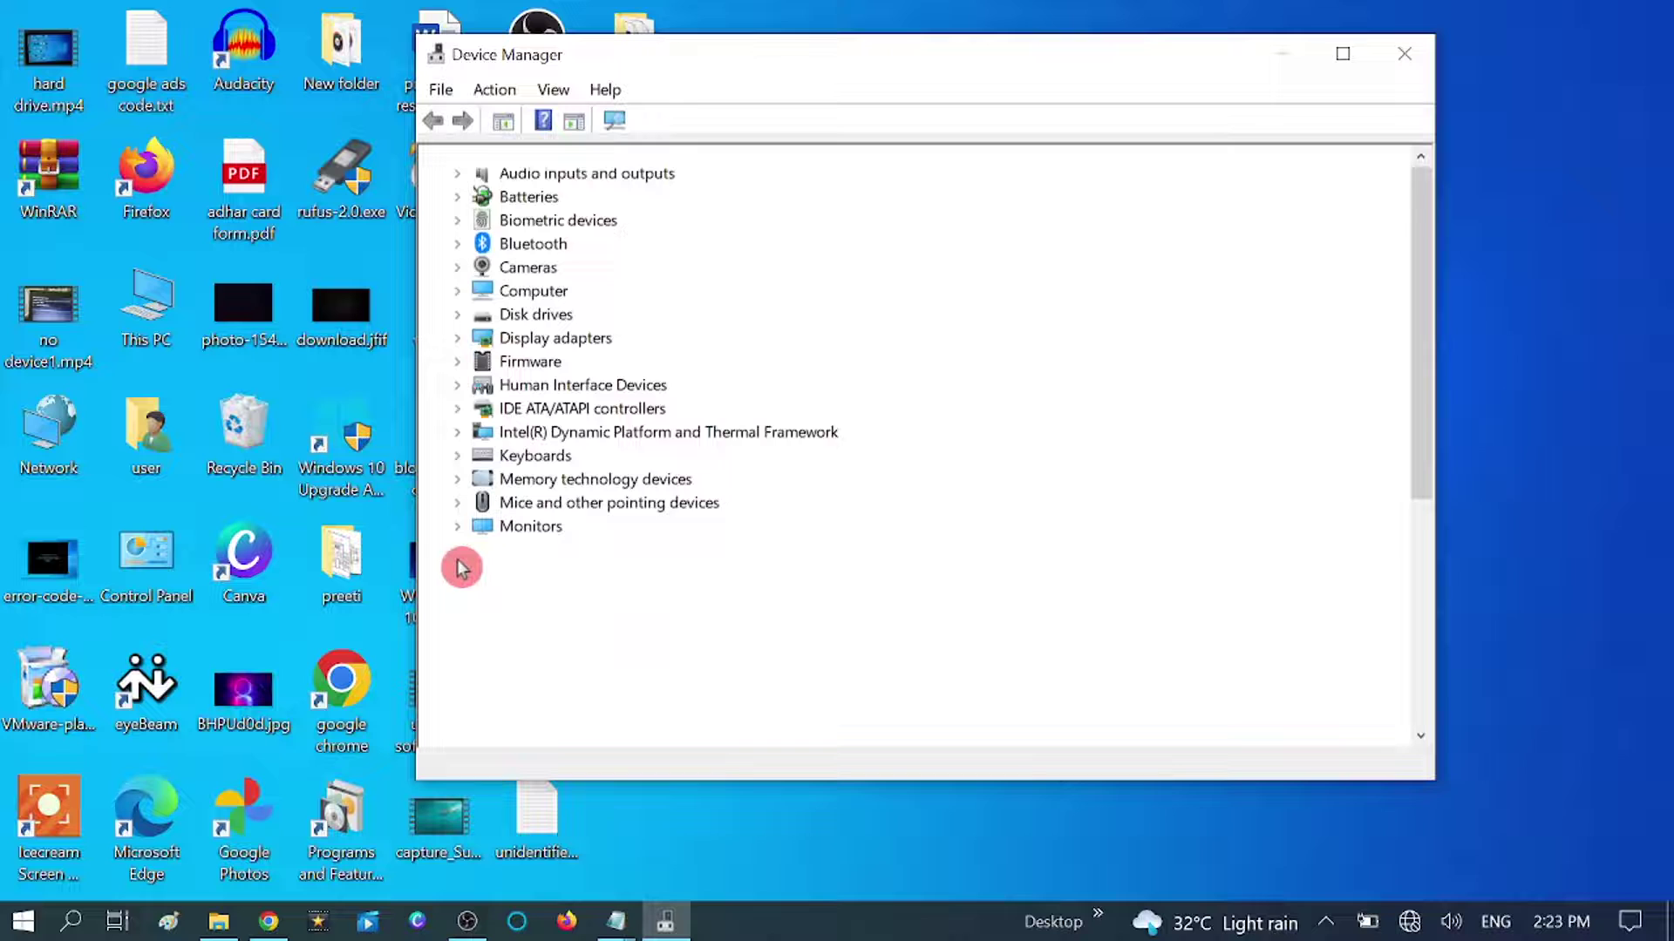
left_click(645, 514)
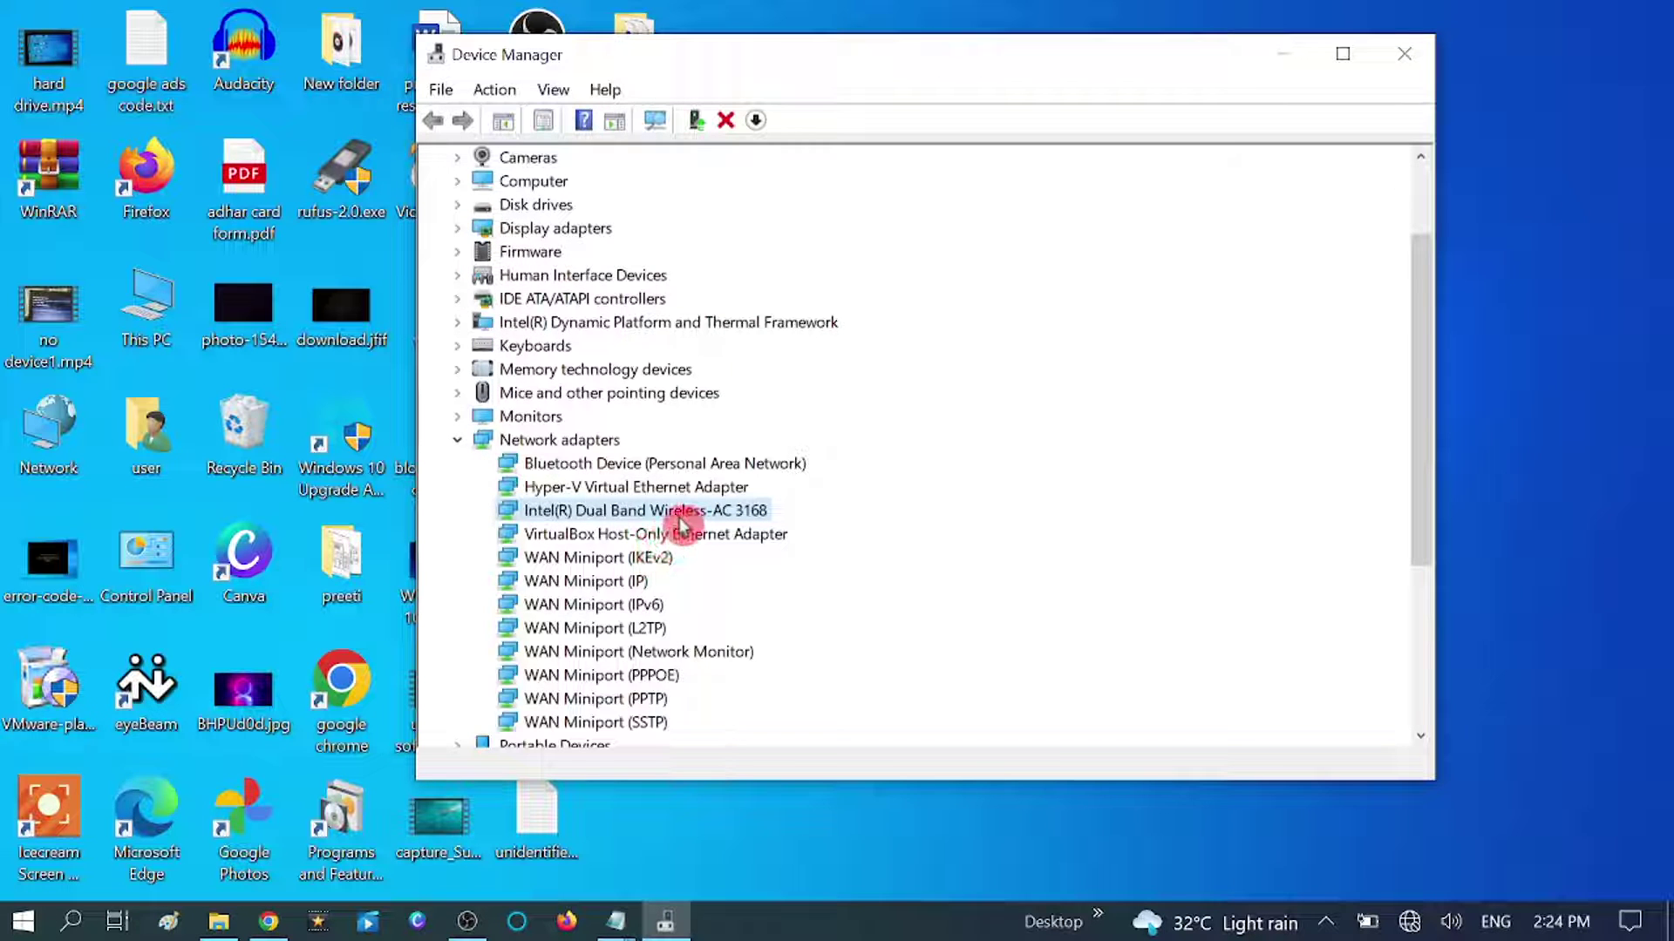
Update its driver by picking the Intel-provided driver from the compatible drivers list
right_click(624, 518)
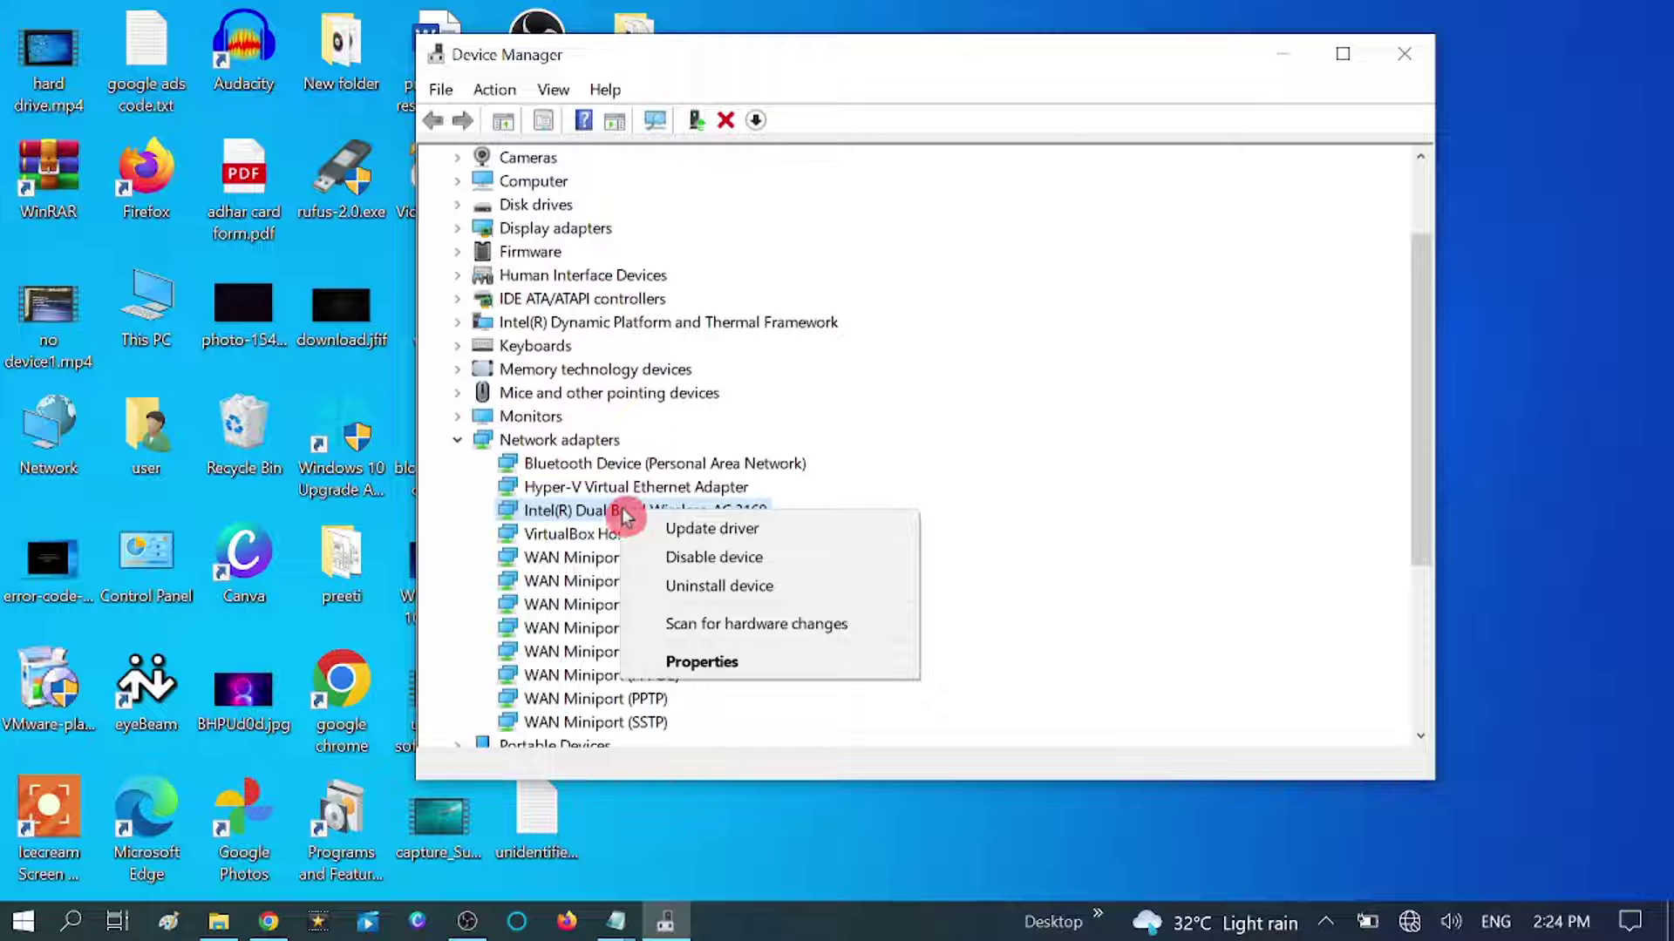
left_click(741, 532)
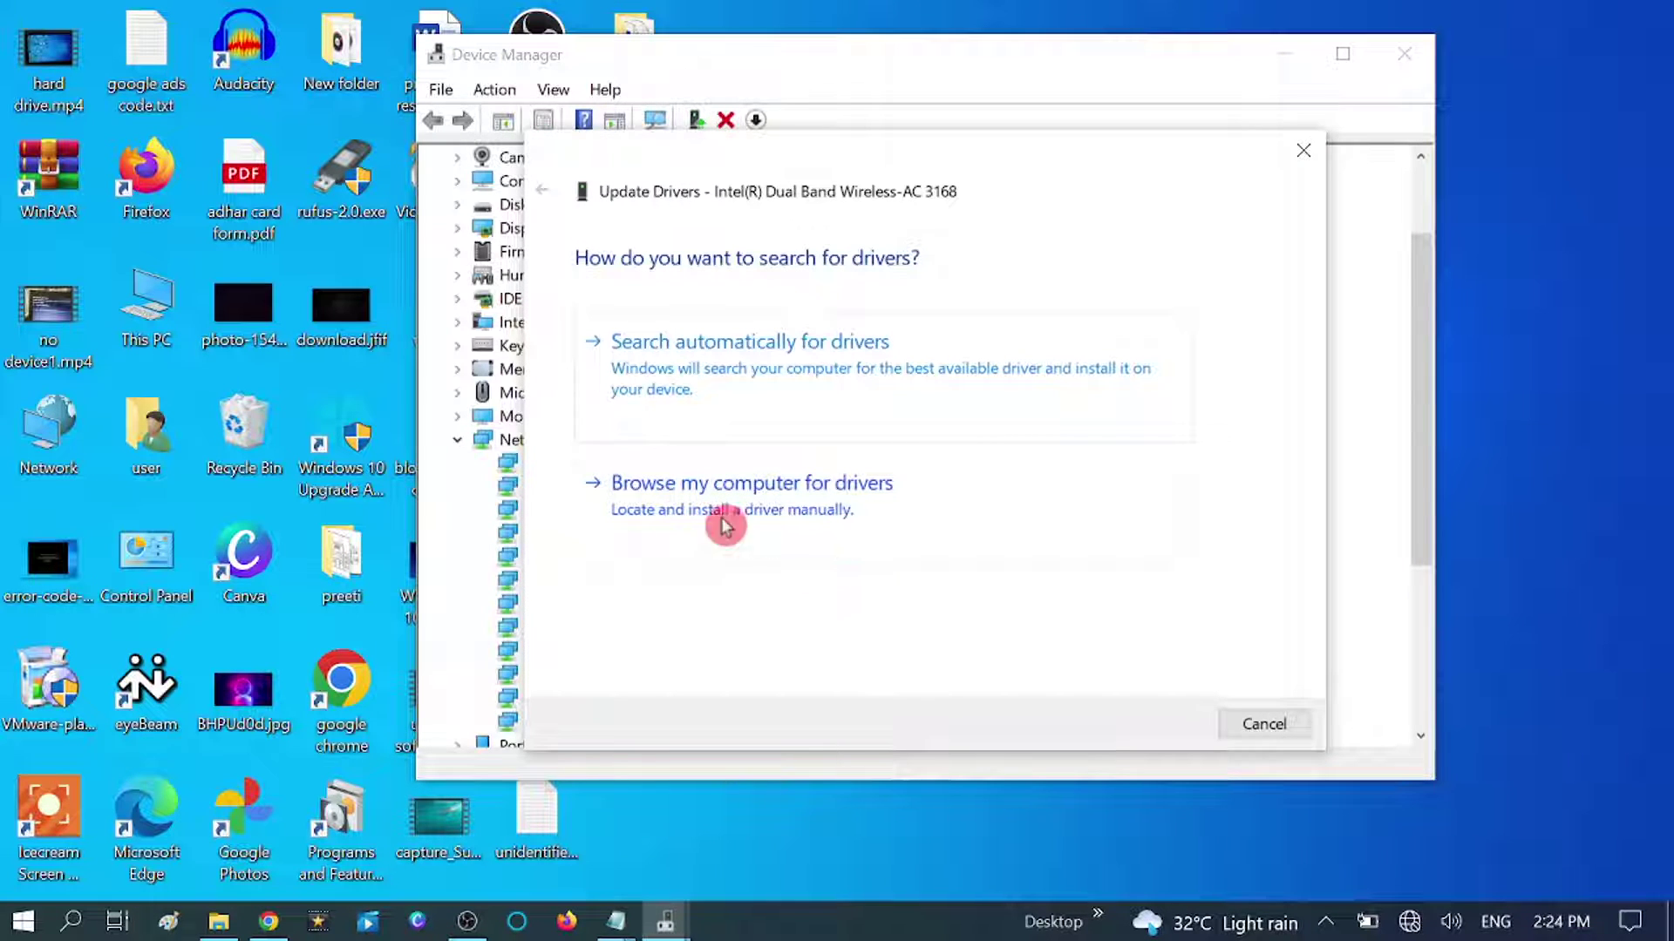
left_click(870, 520)
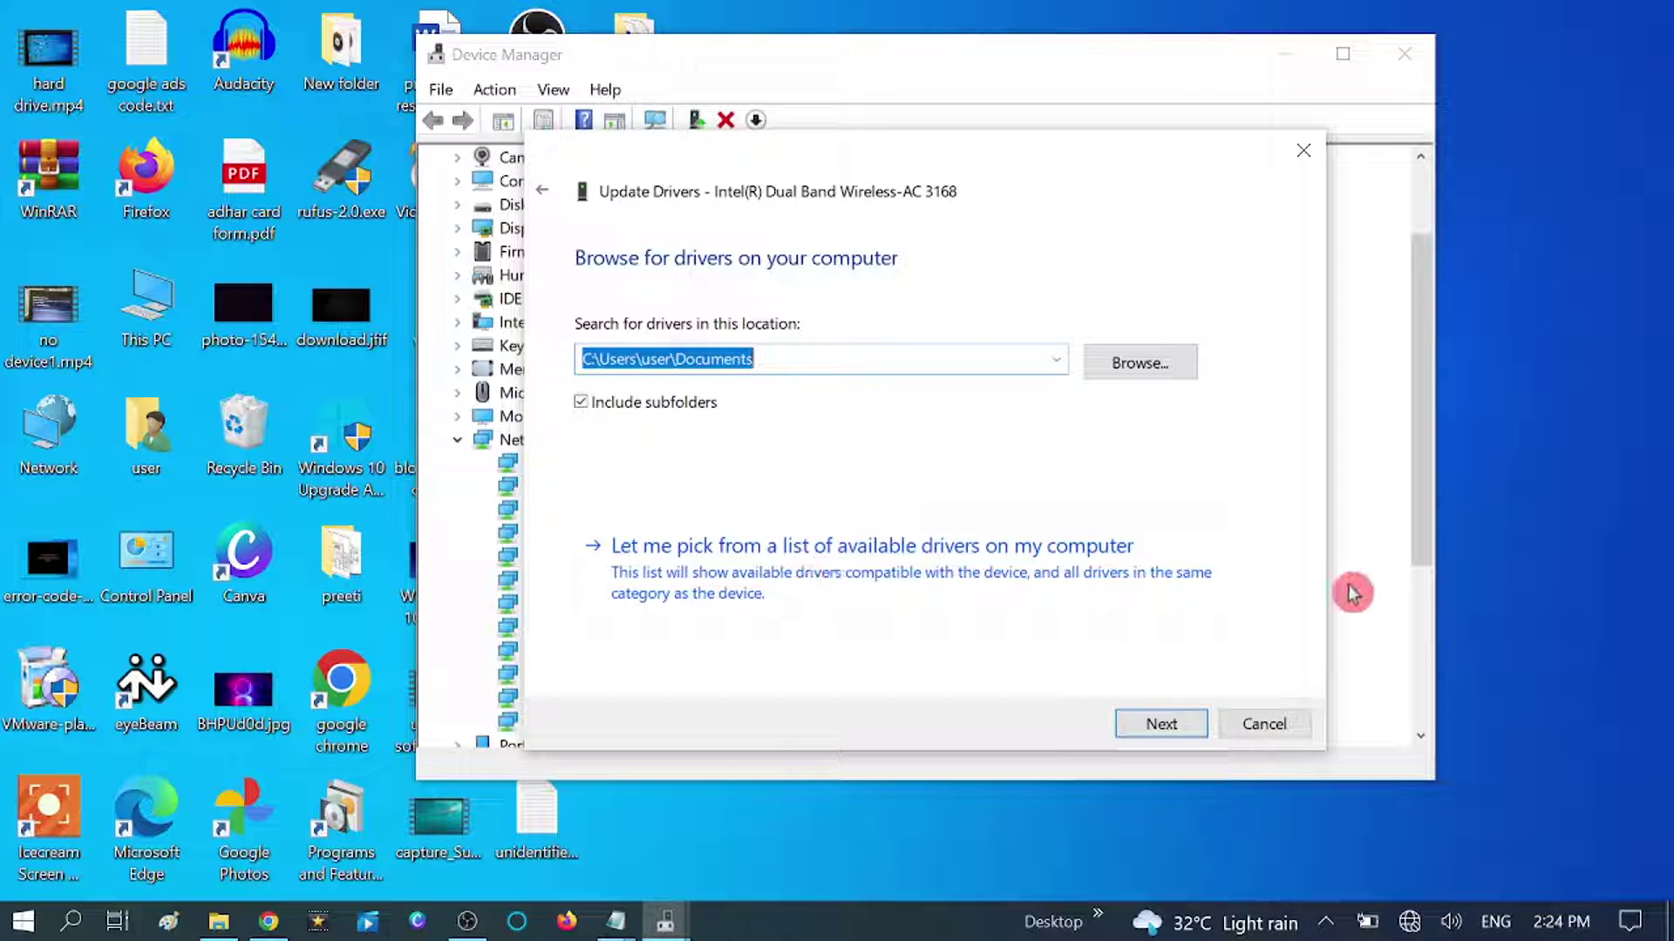
left_click(960, 572)
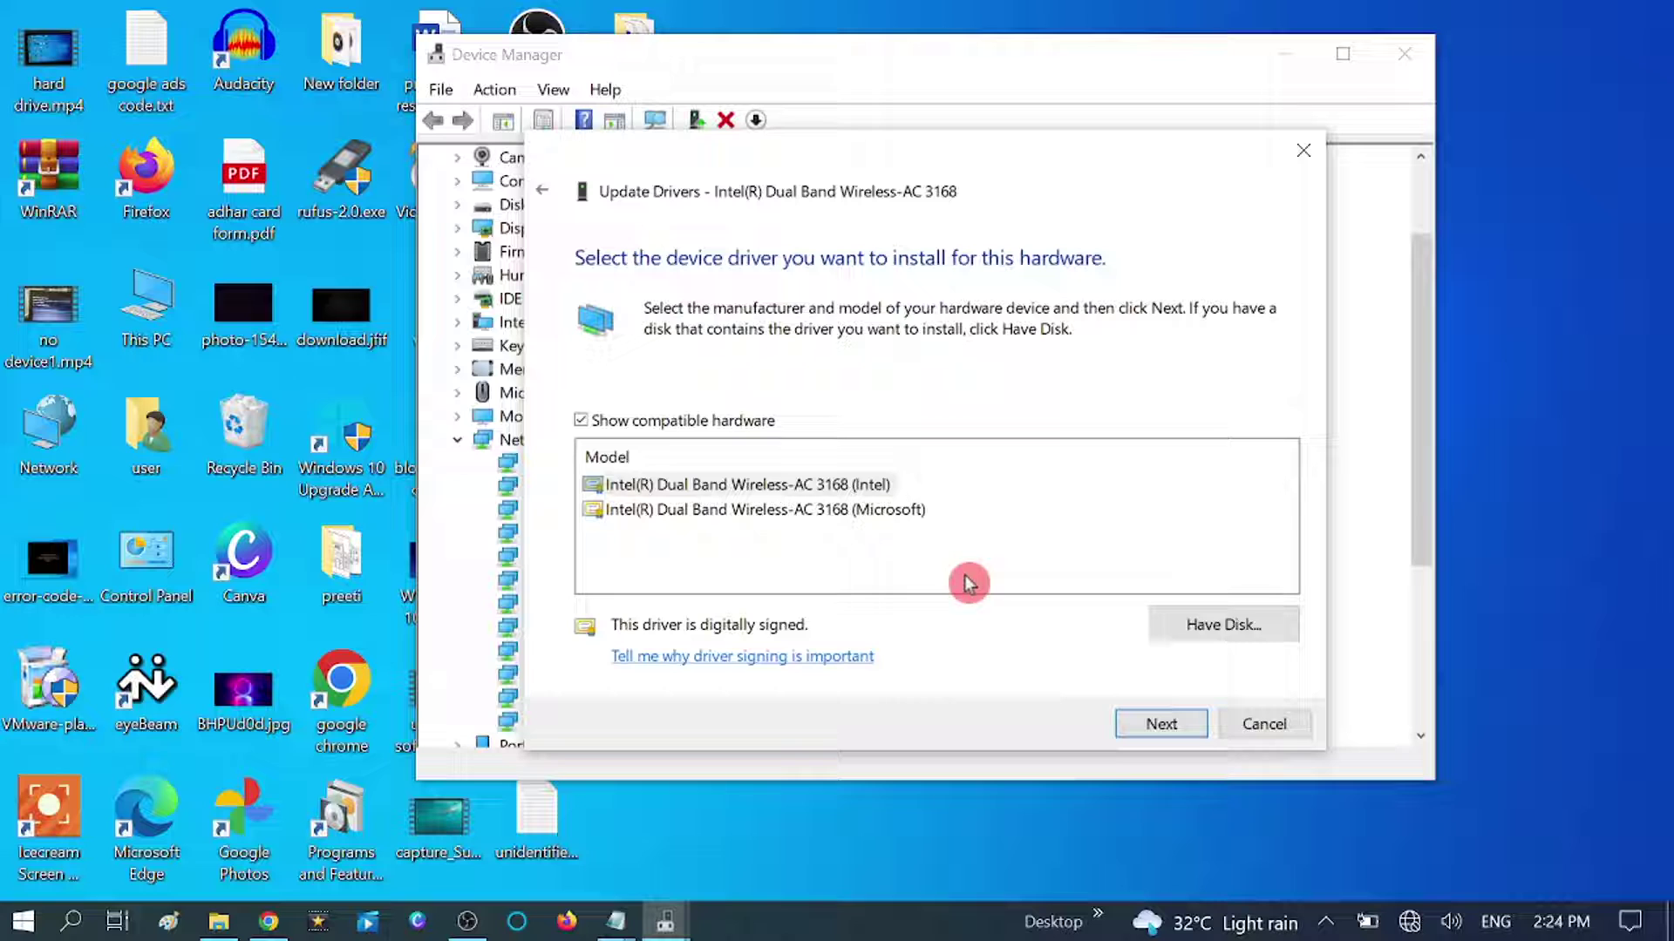
left_click(763, 486)
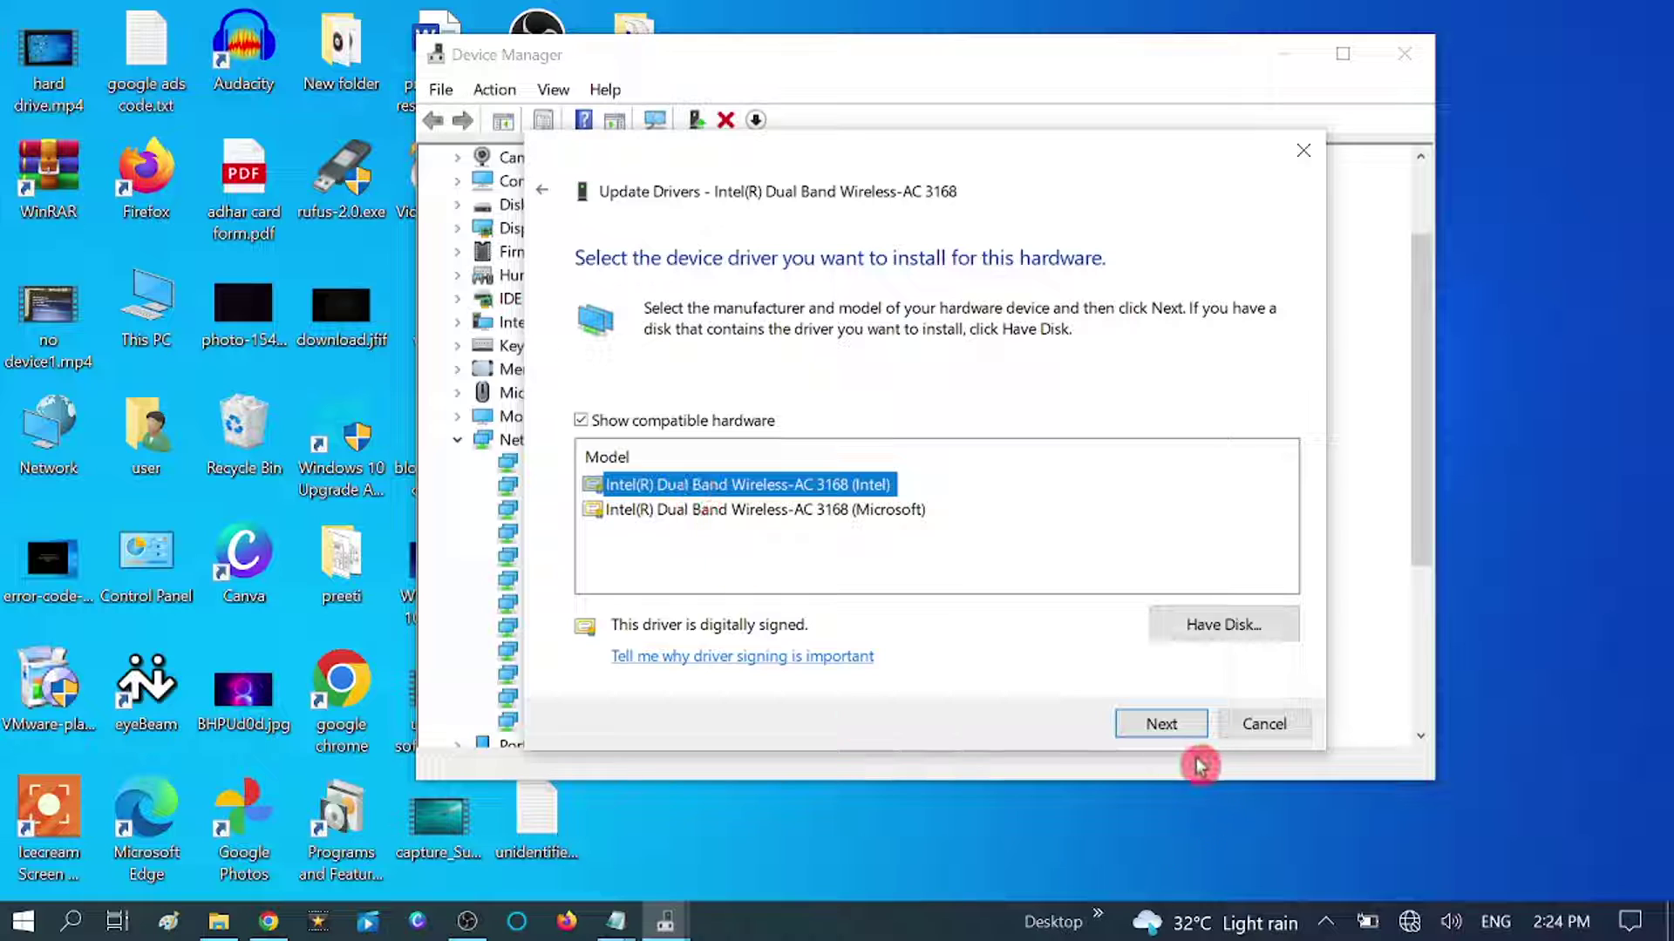
left_click(1163, 726)
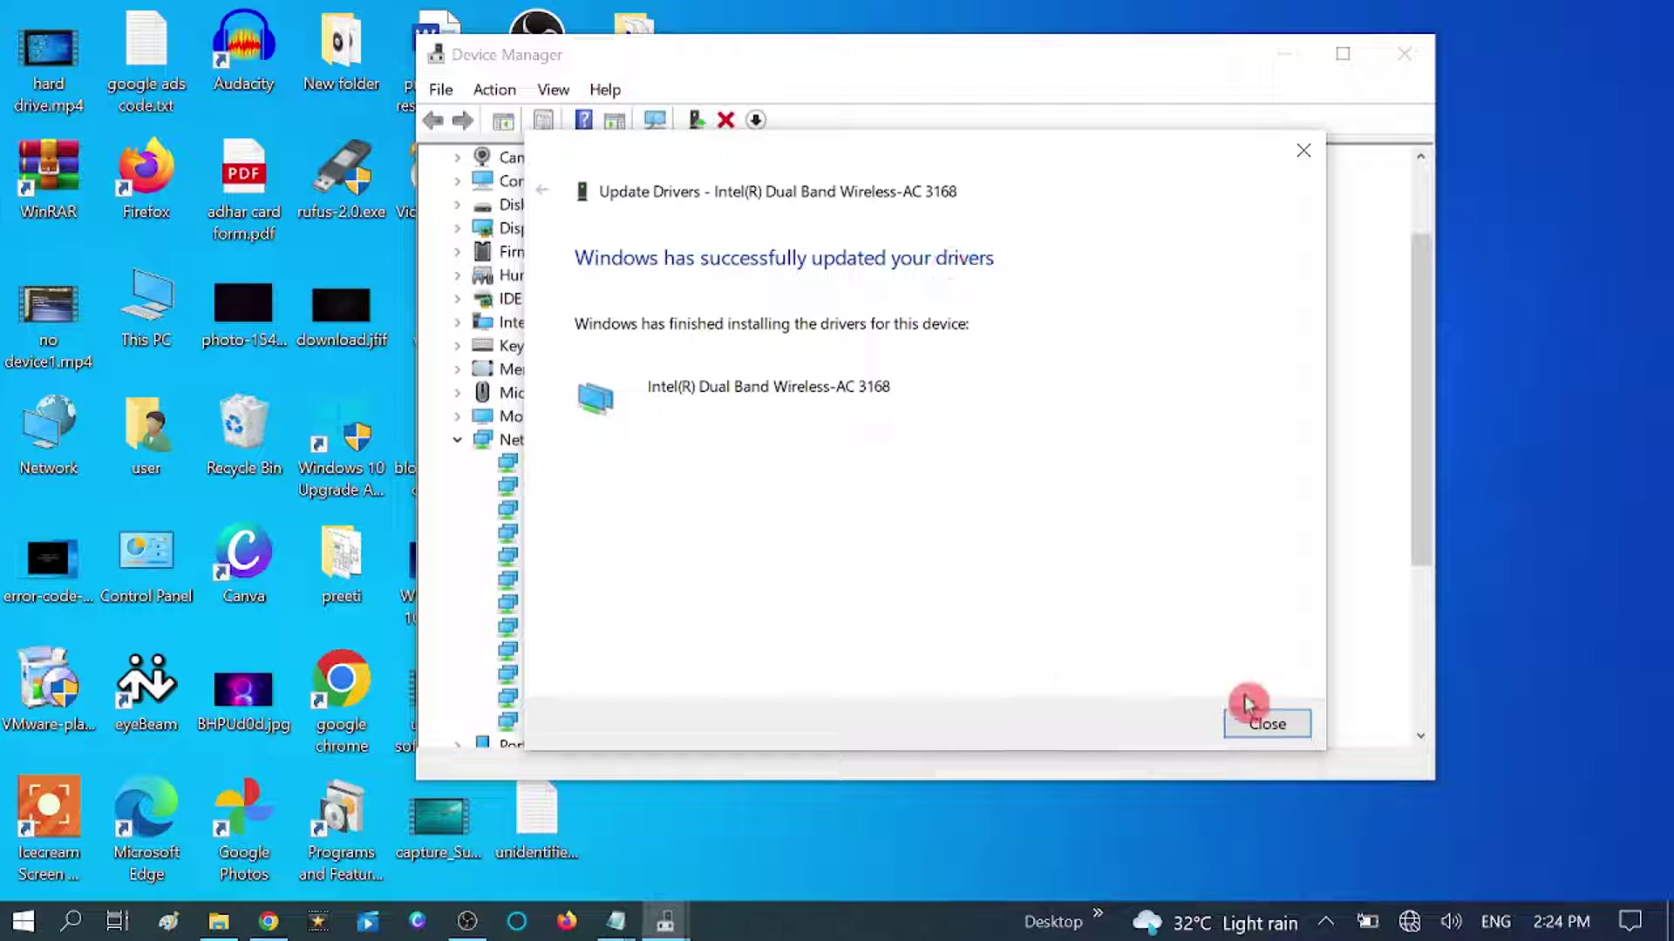
left_click(1262, 725)
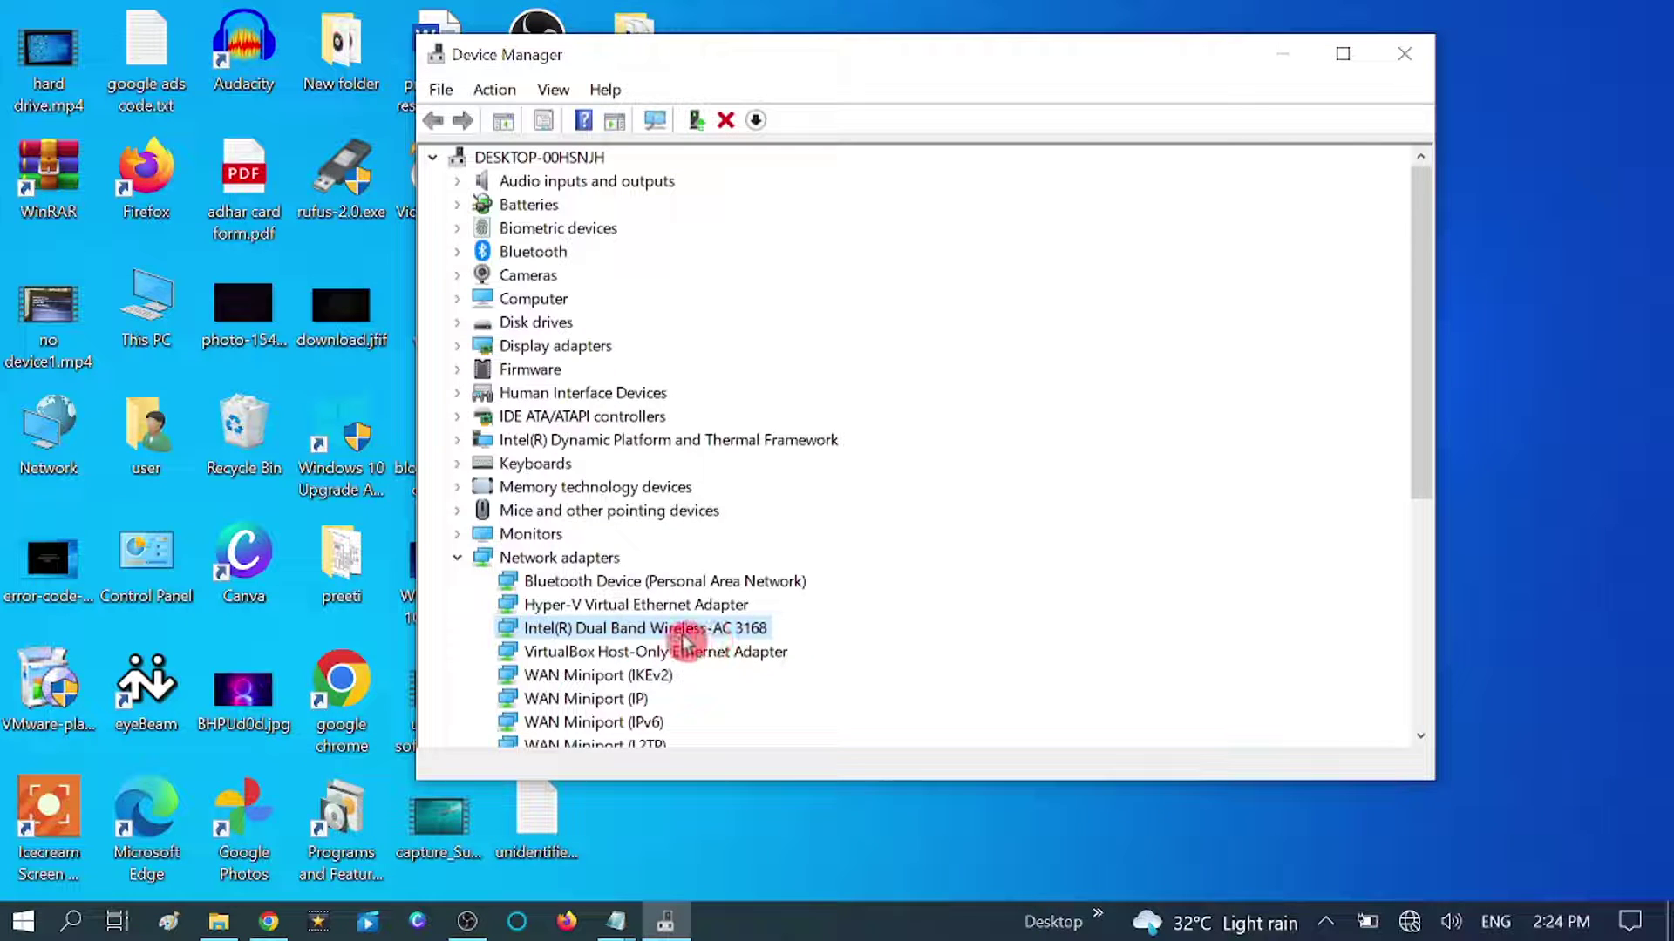
Cancel uninstalling the Intel wireless adapter and collapse Network adapters
right_click(662, 640)
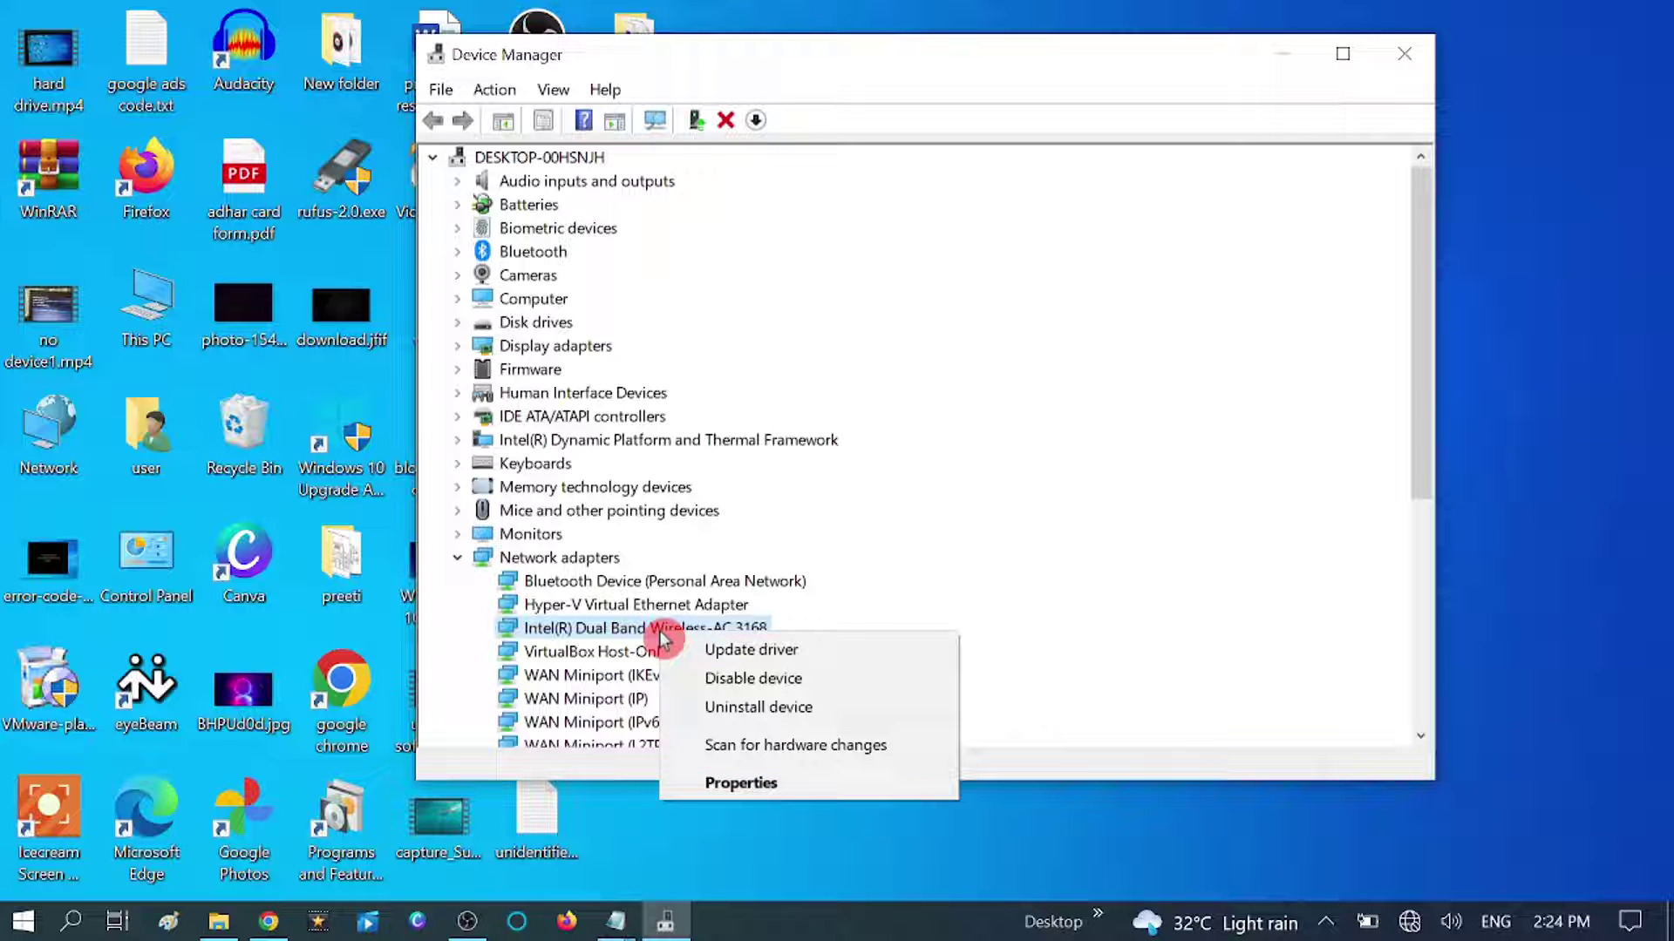
left_click(775, 708)
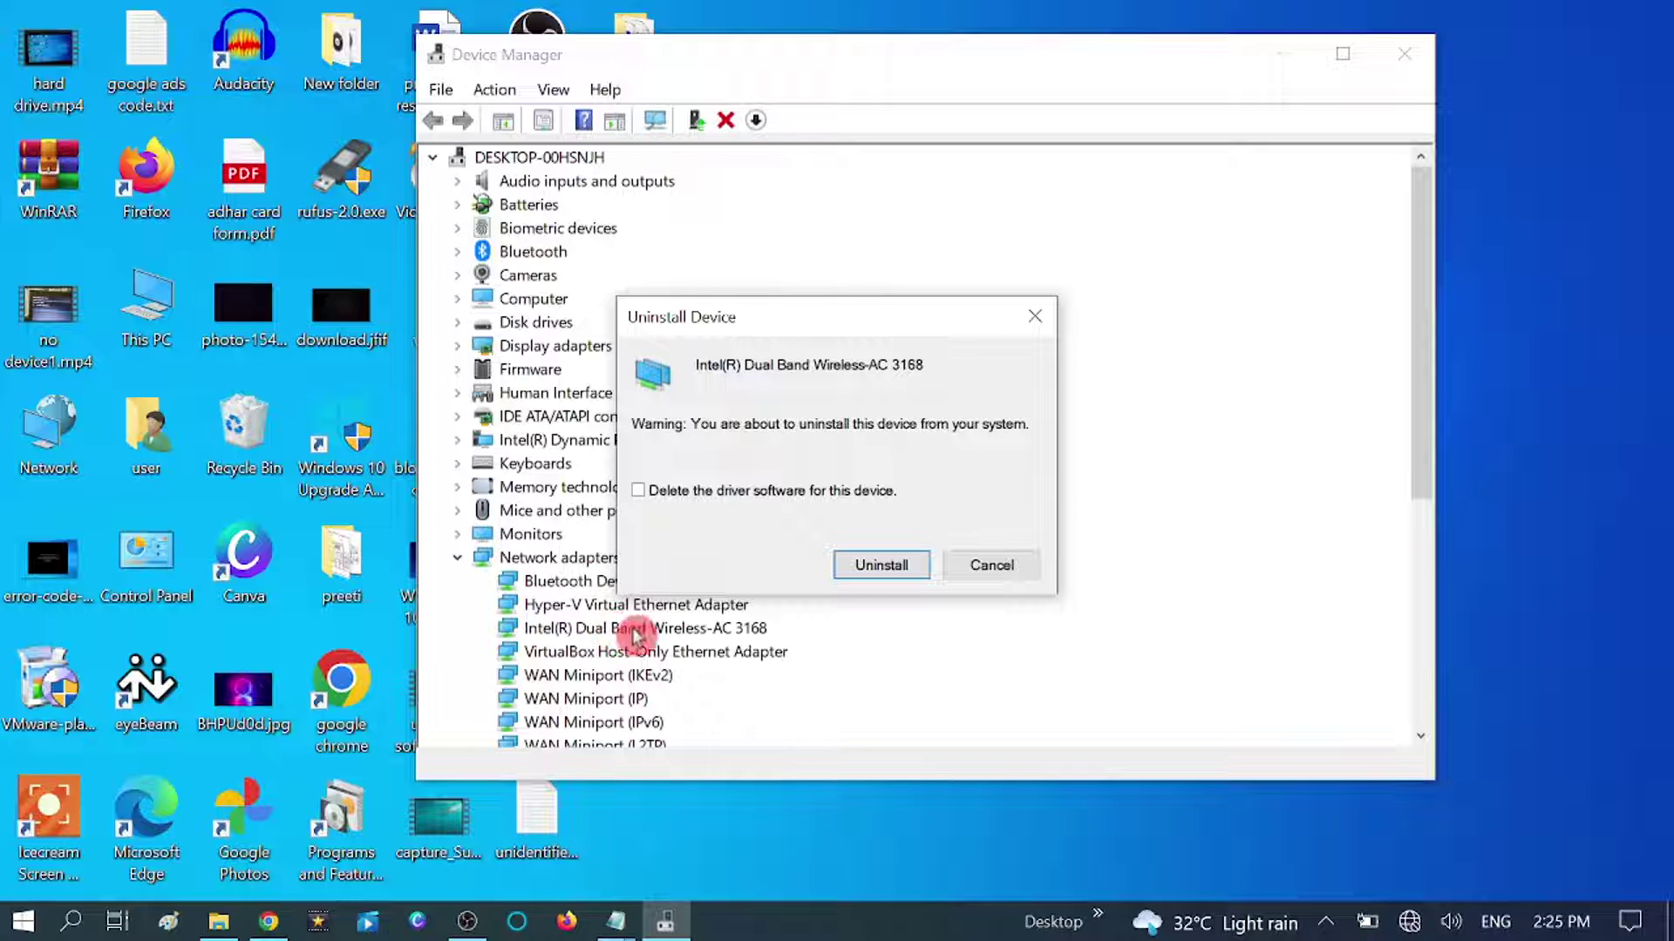
left_click(994, 567)
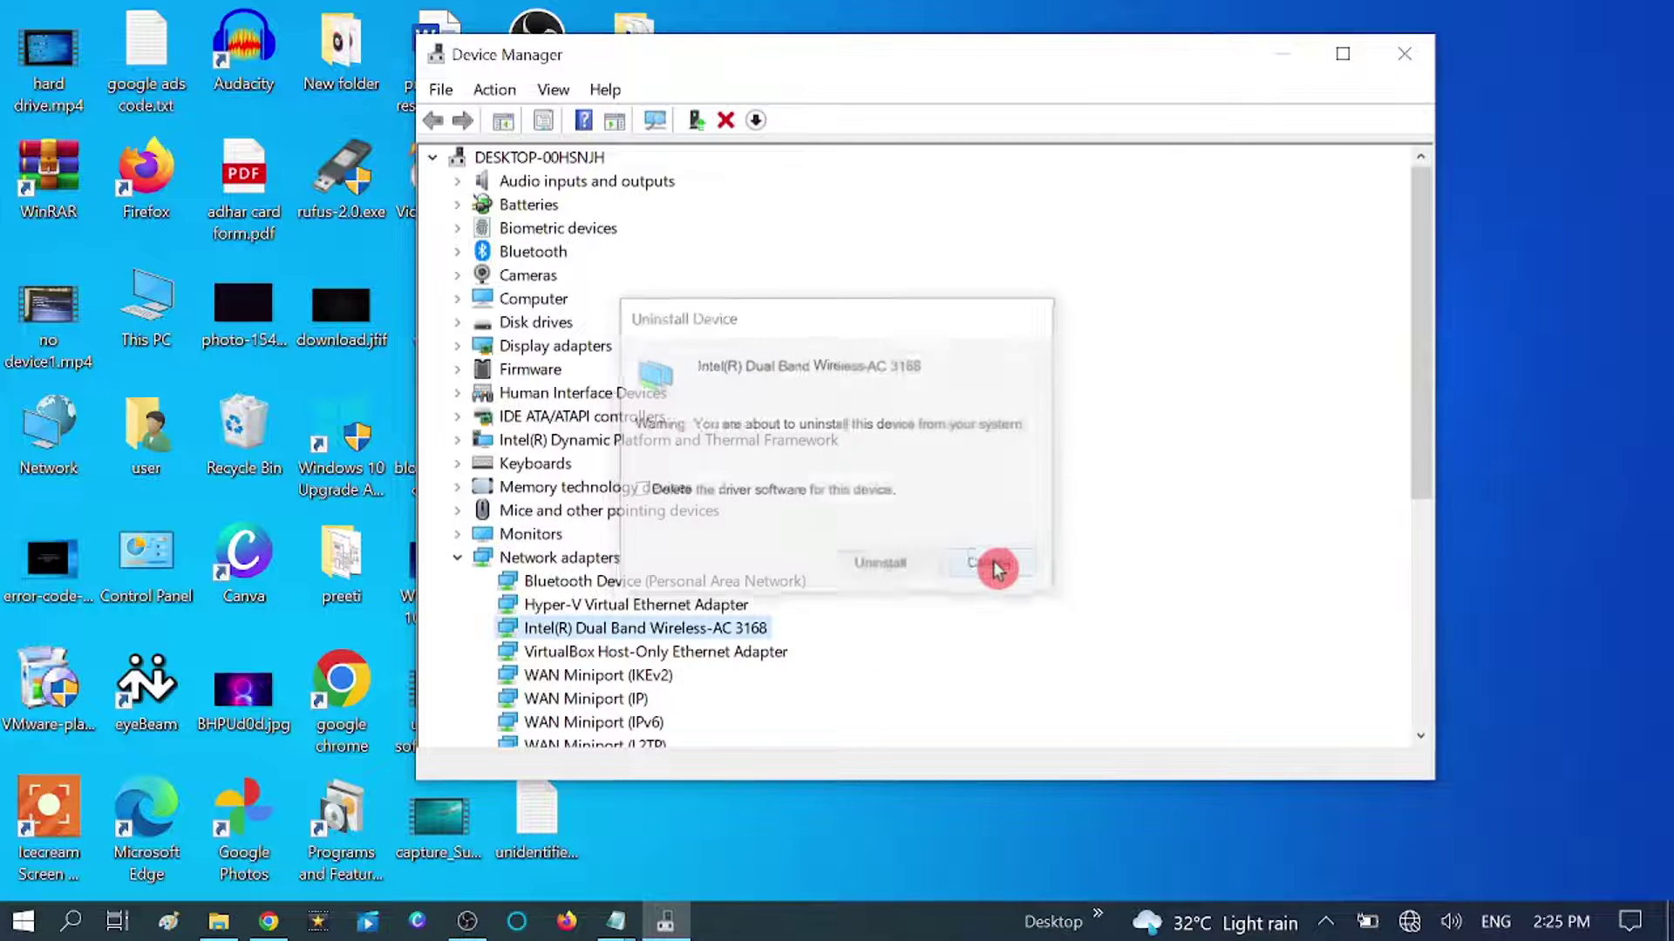
left_click(457, 558)
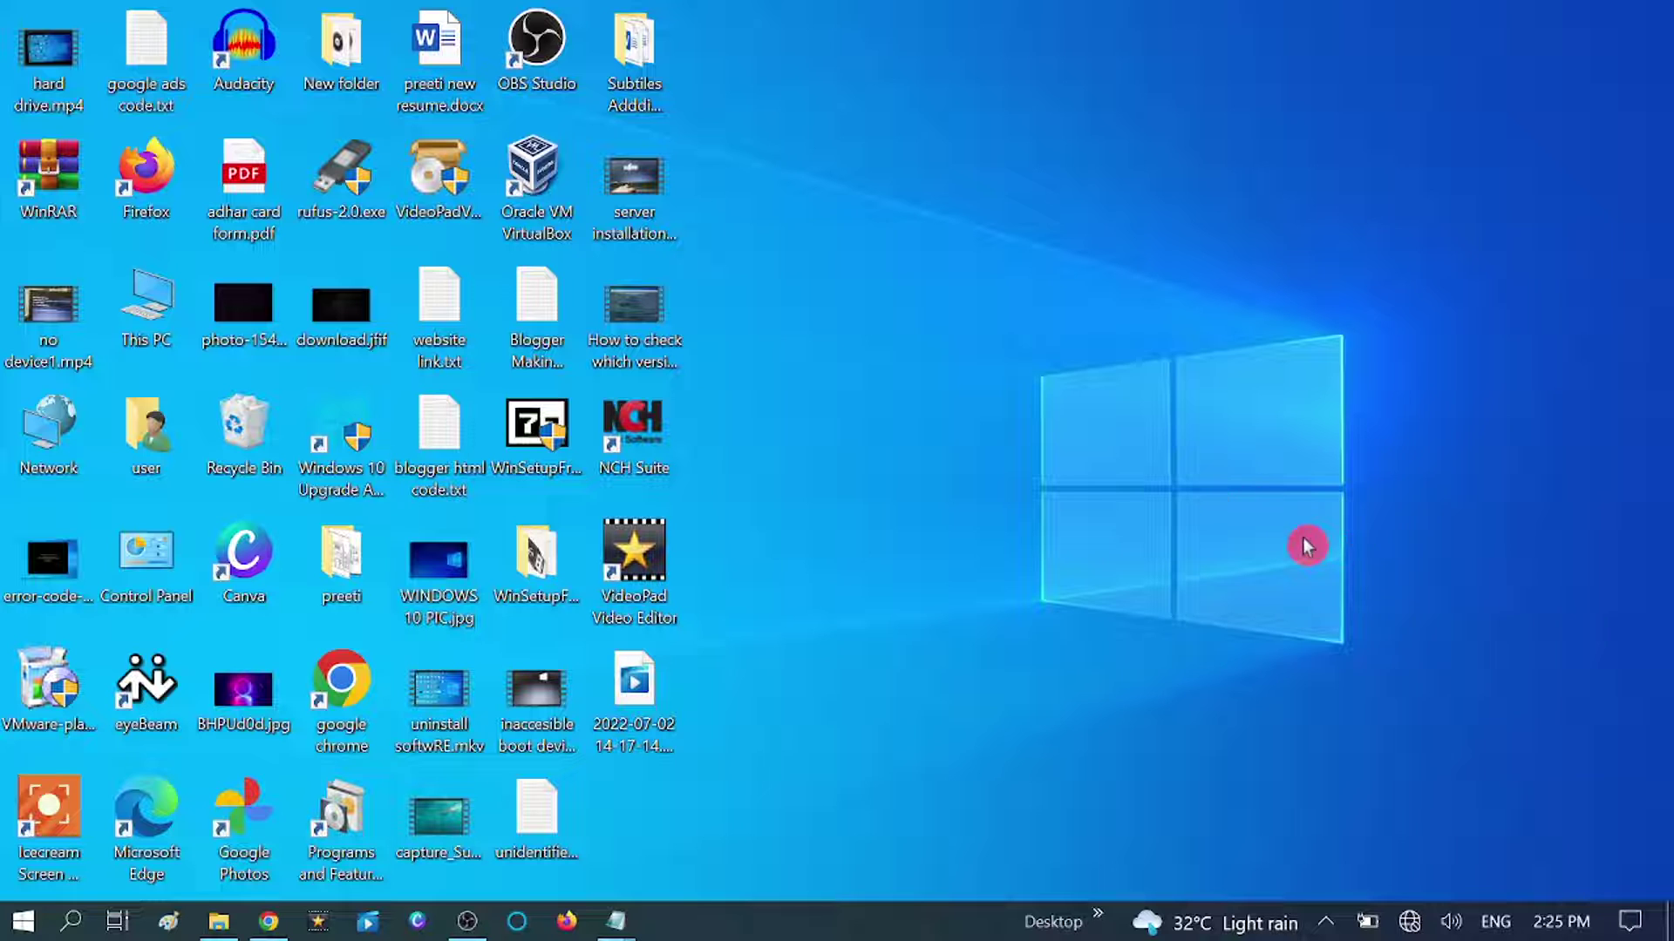
Go to Network reset in Network & Internet settings, choose Reset now, then answer No
left_click(37, 922)
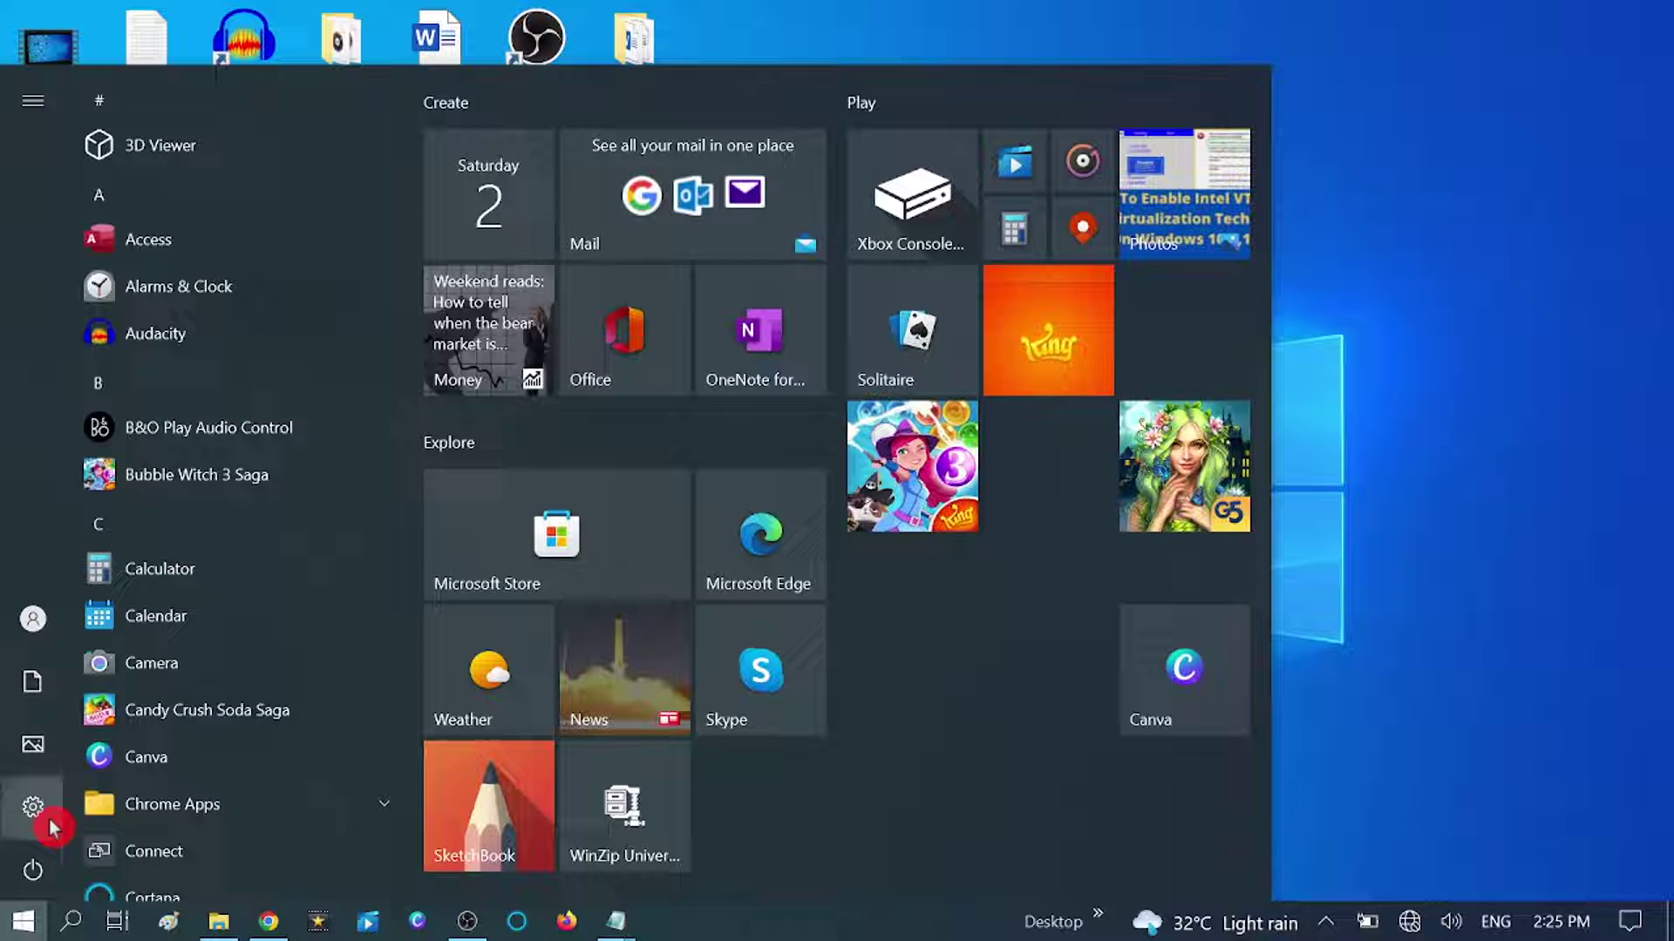
left_click(39, 813)
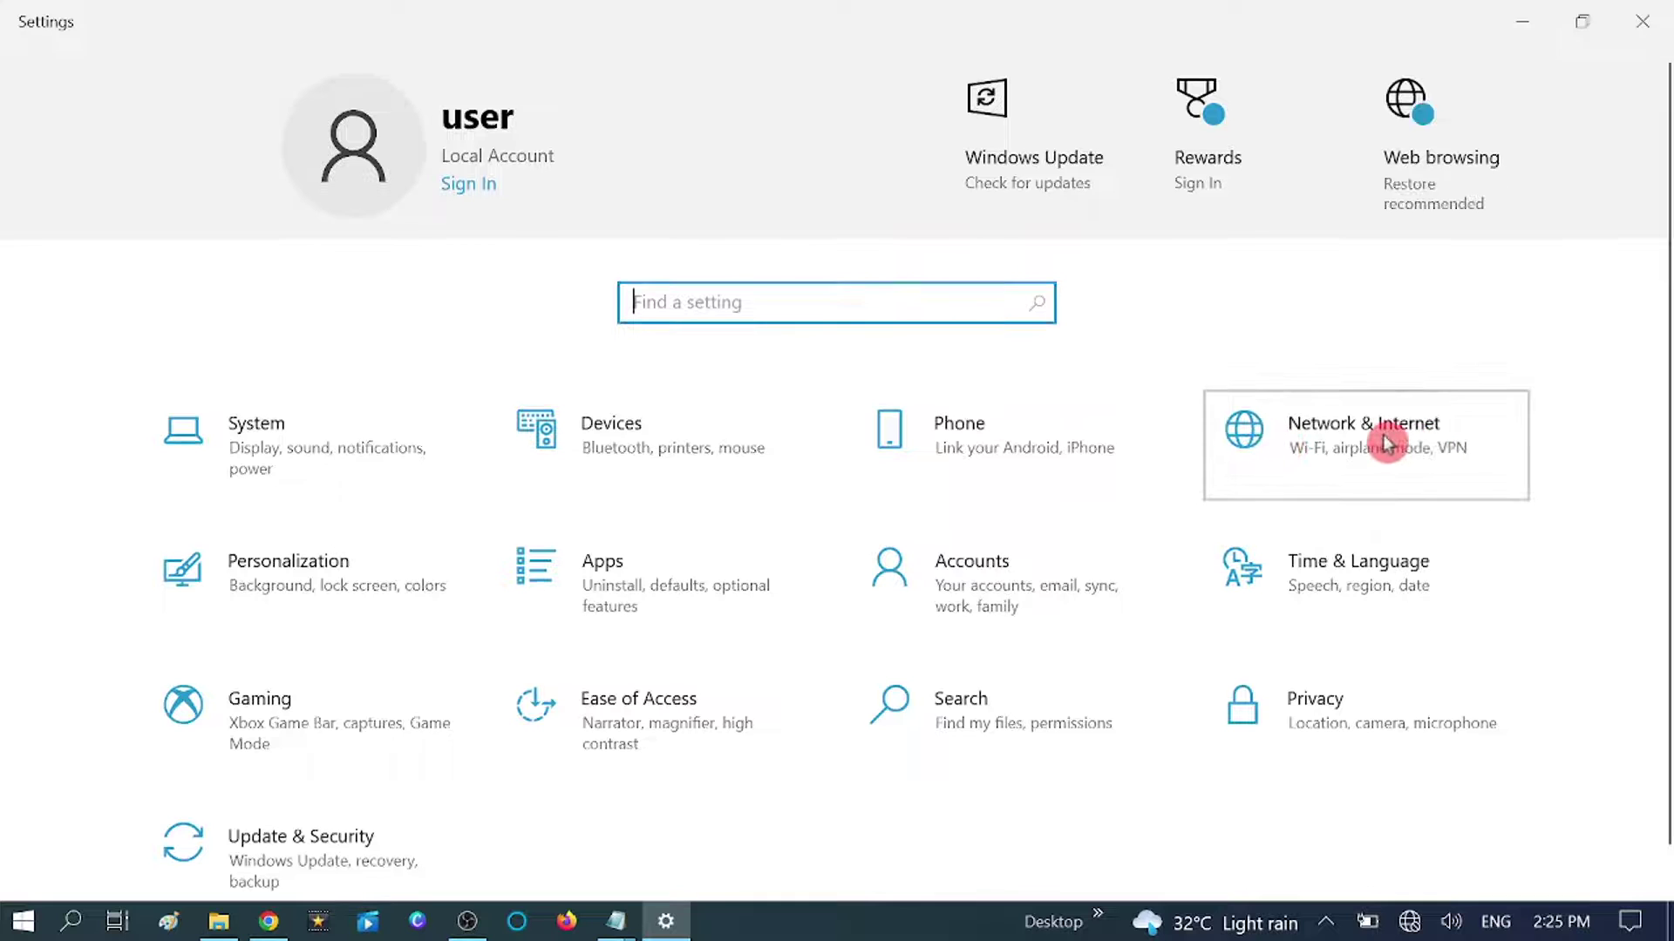
left_click(1388, 442)
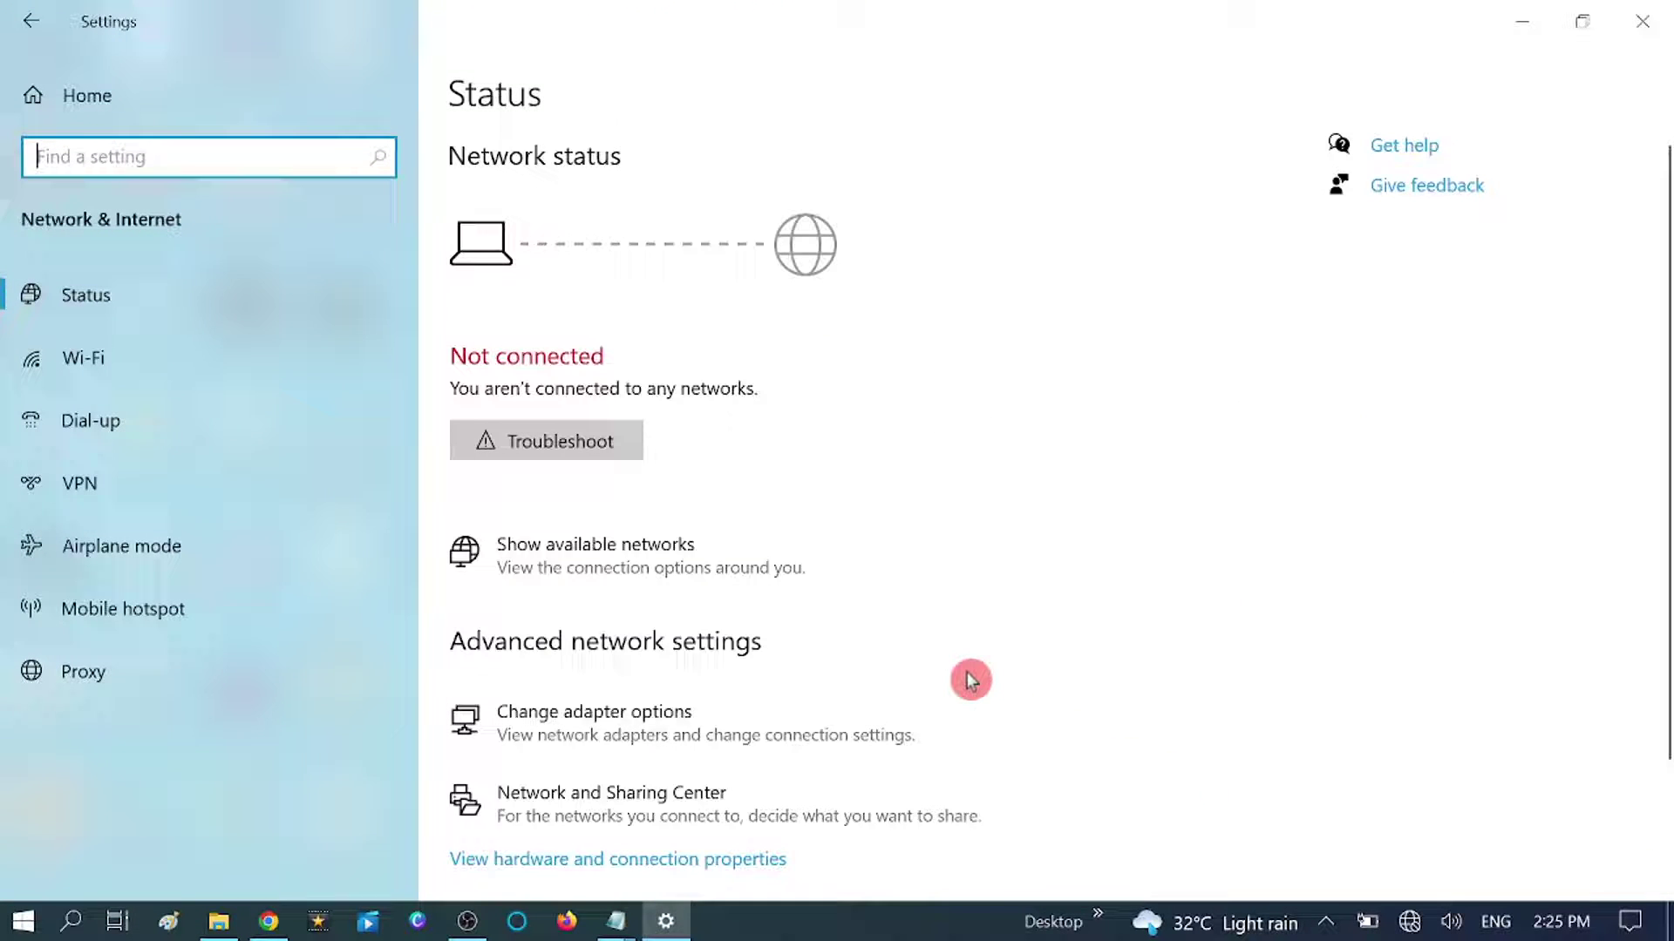
scroll(968, 675, "down", 2)
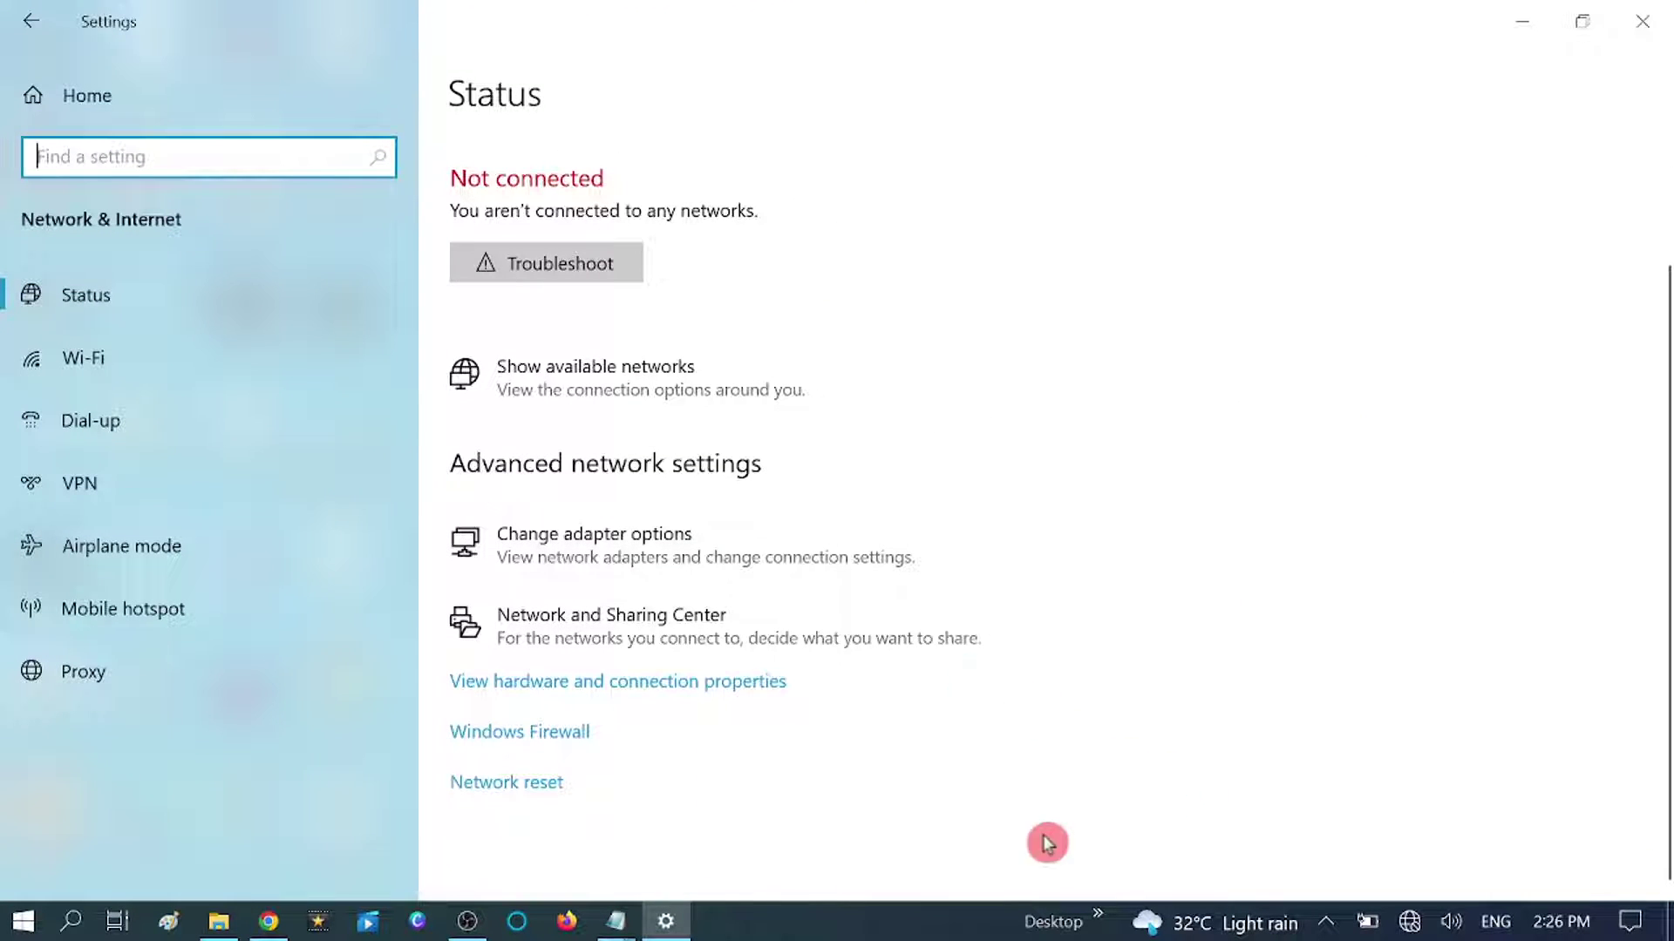
left_click(494, 793)
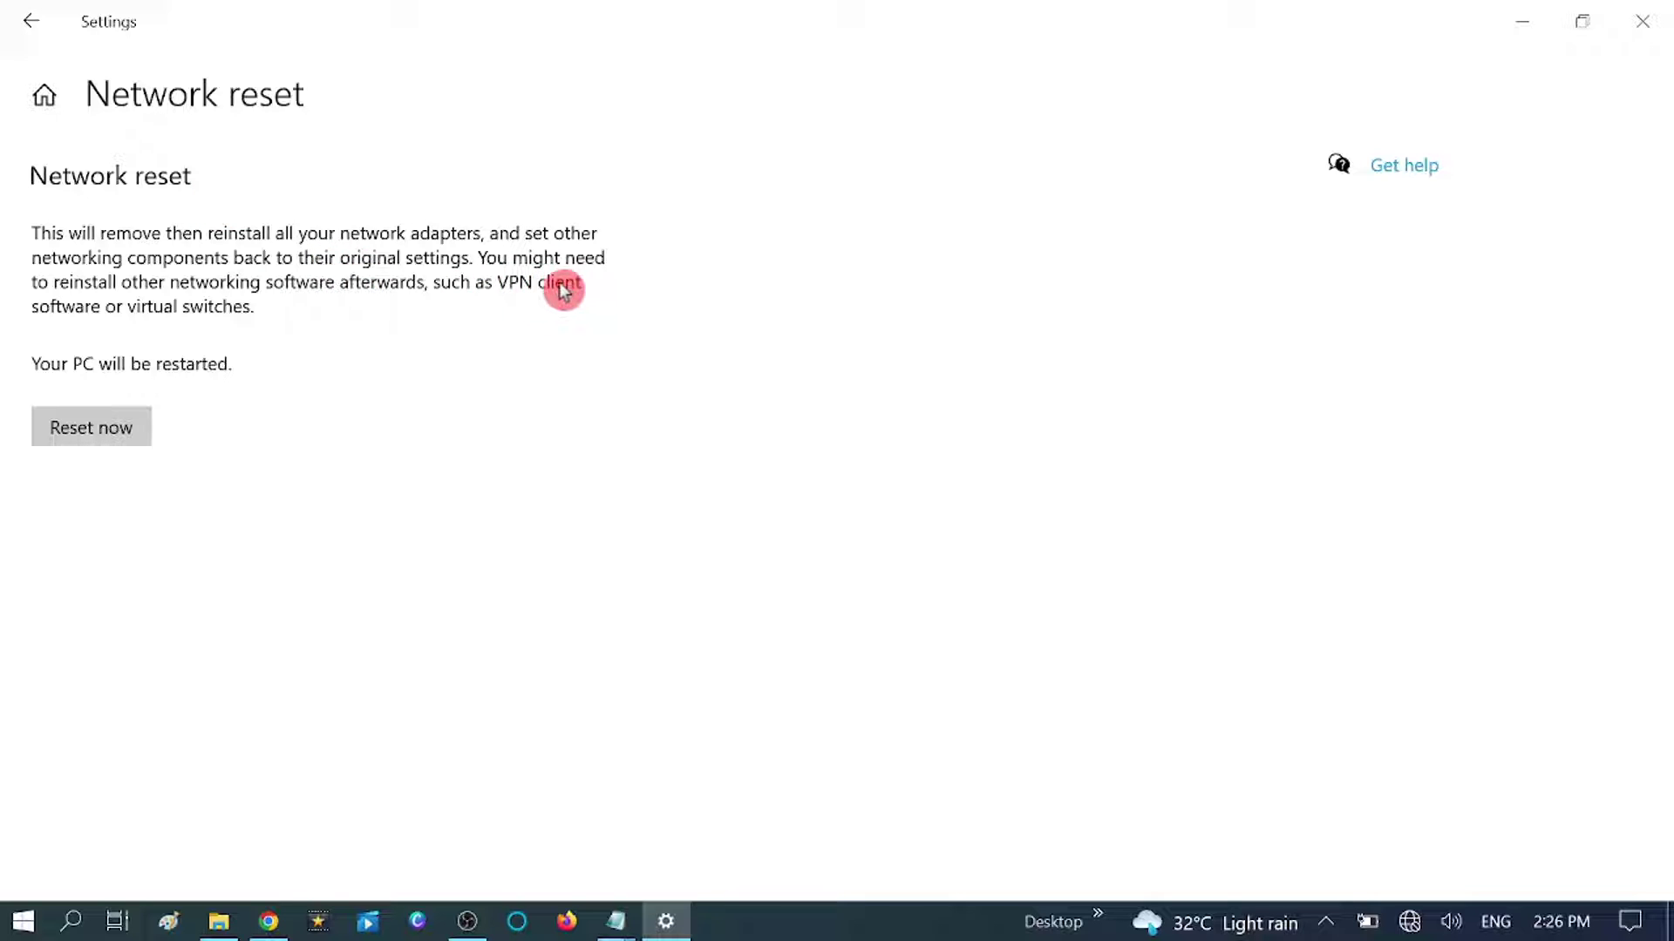
left_click(111, 436)
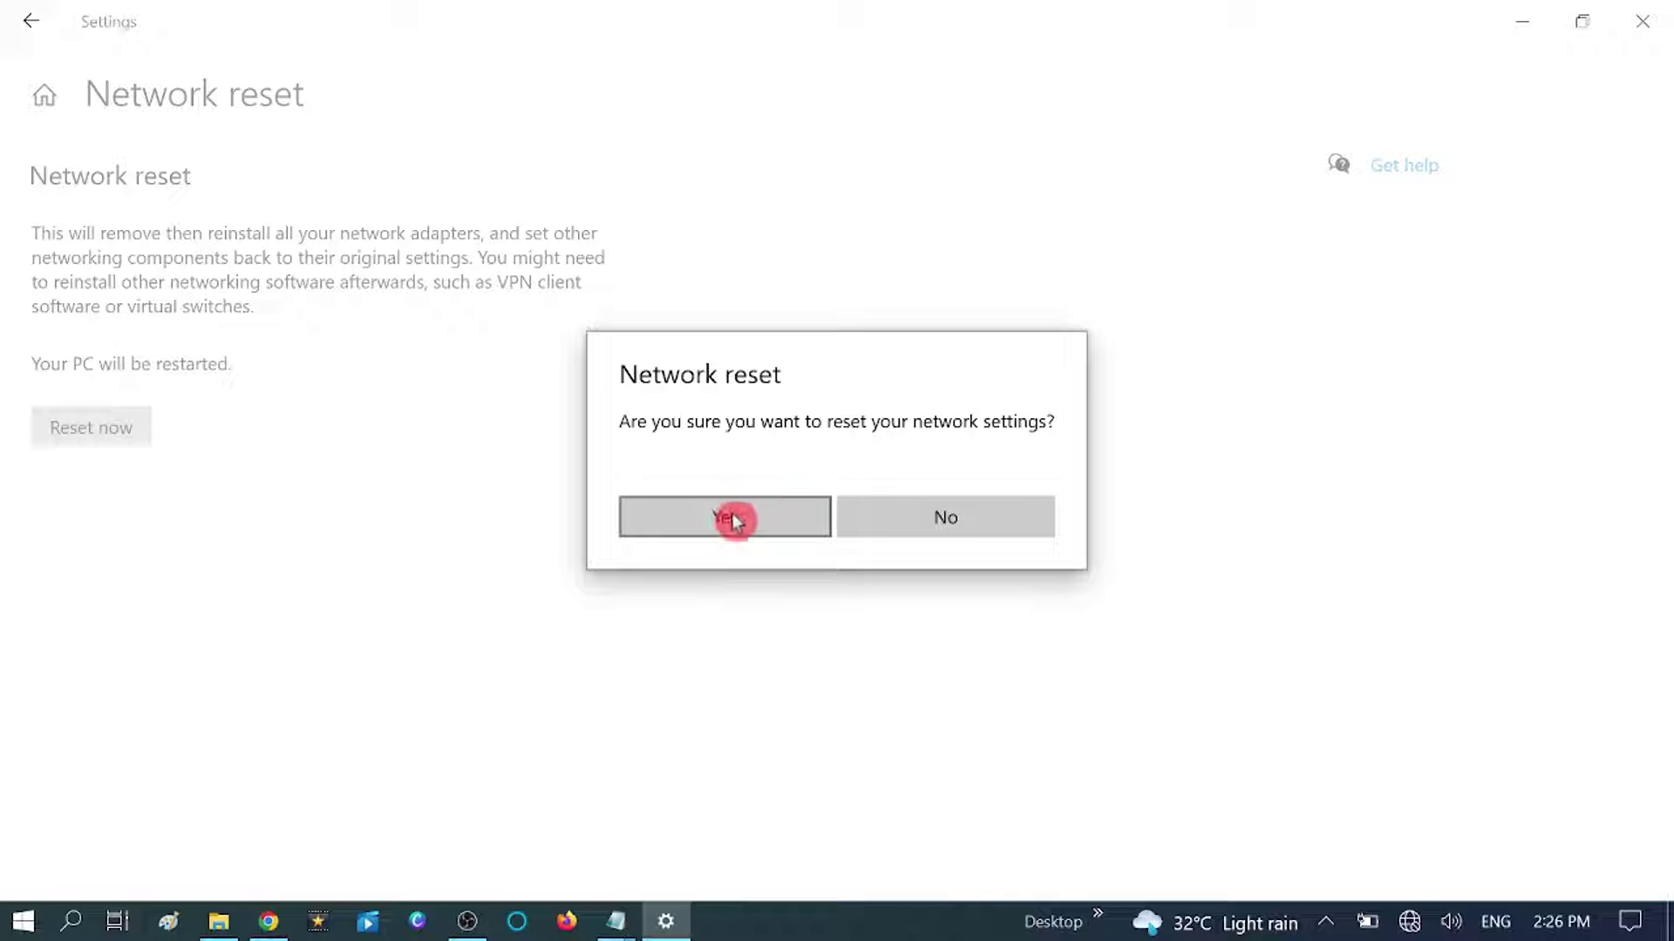
left_click(956, 532)
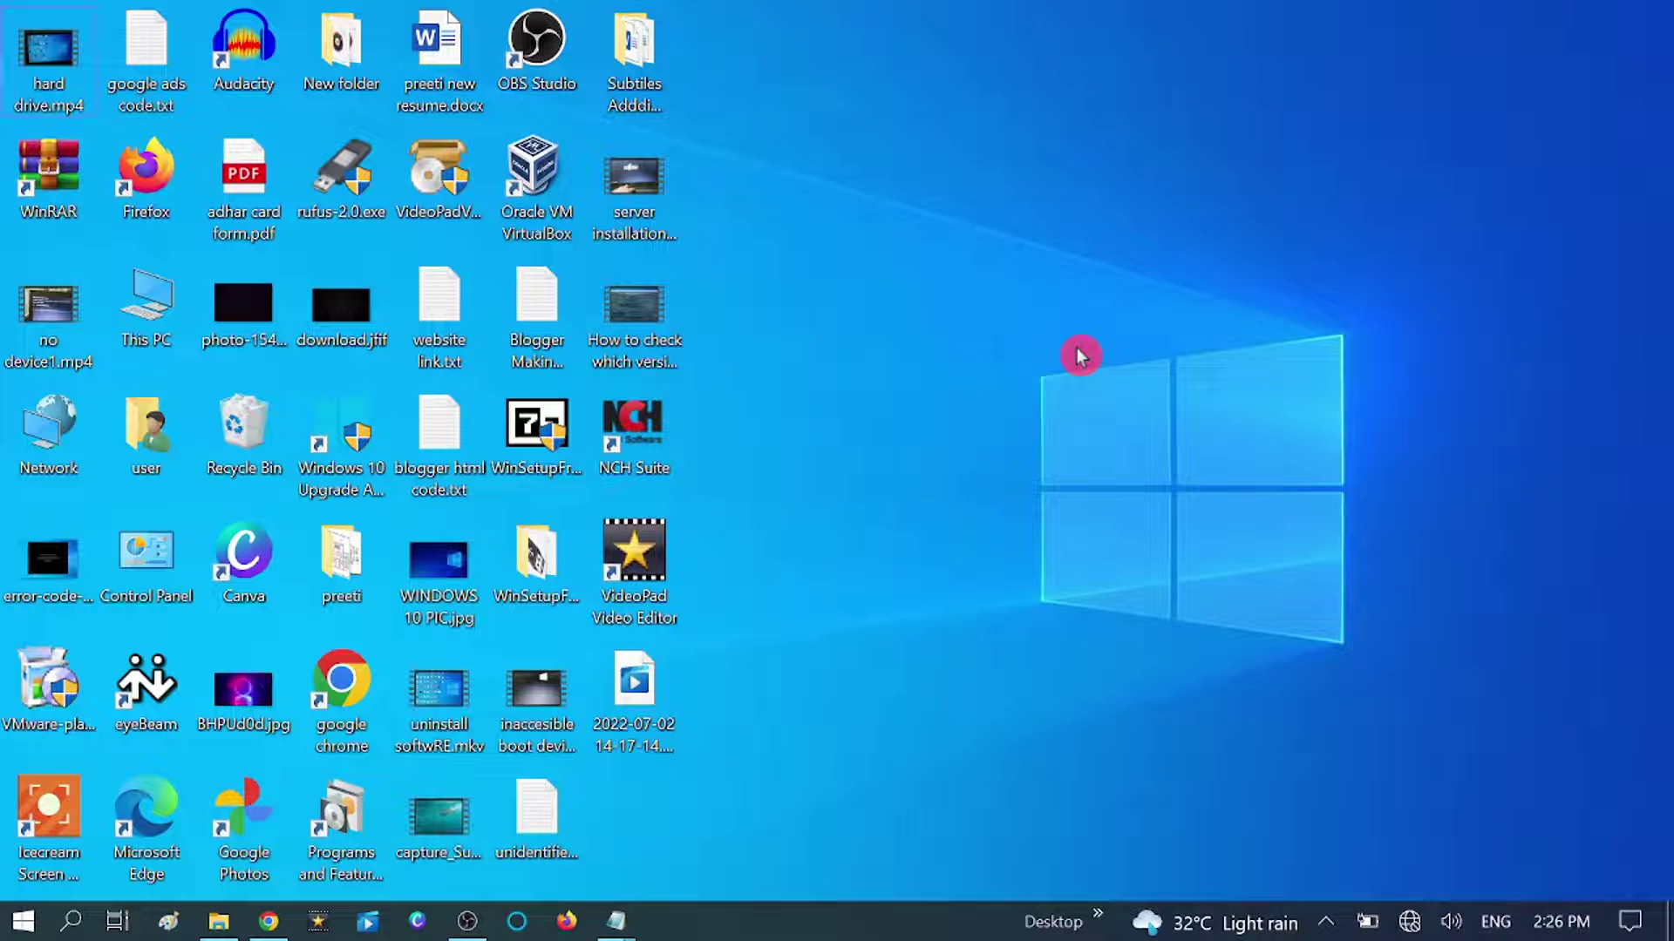
Launch System Configuration by running msconfig from the Run box
key("super+r")
left_click_drag(209, 621, 946, 321)
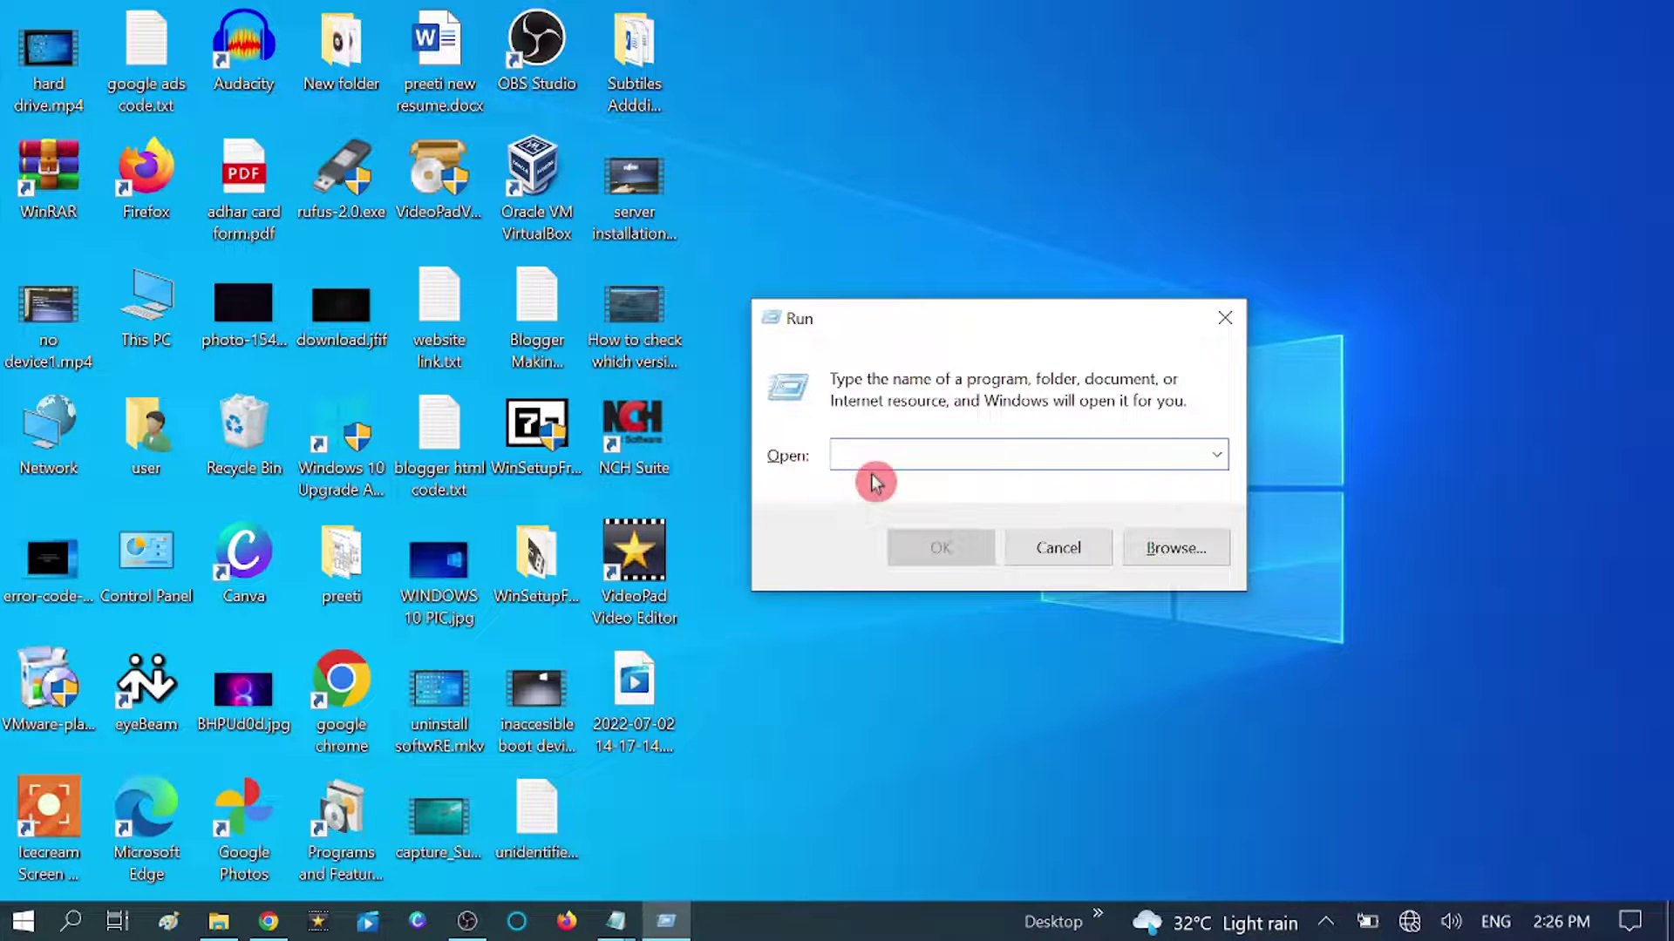
type("msconfig")
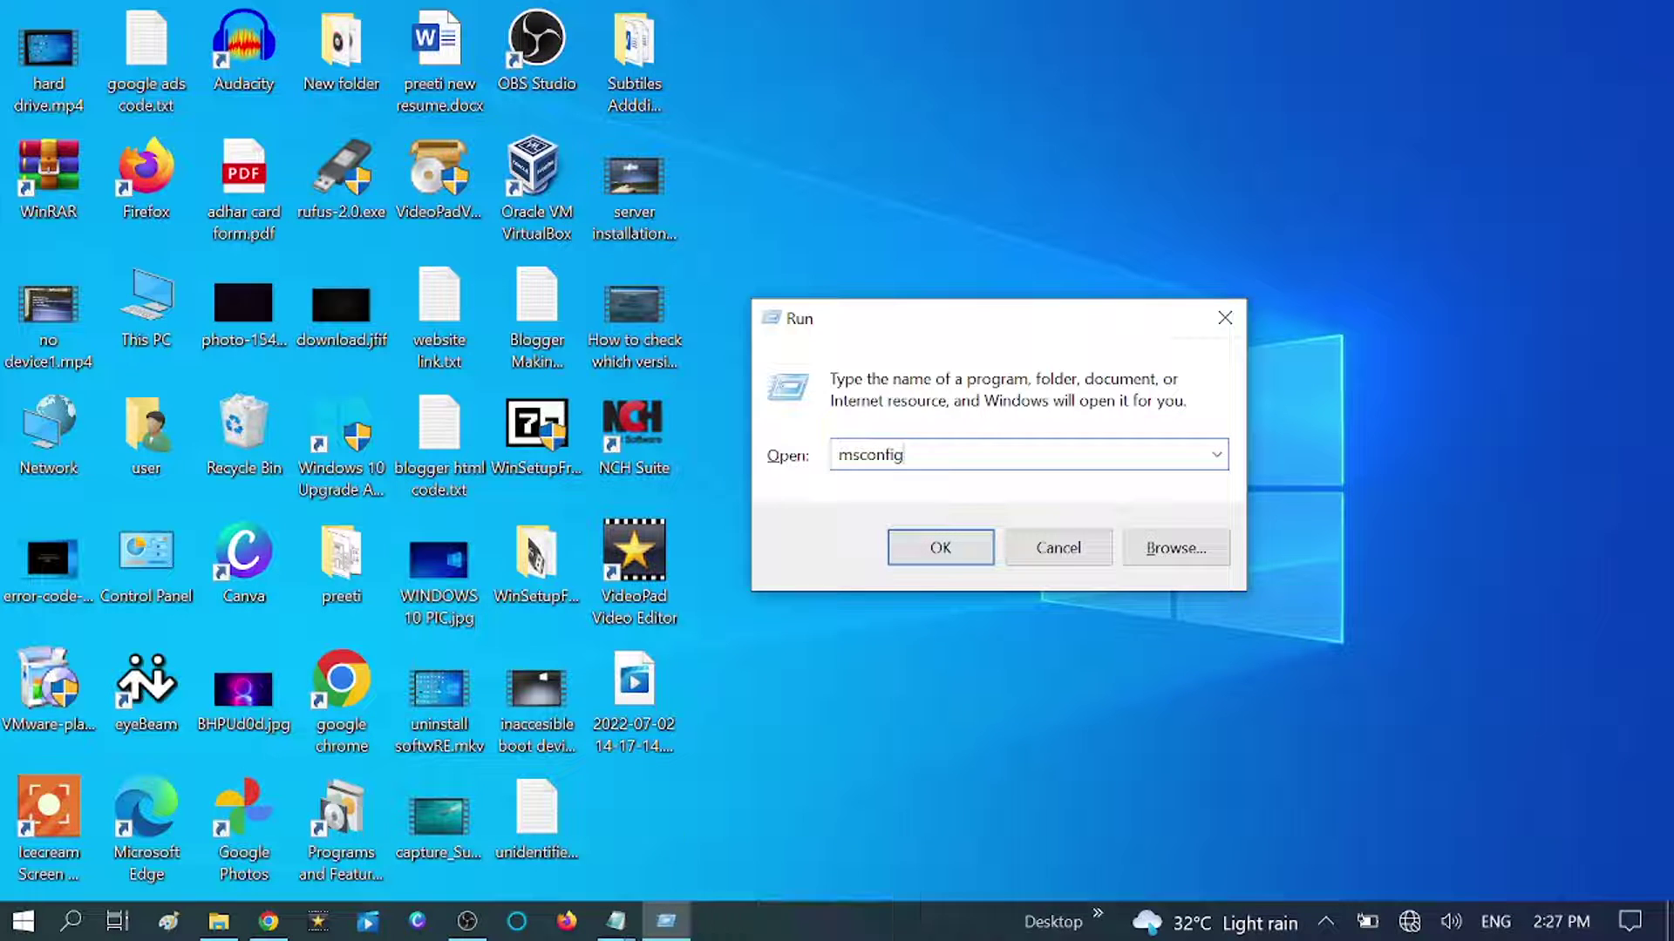
left_click(940, 547)
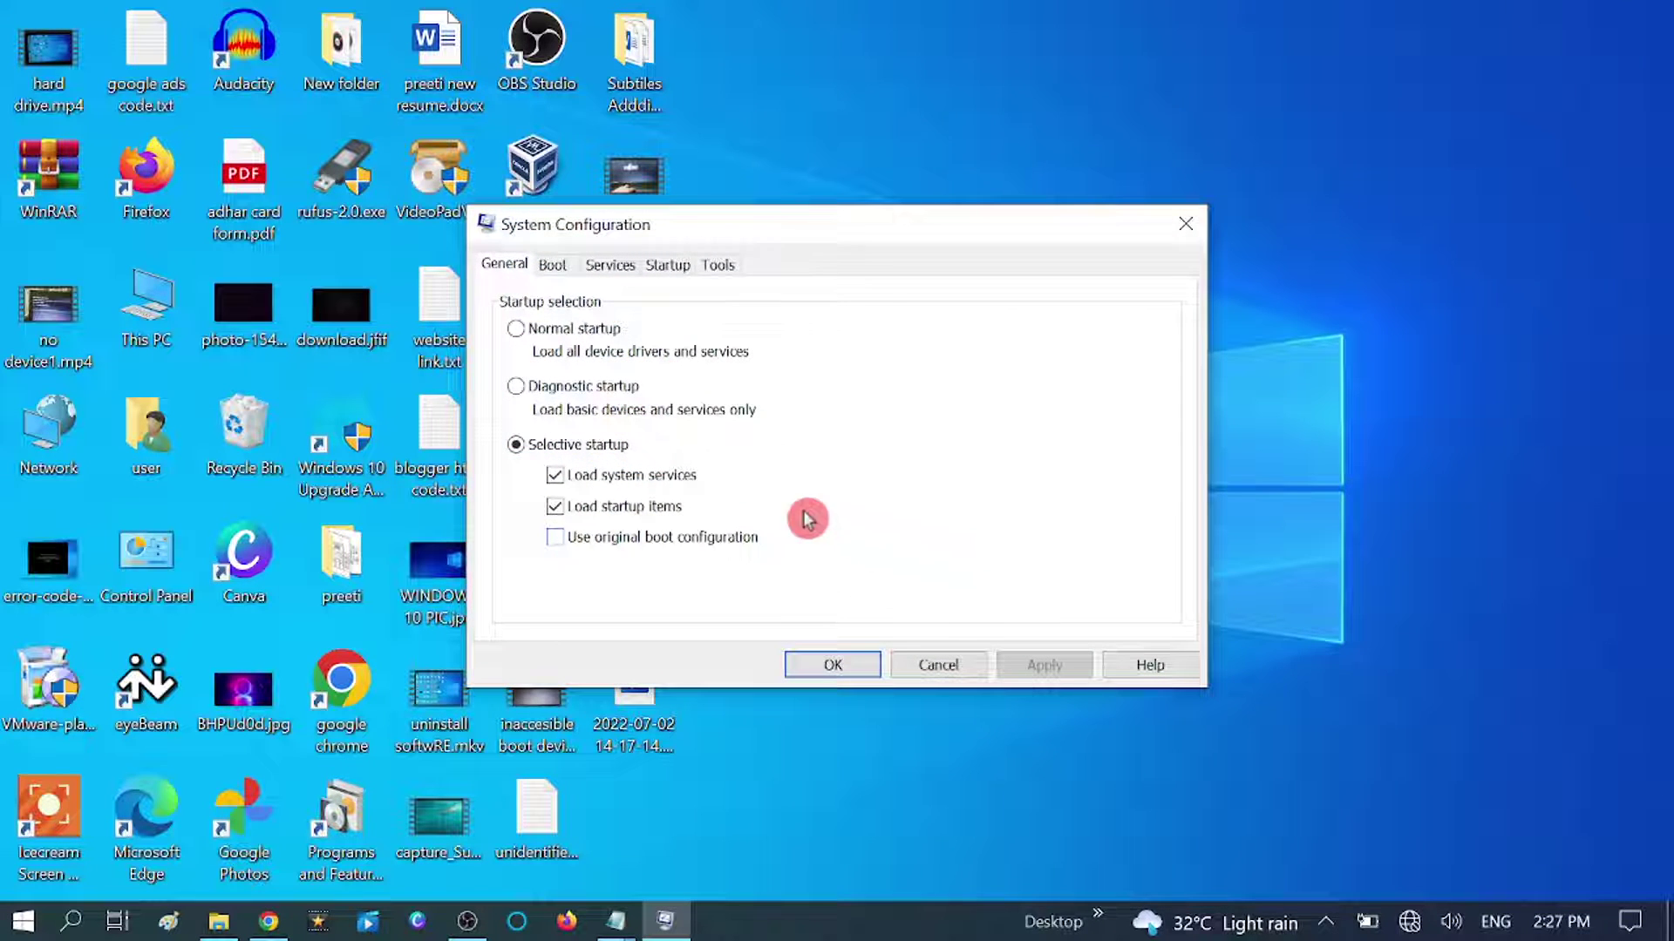
Hide all Microsoft services, disable the rest, apply, and exit without restarting
left_click(619, 270)
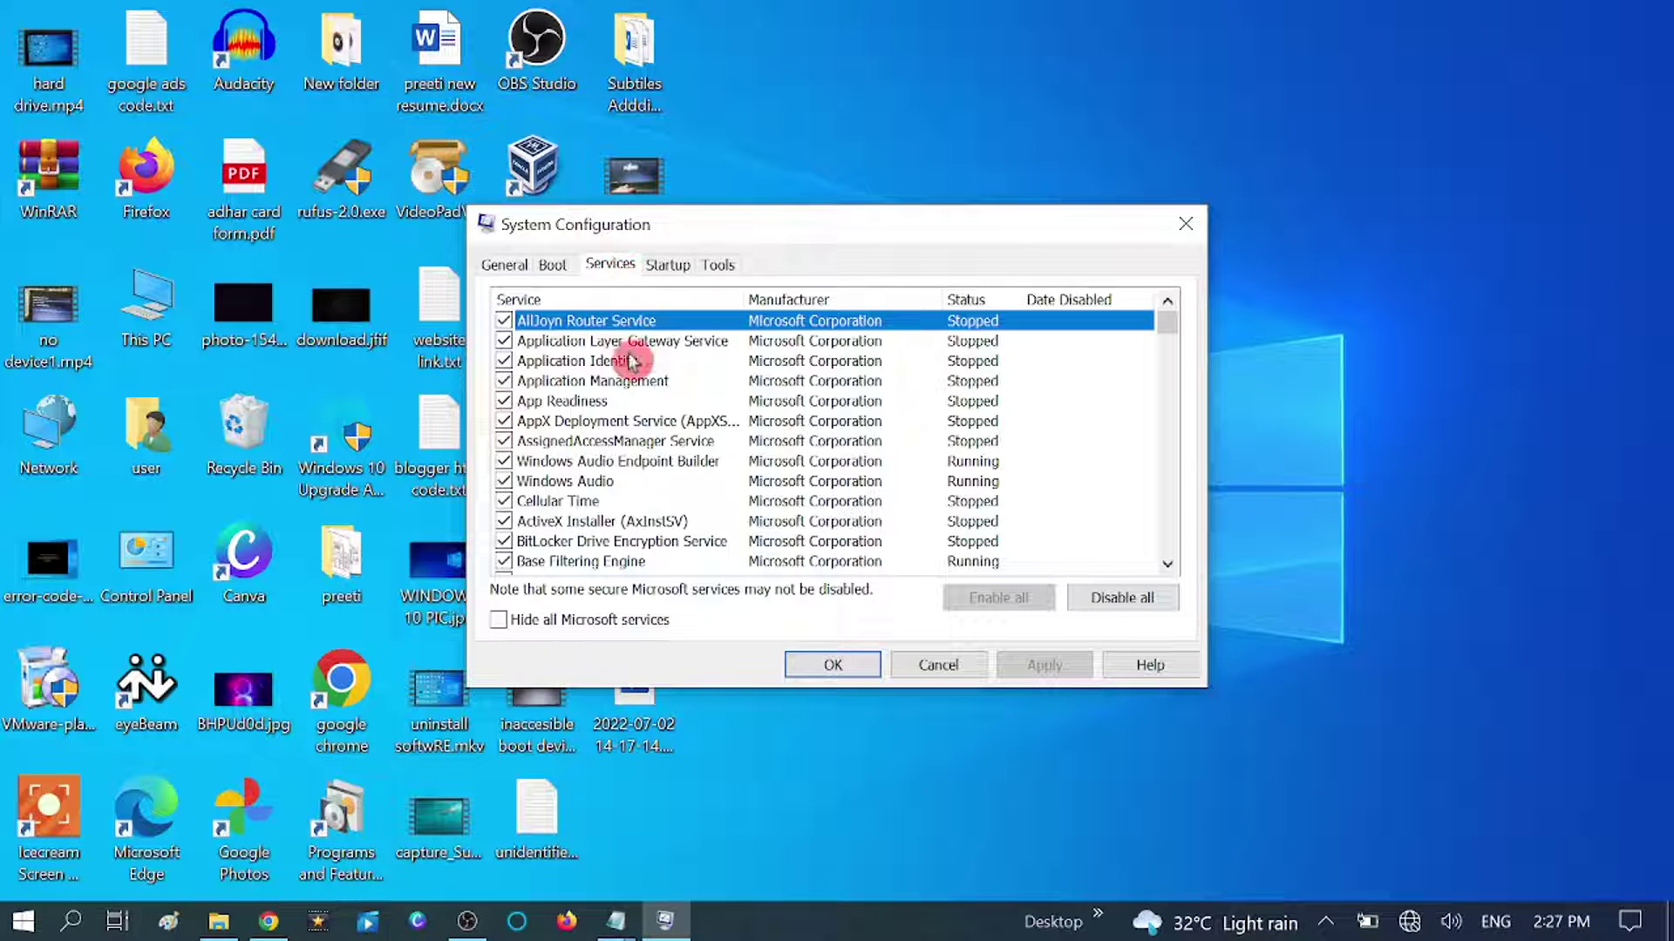
mouse_move(1168, 332)
left_mouse_down()
mouse_move(1154, 546)
mouse_move(1158, 322)
left_mouse_up()
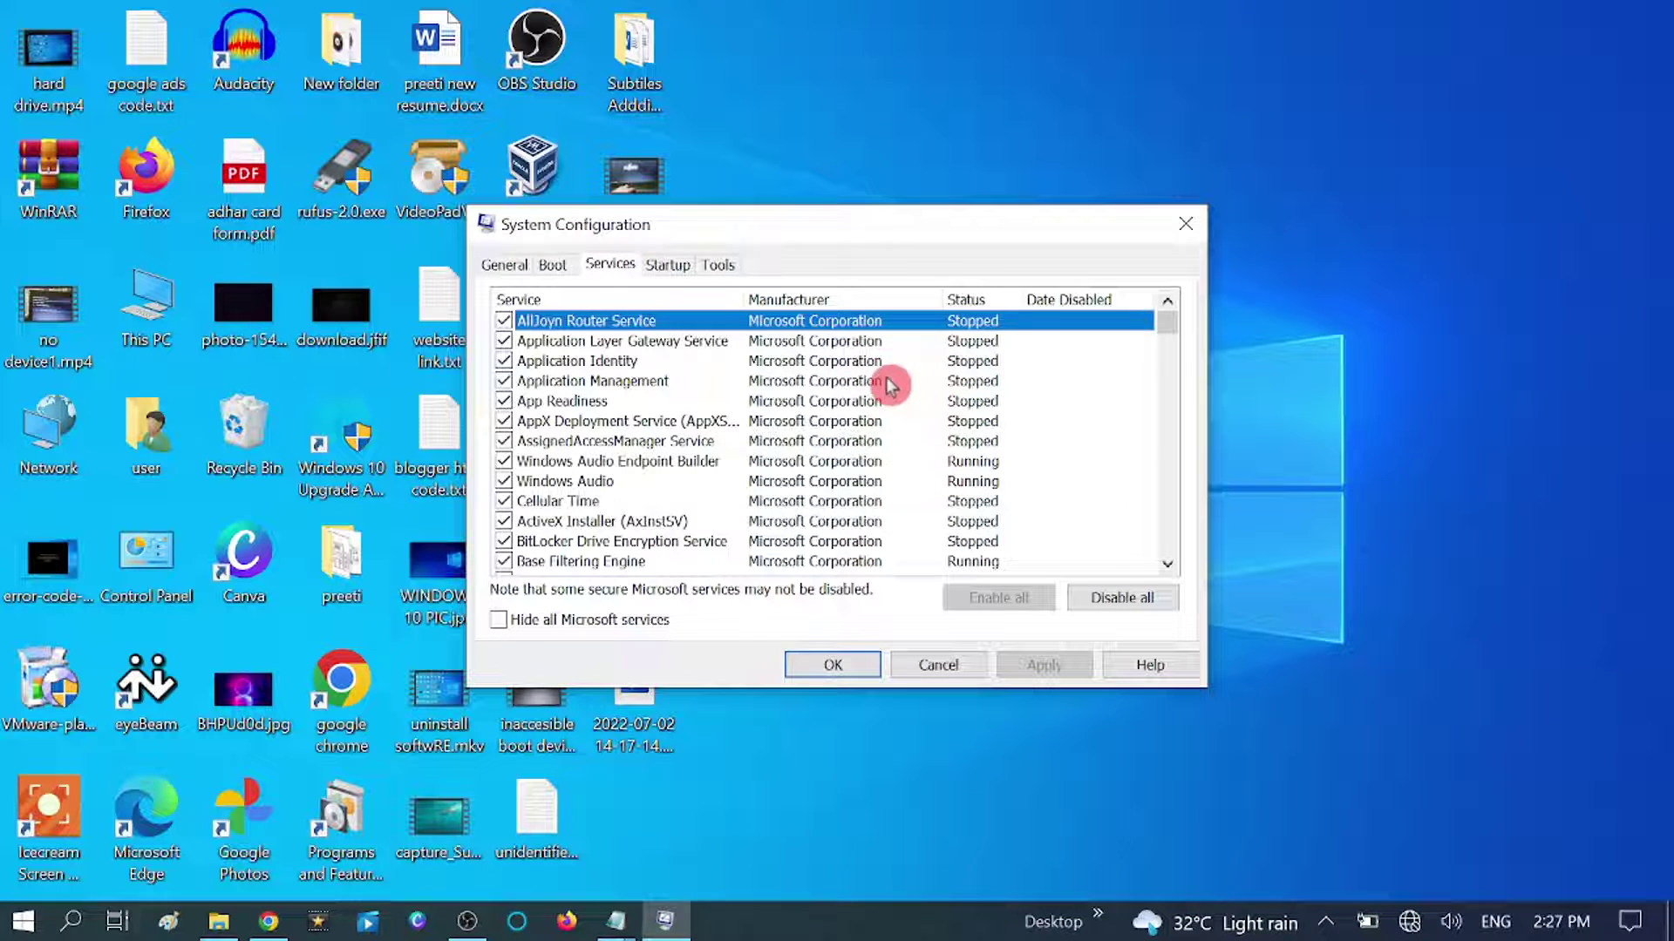
left_click(547, 621)
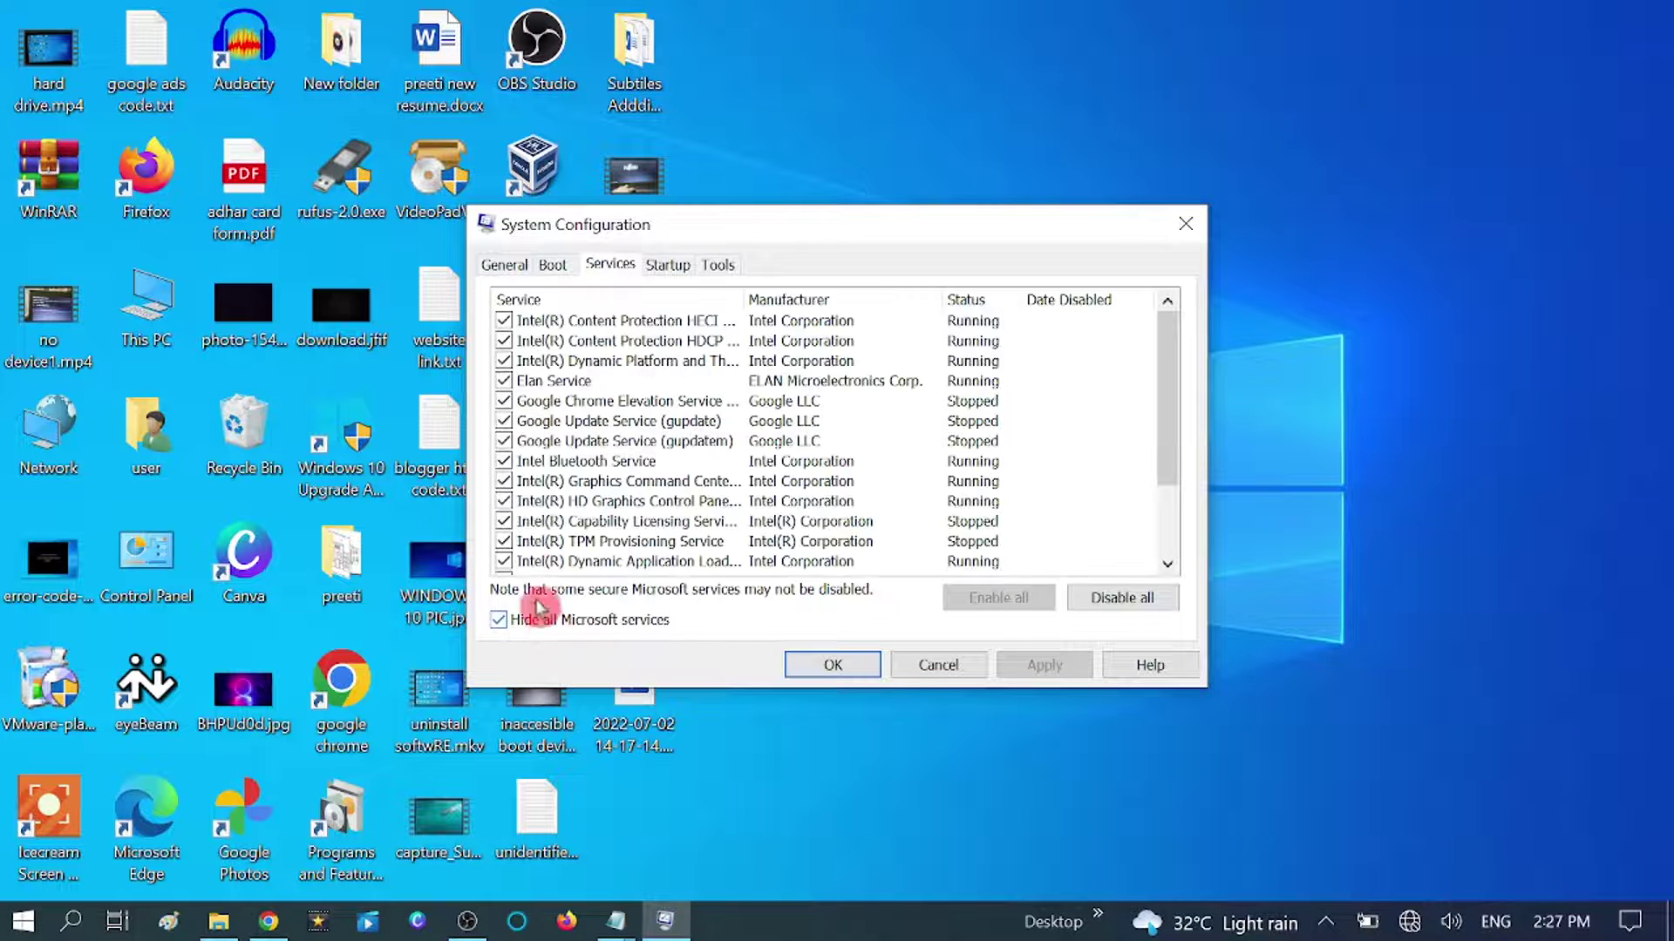
left_click_drag(1162, 337, 1162, 508)
left_click(1121, 598)
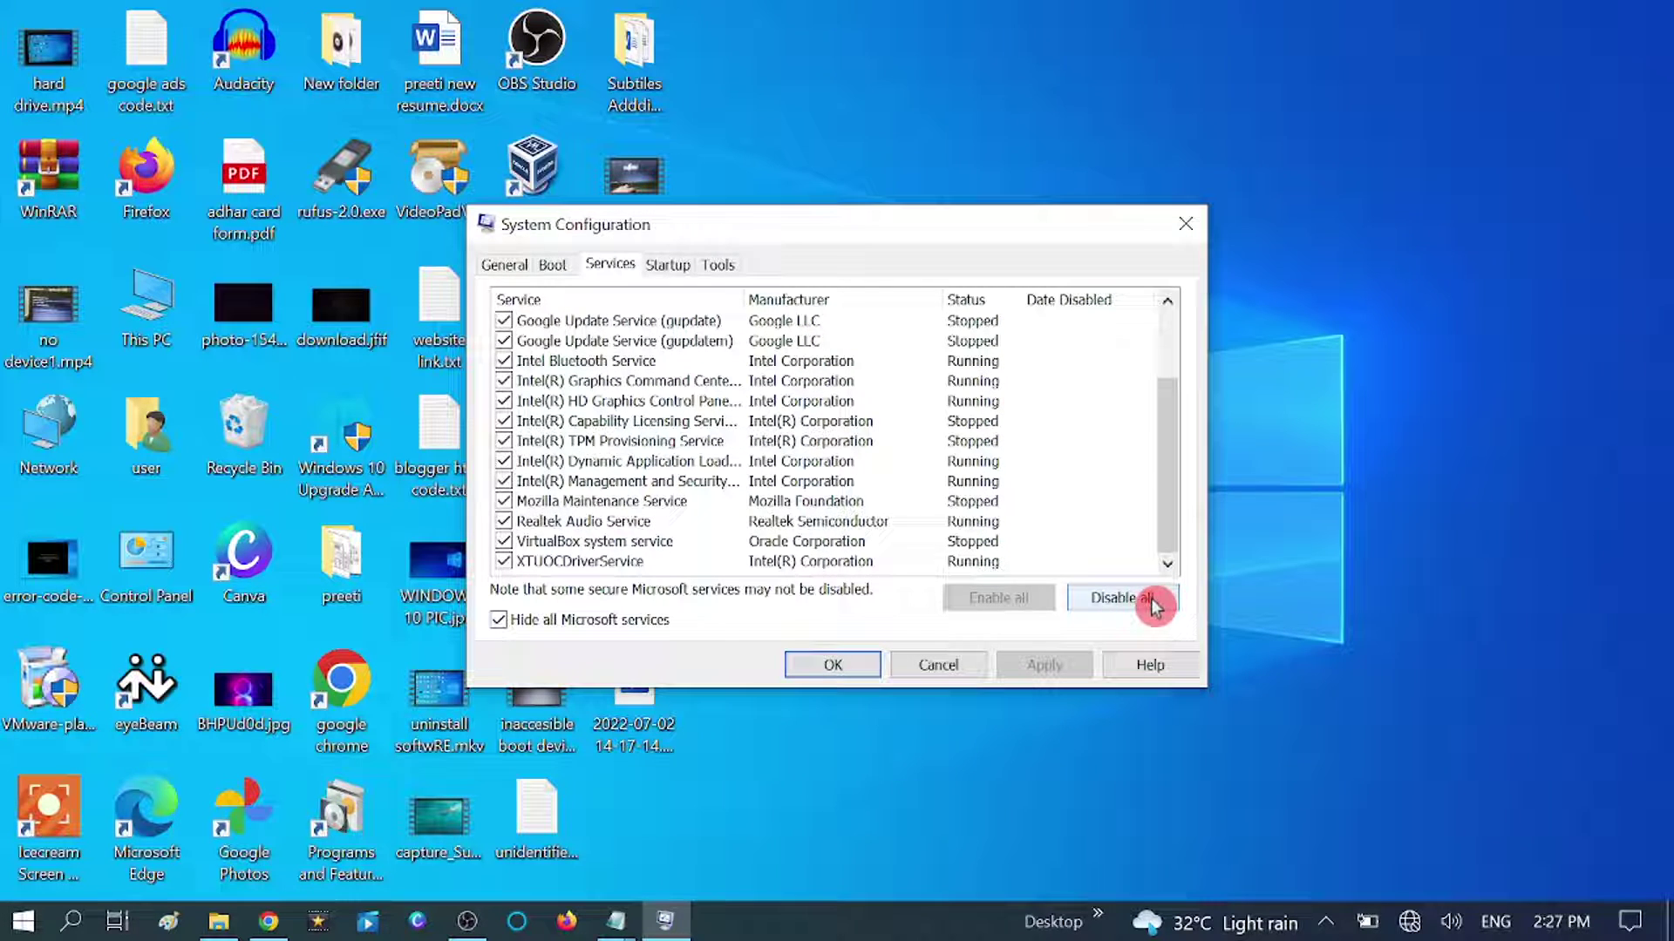
left_click(1125, 602)
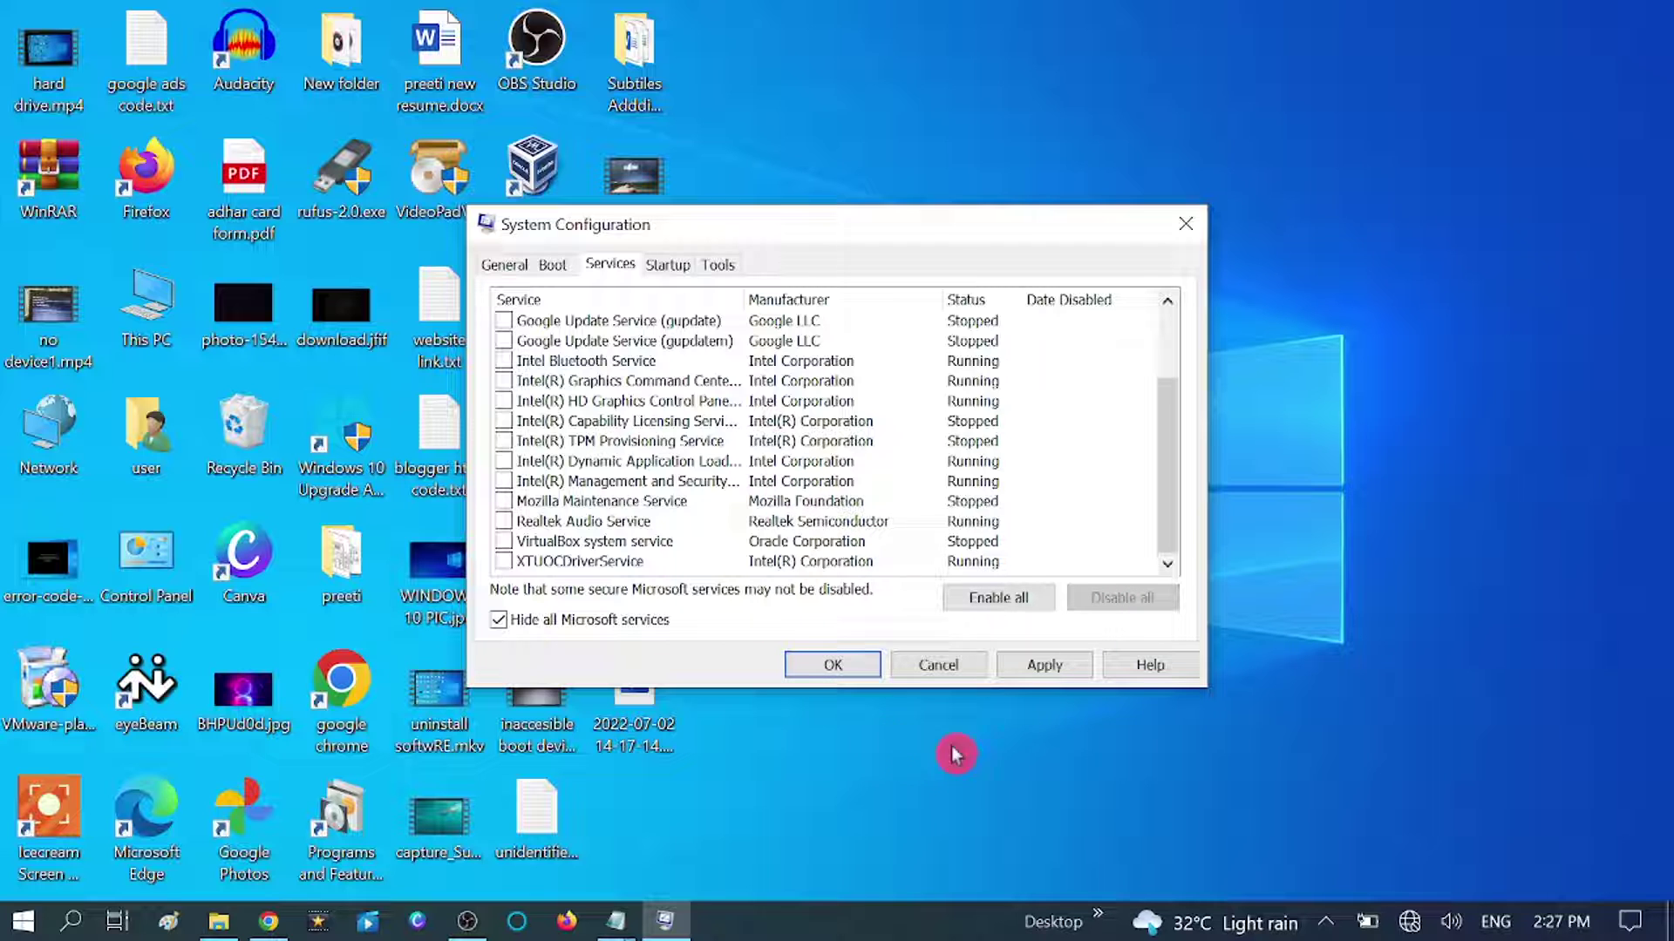
left_click(1056, 667)
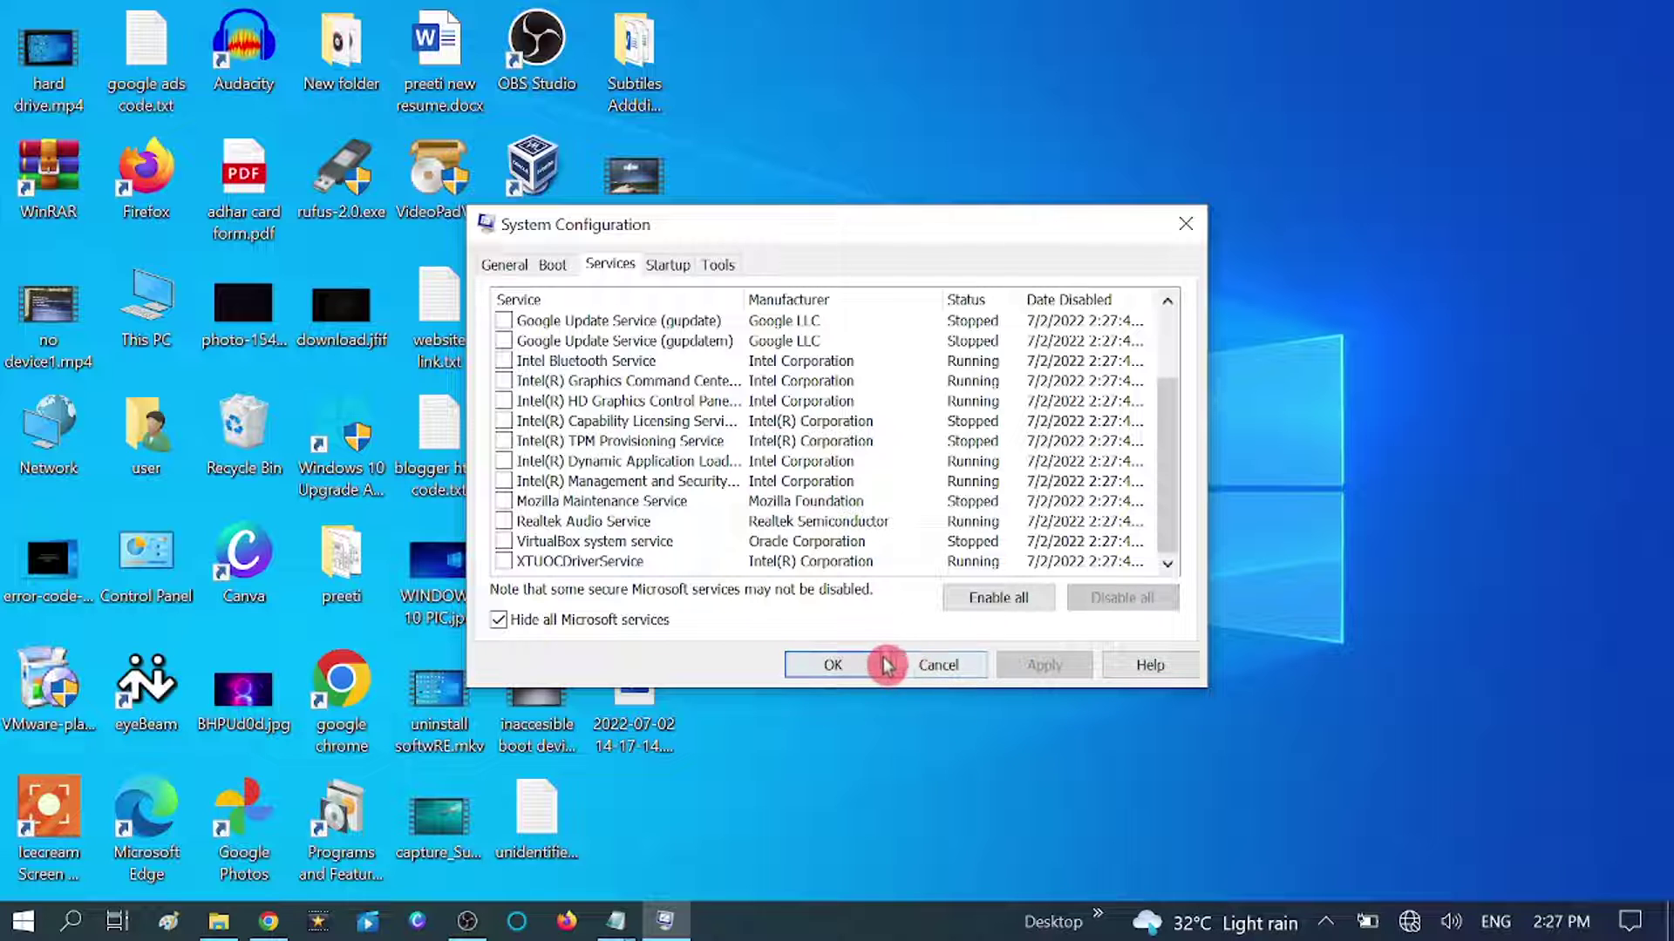
left_click(840, 665)
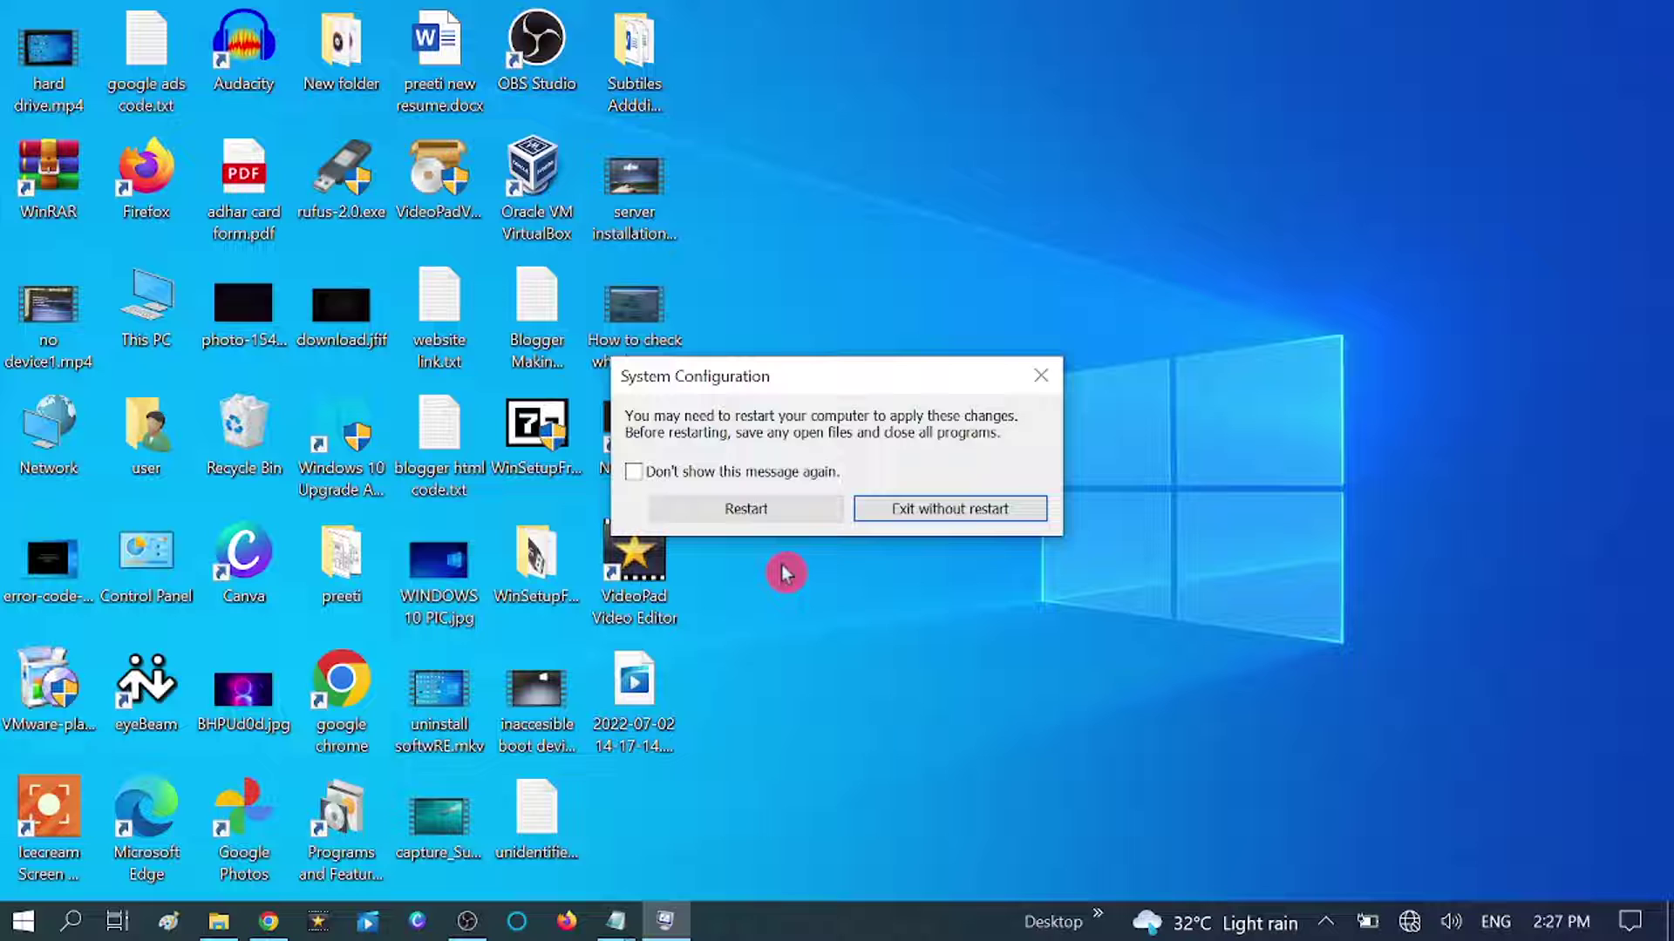
left_click(766, 515)
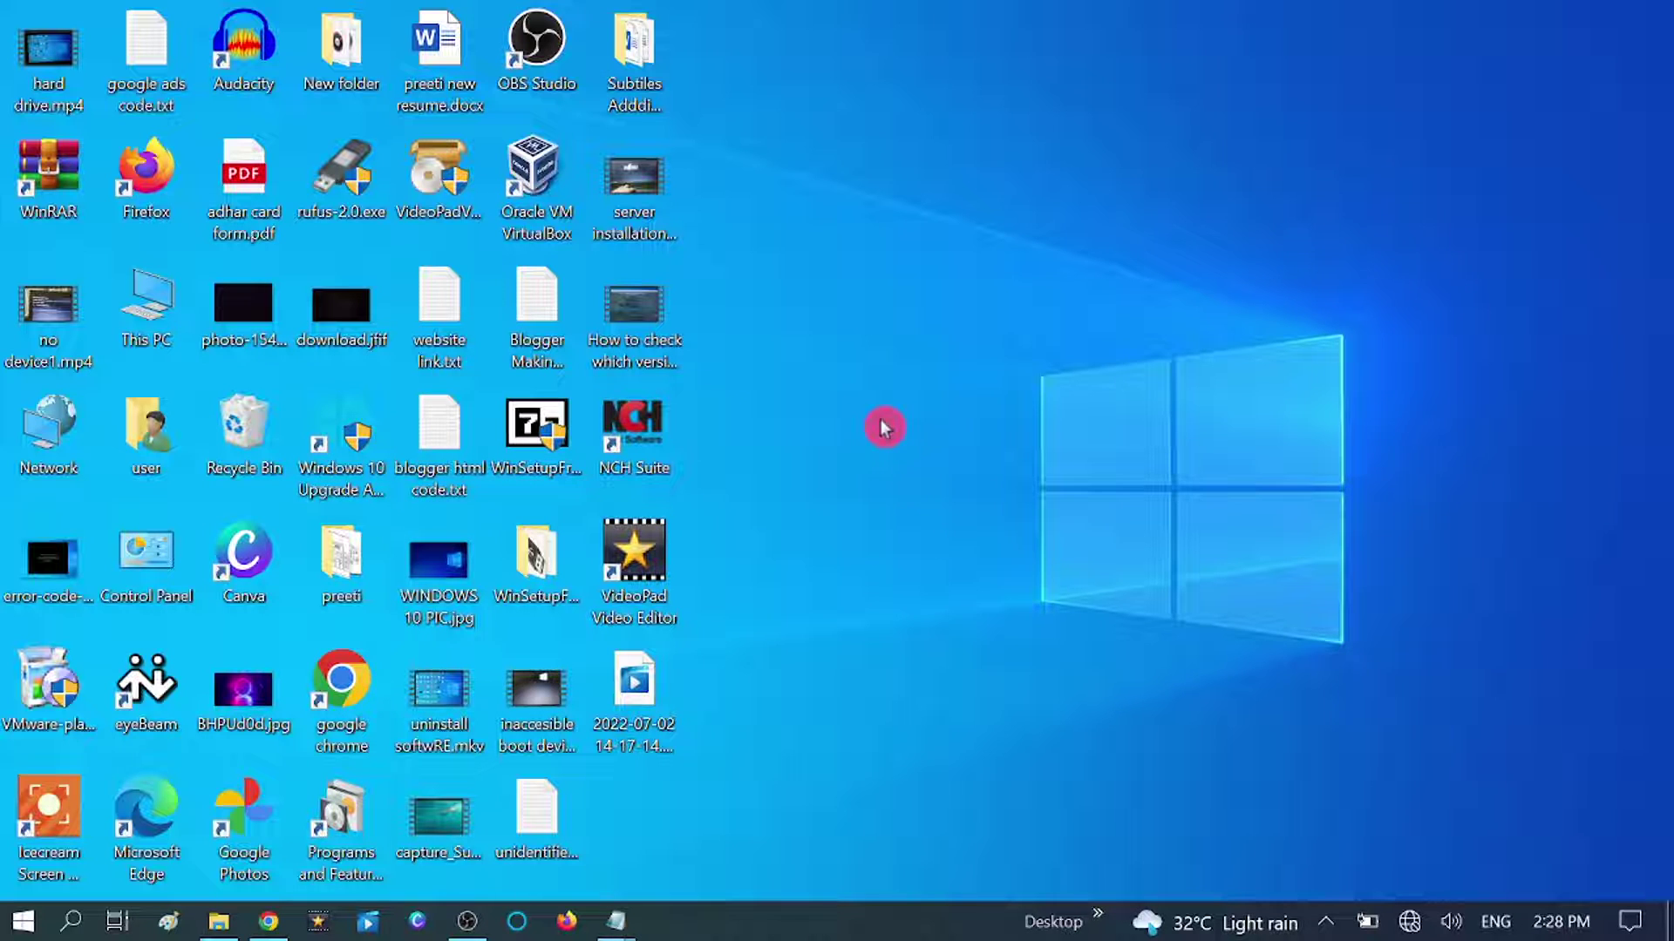
Open Control Panel's Programs and Features and view the installed updates
left_click(68, 928)
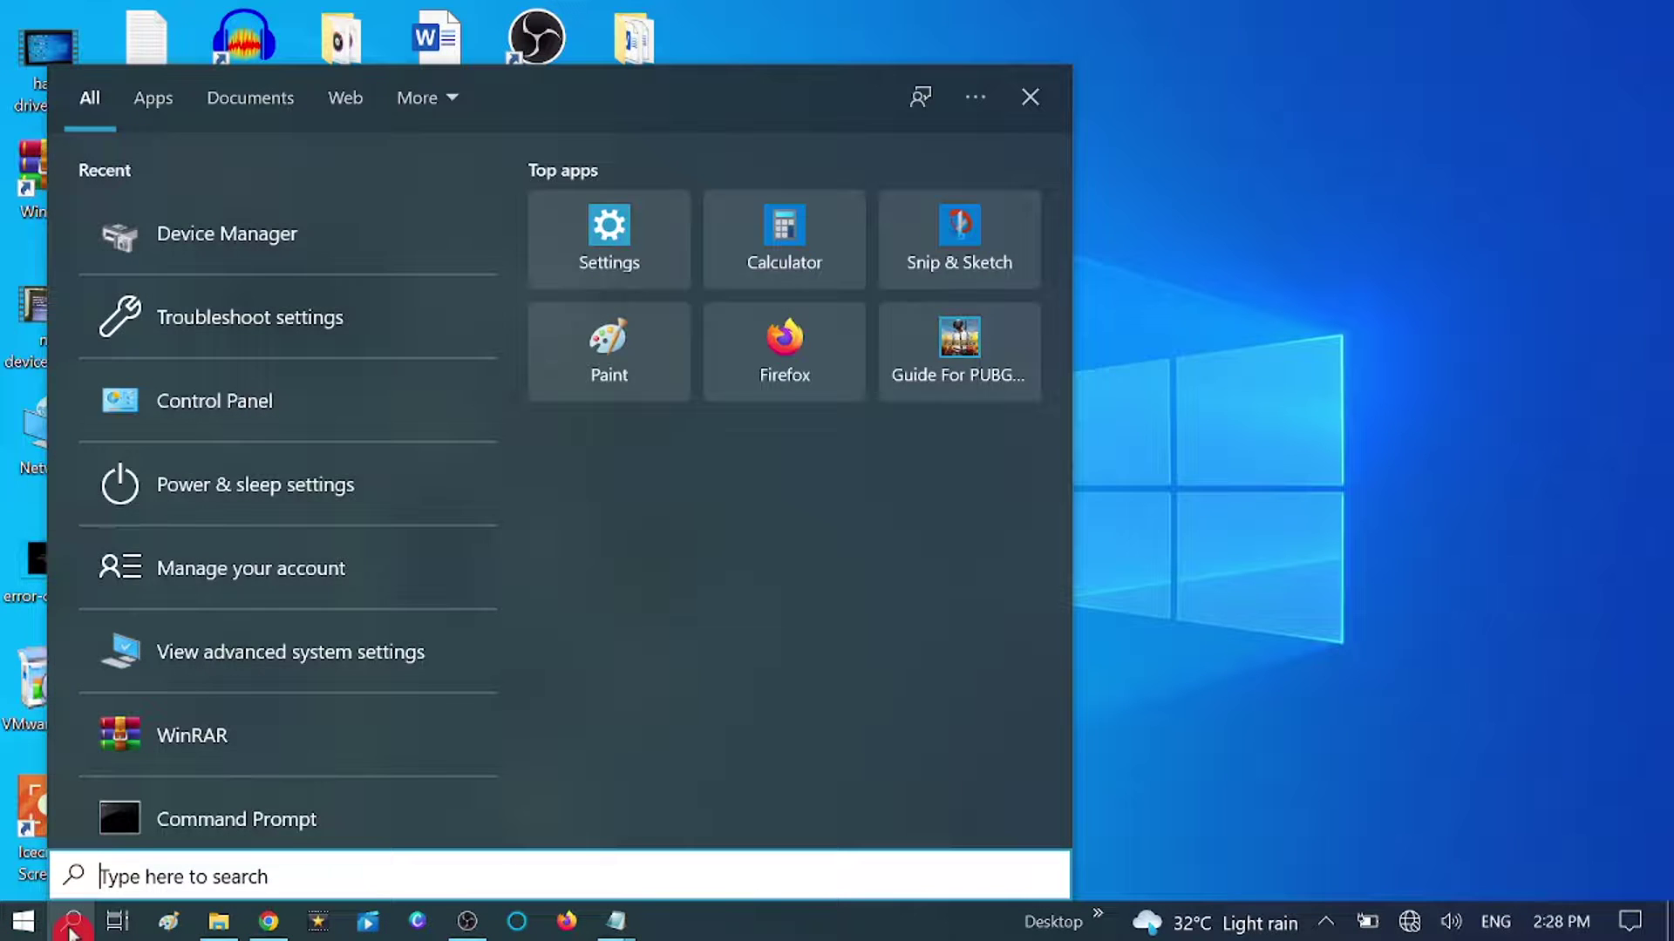
type("con")
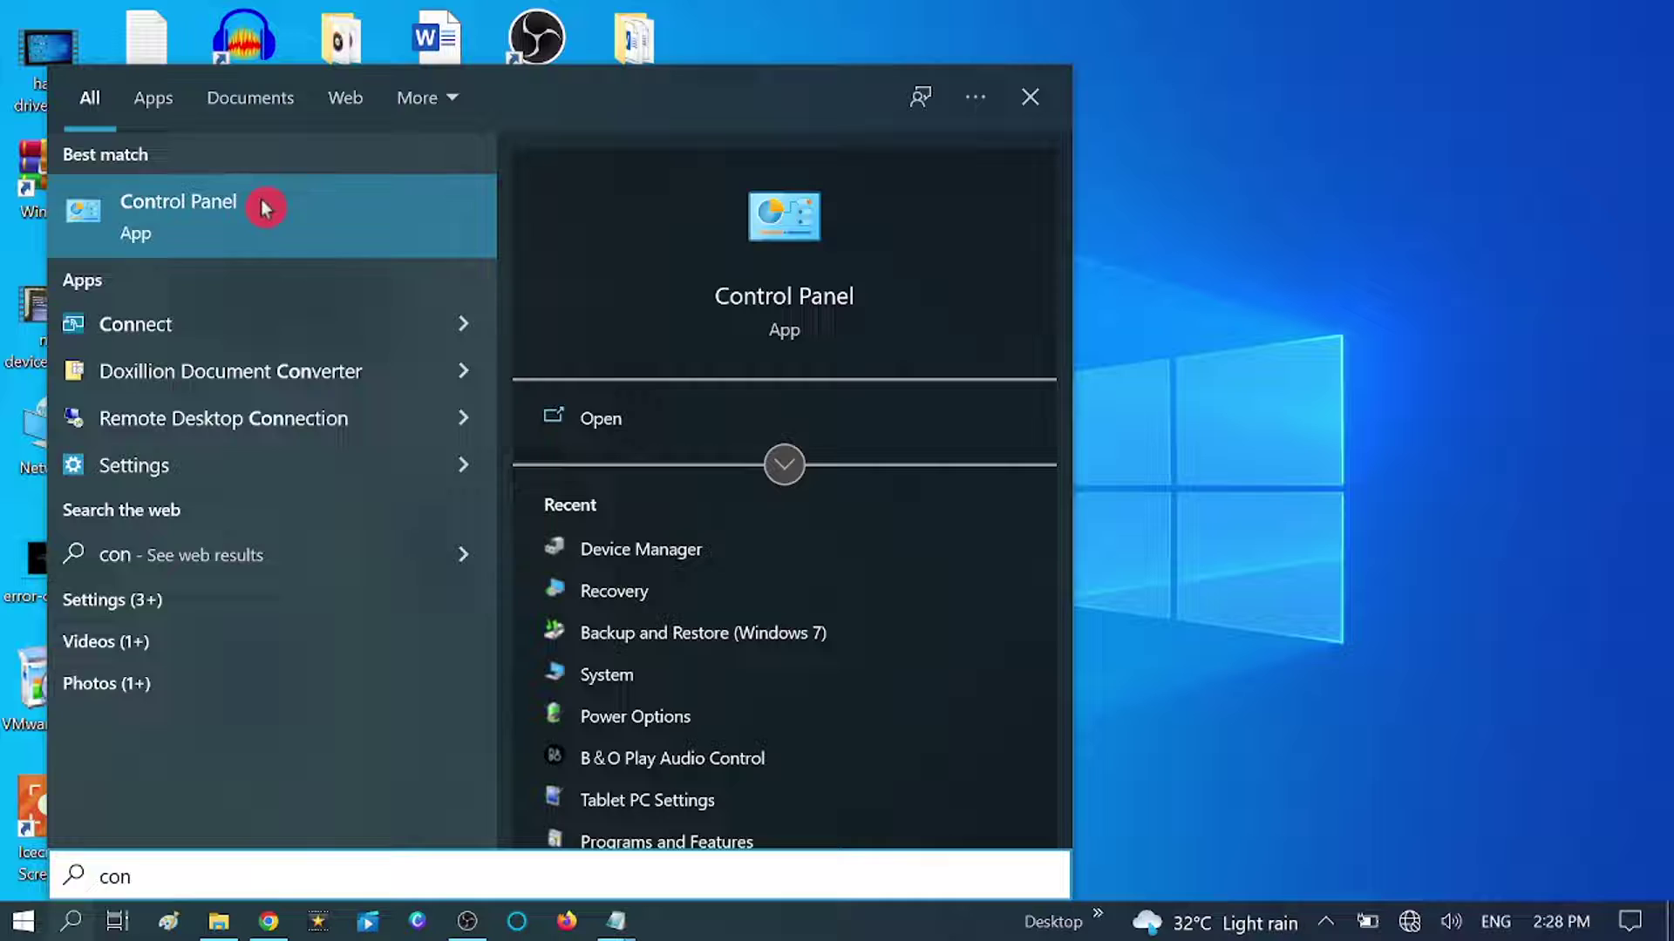
left_click(262, 203)
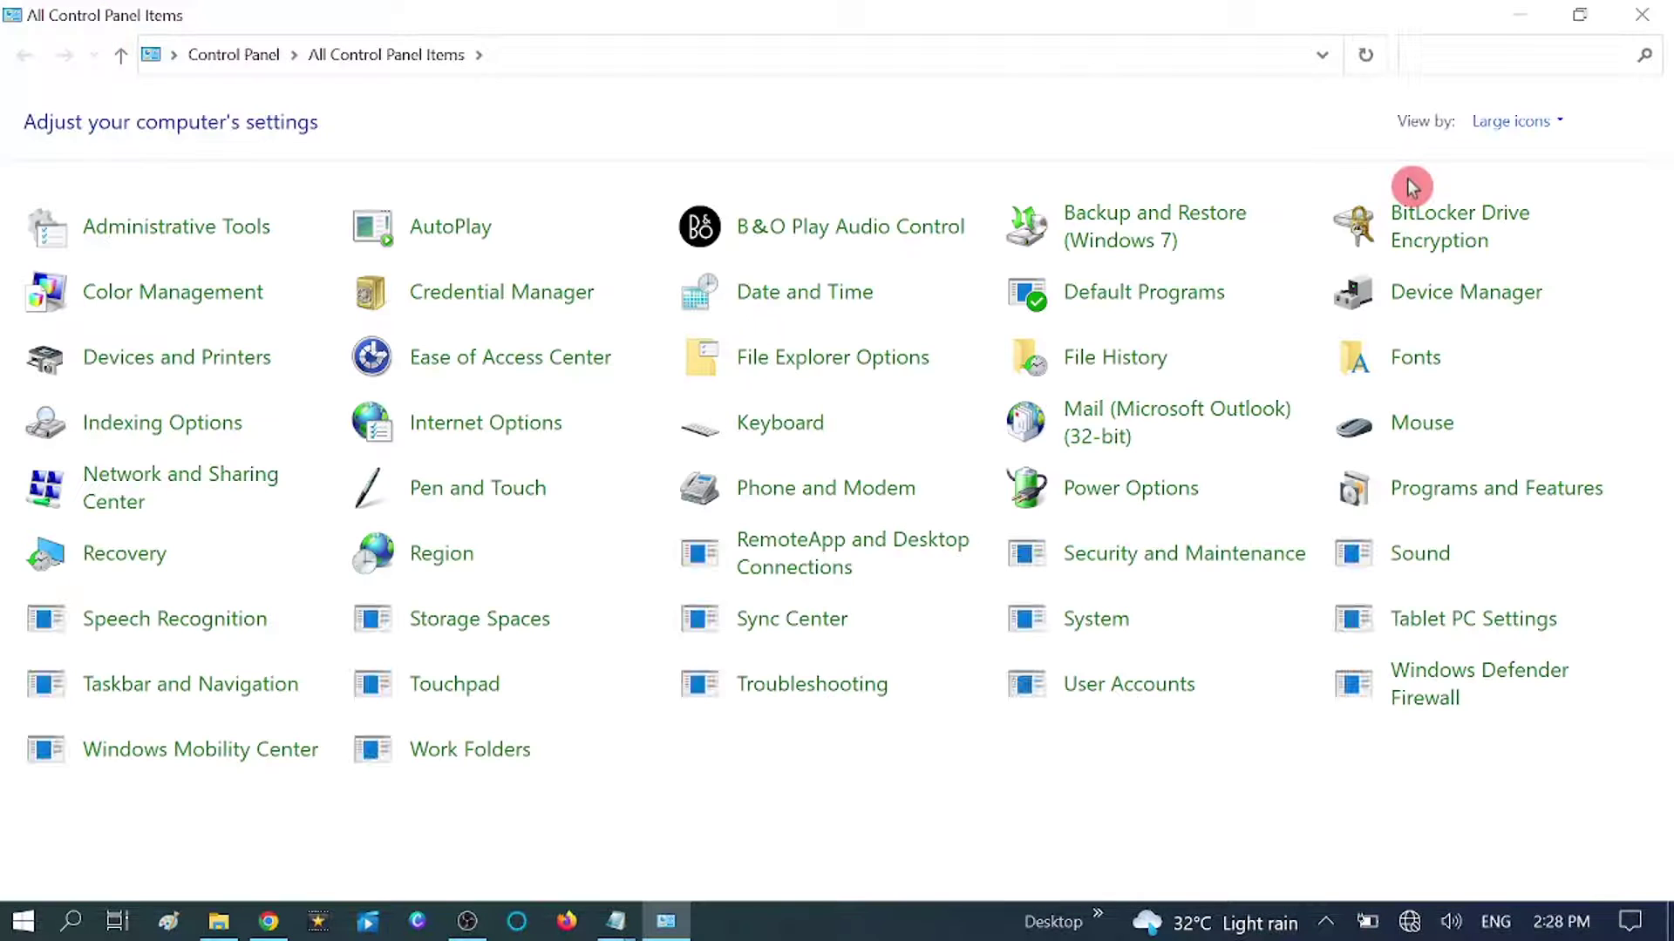
left_click(1513, 122)
left_click(1538, 181)
left_click(1458, 515)
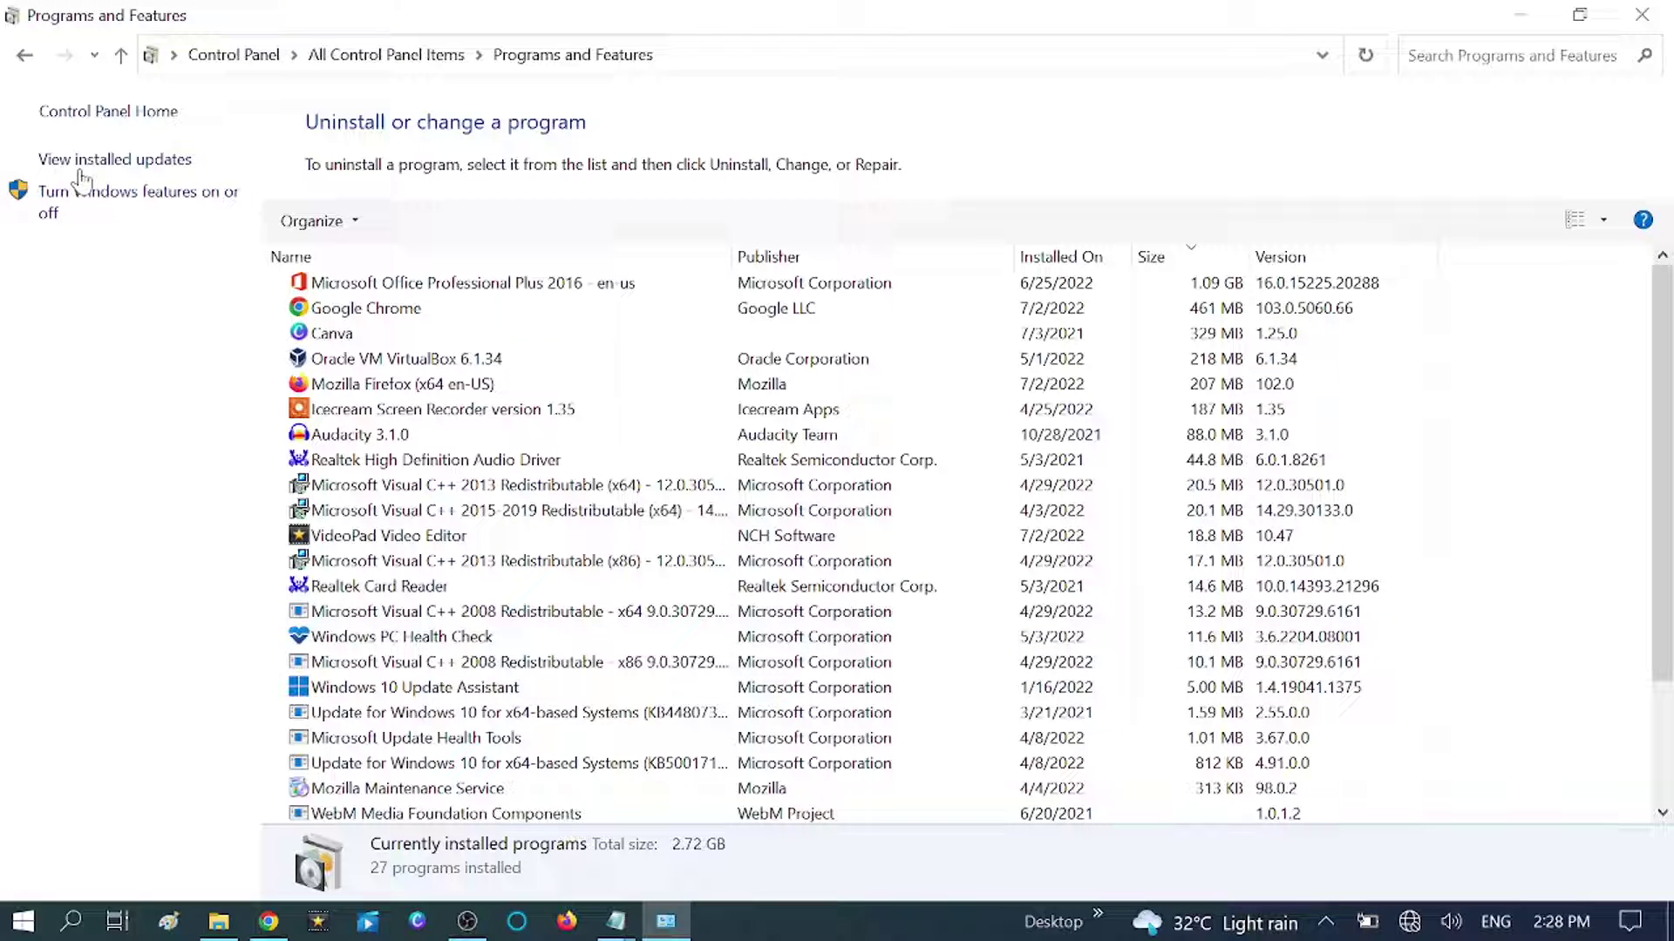
left_click(143, 160)
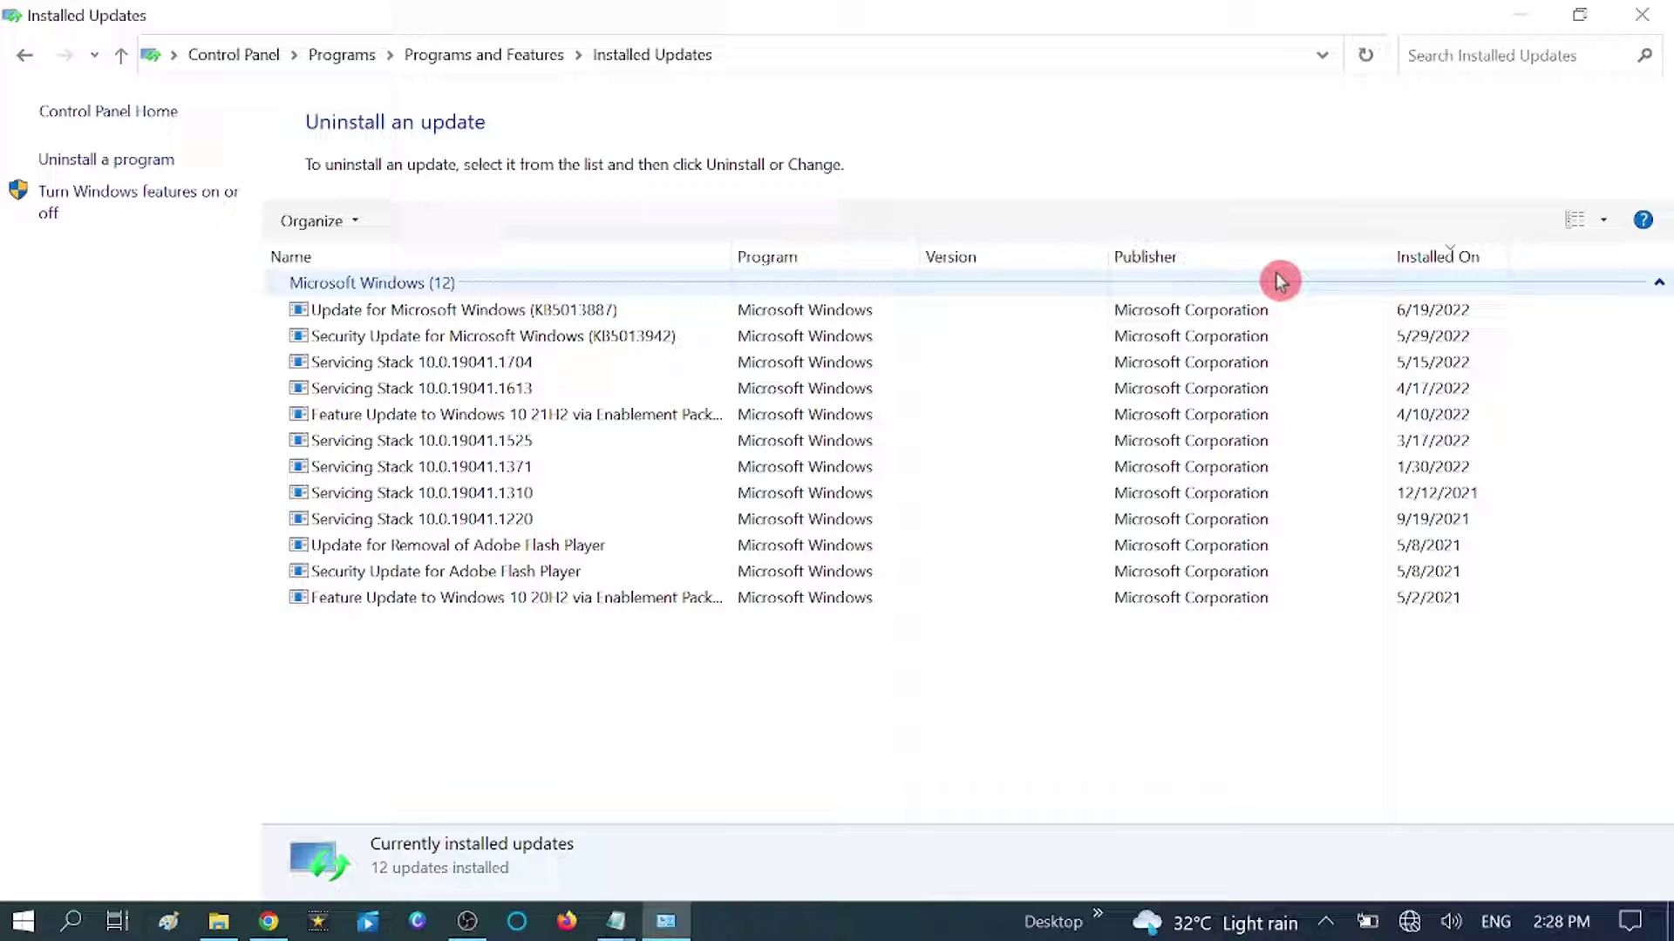
Sort updates by Installed On newest first, then cancel uninstalling KB5013887
left_click(1480, 265)
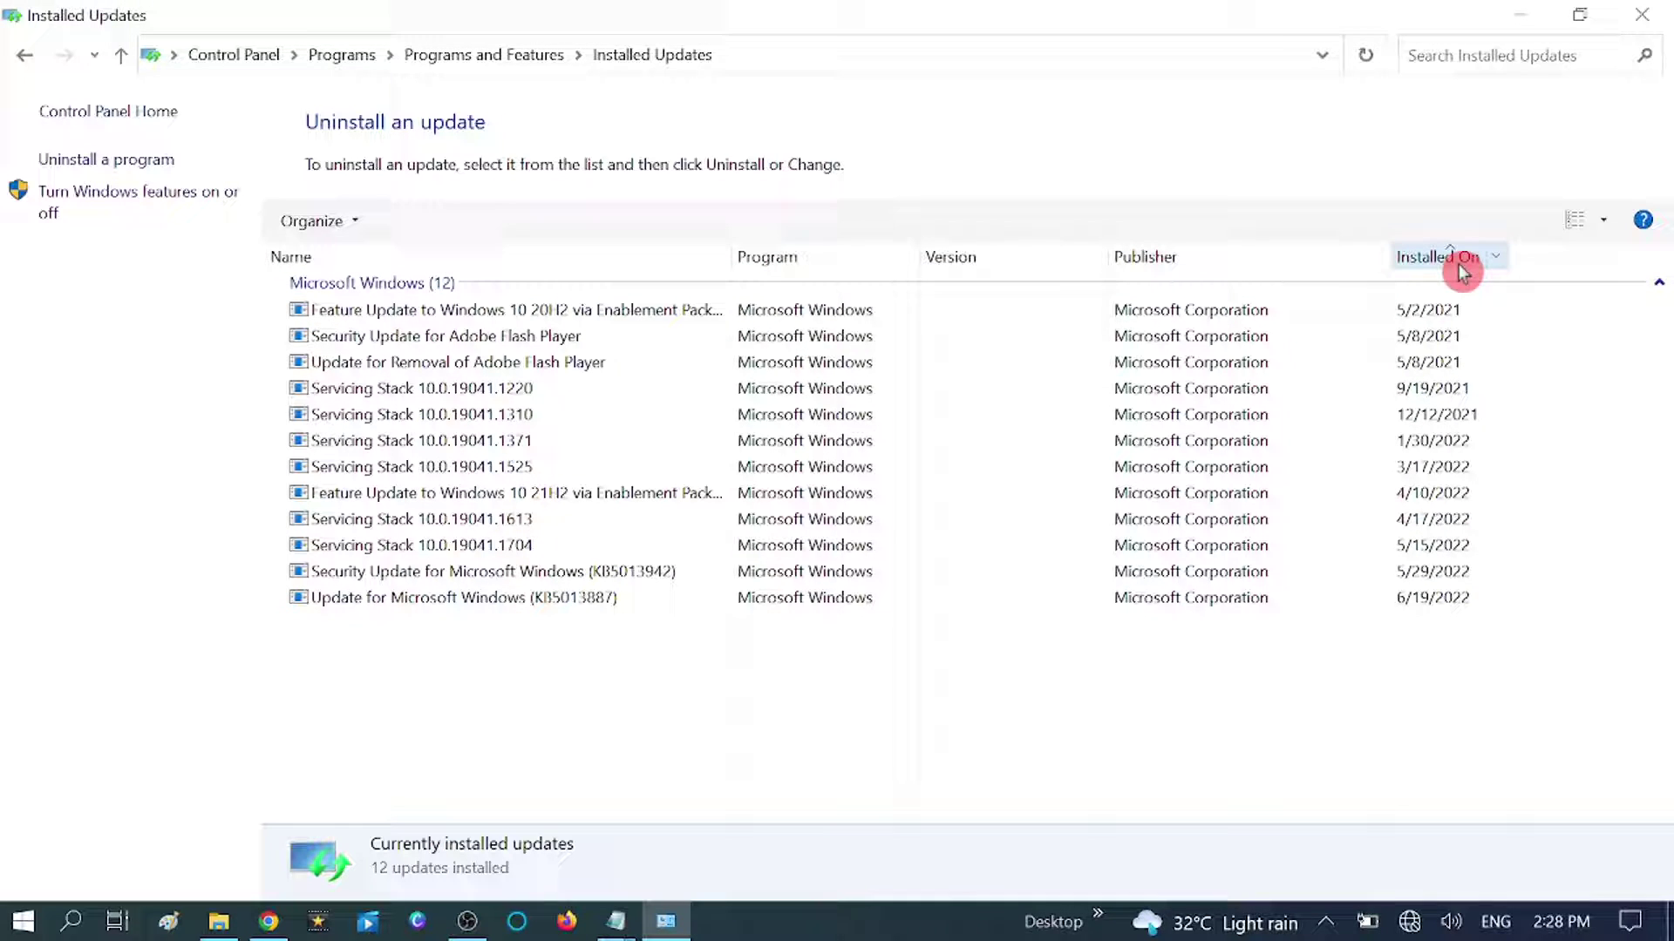
left_click(1463, 270)
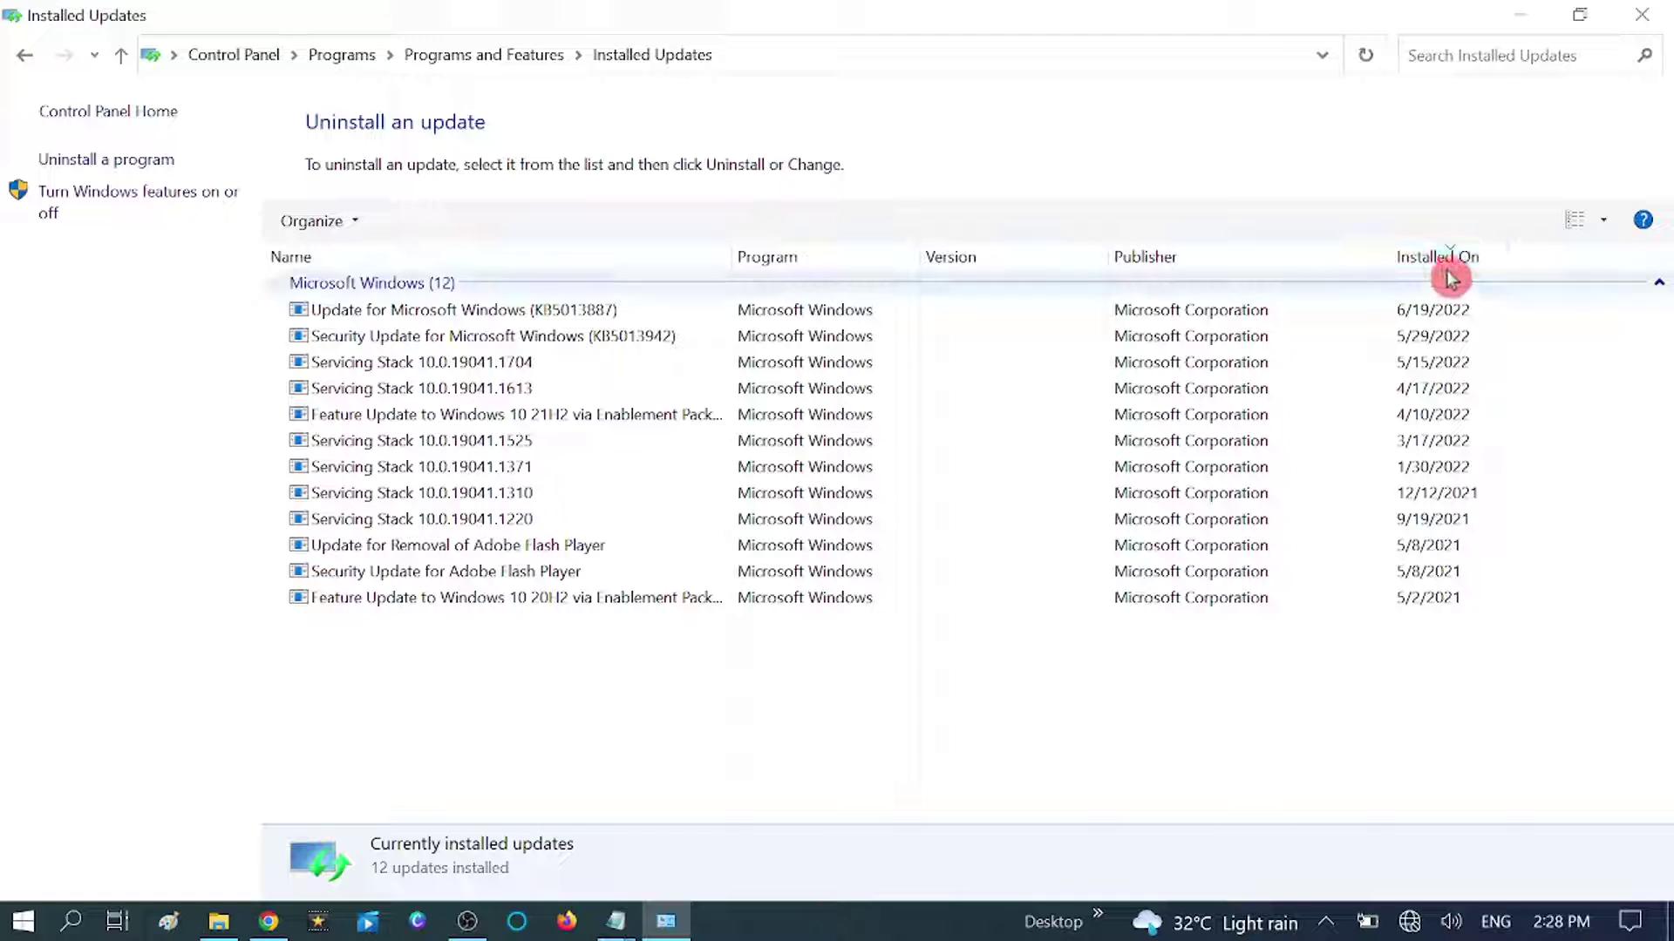
left_click(460, 317)
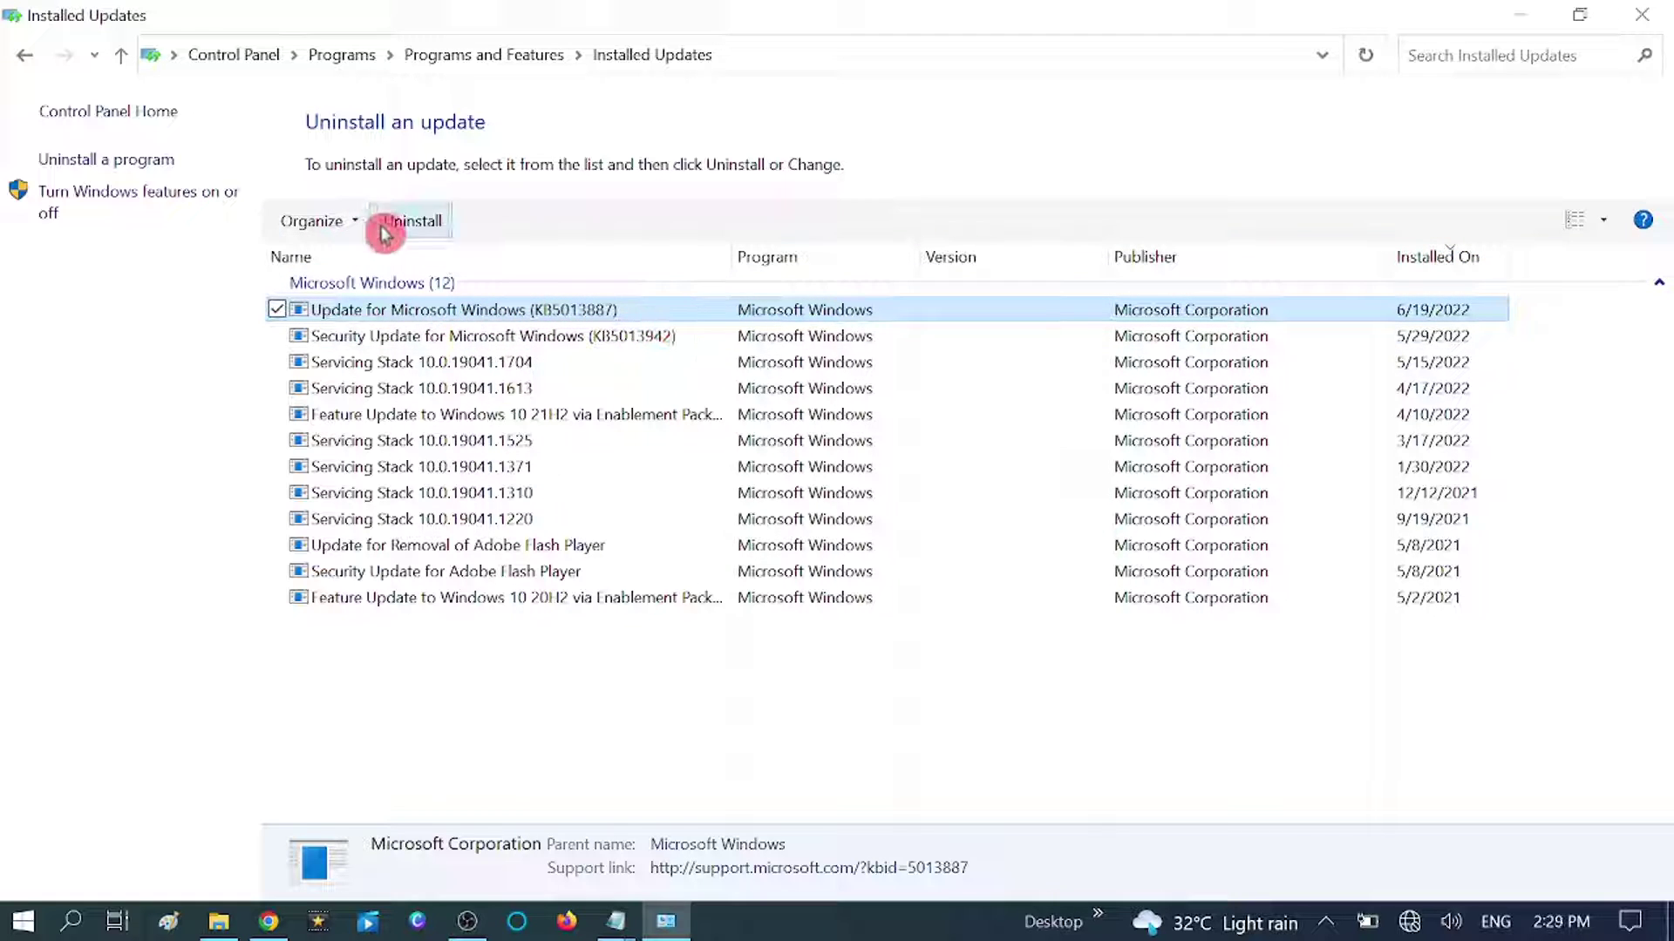
left_click(415, 225)
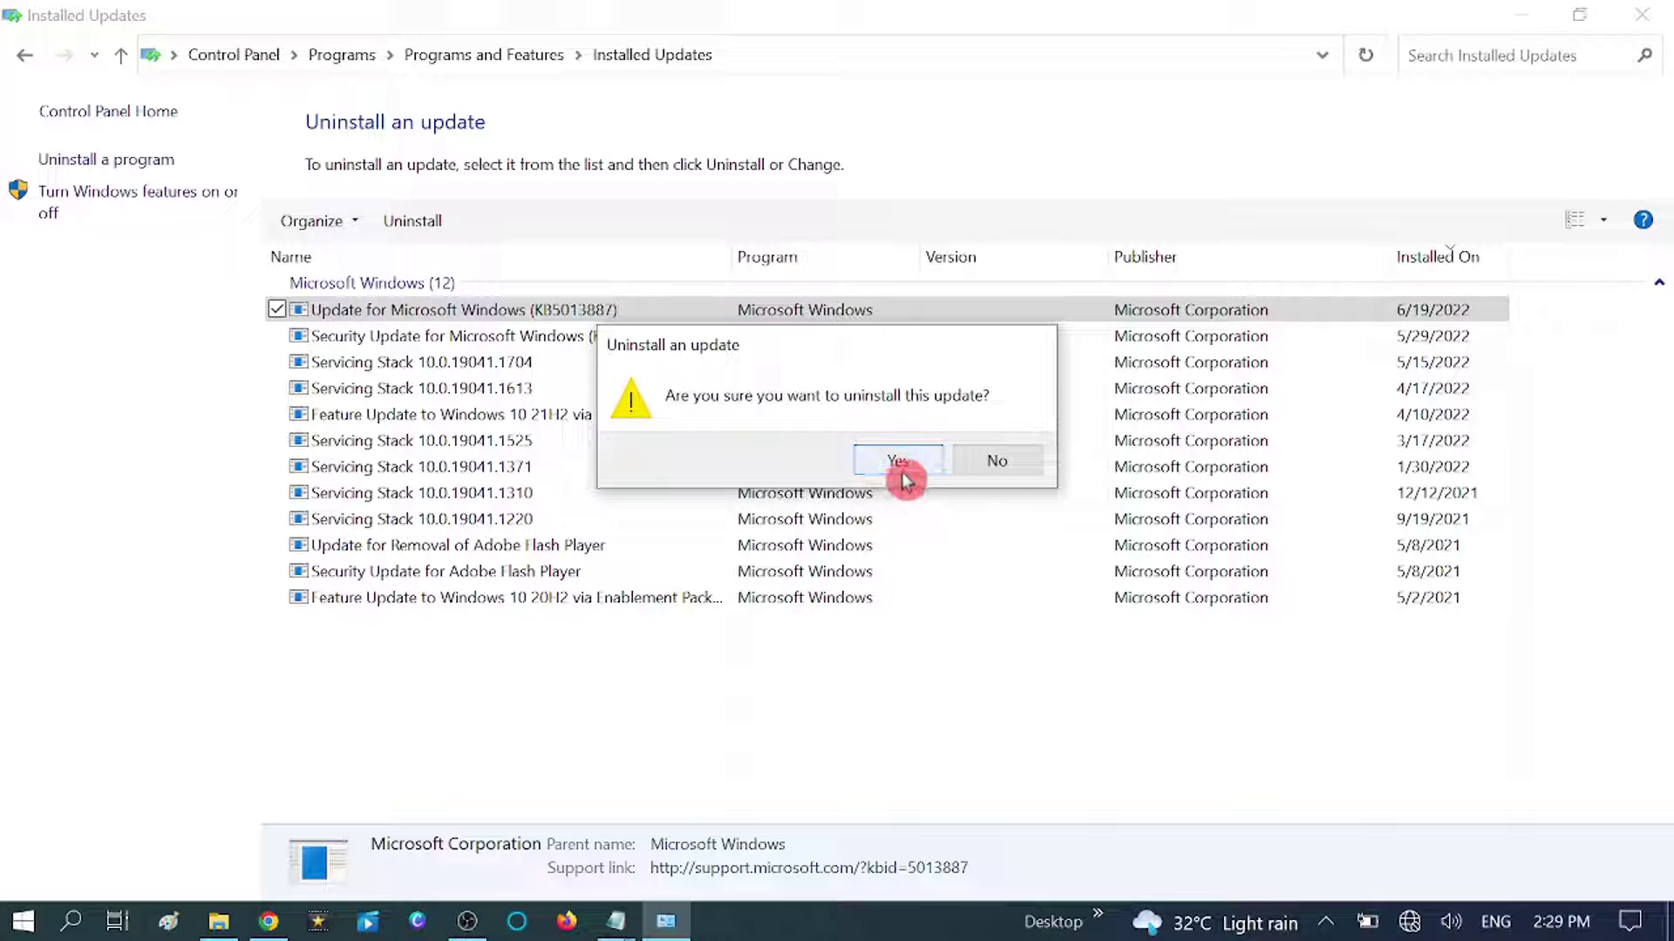
left_click(1003, 462)
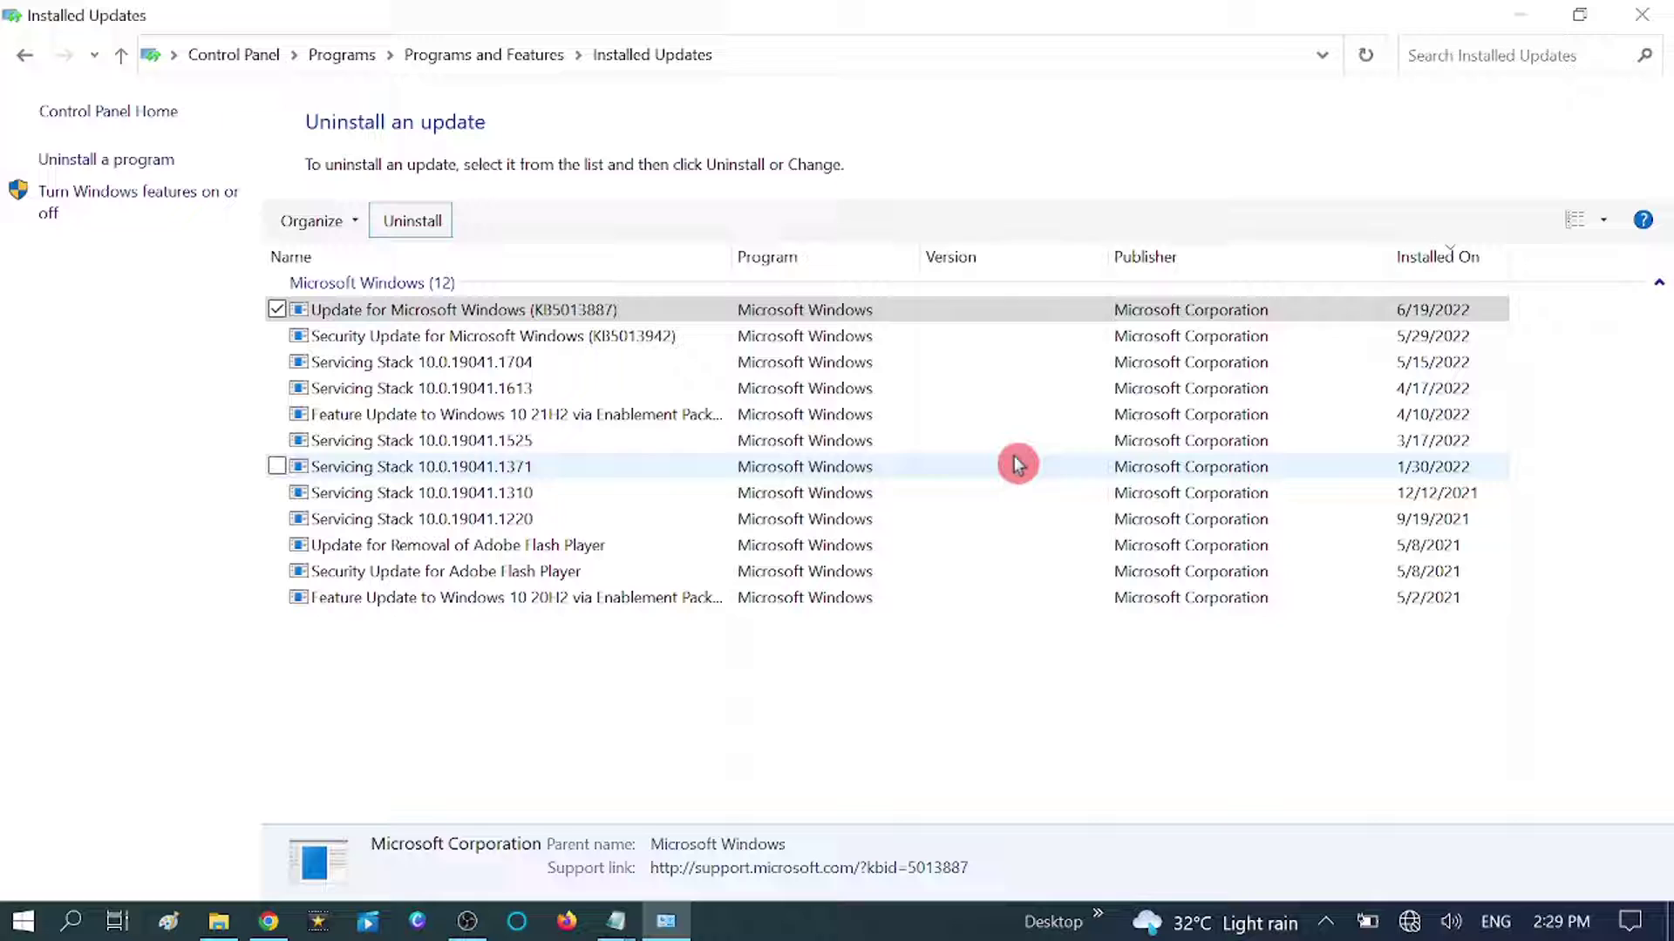